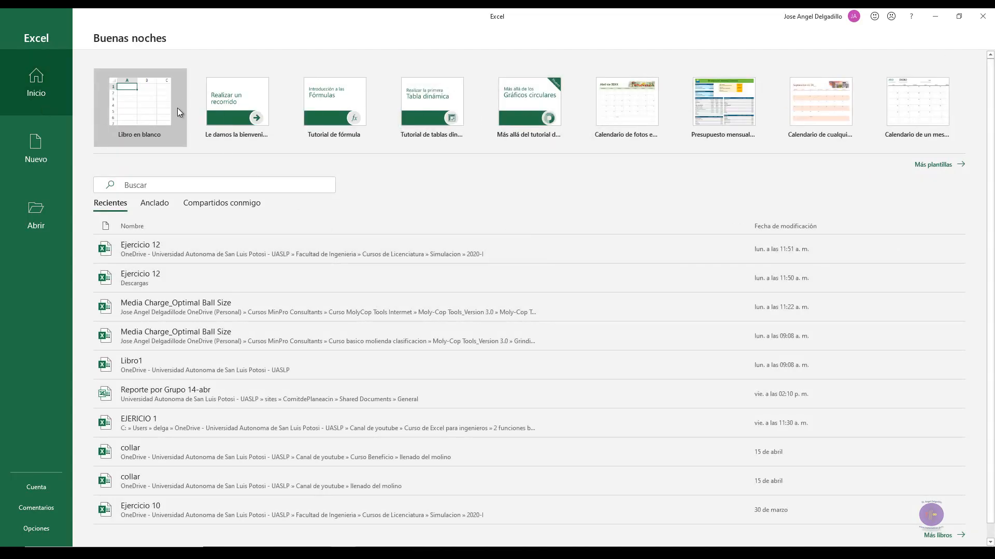
- Create a blank workbook and zoom the worksheet in to 140%
left_click(148, 113)
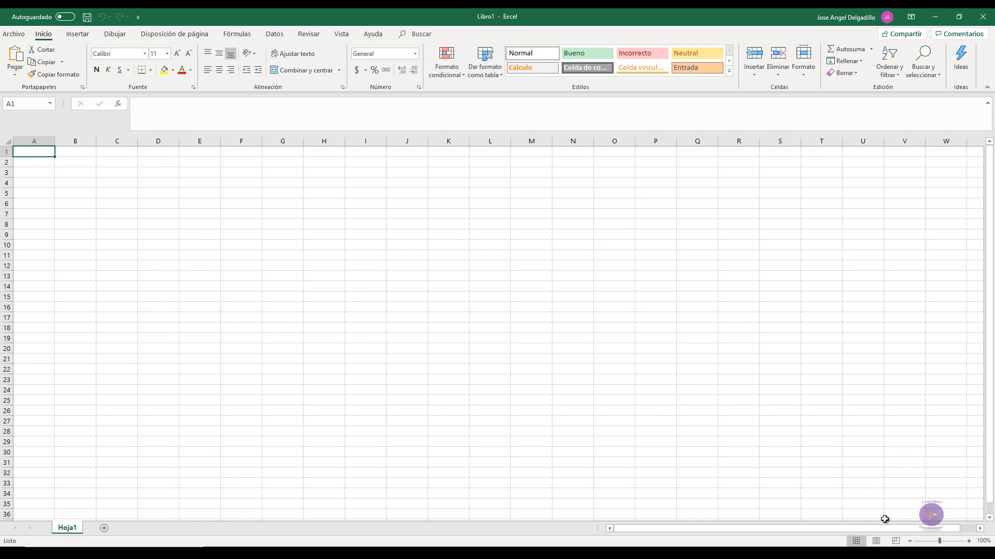
left_click(968, 540)
left_click(968, 541)
left_click(968, 541)
left_click(968, 541)
left_click(968, 541)
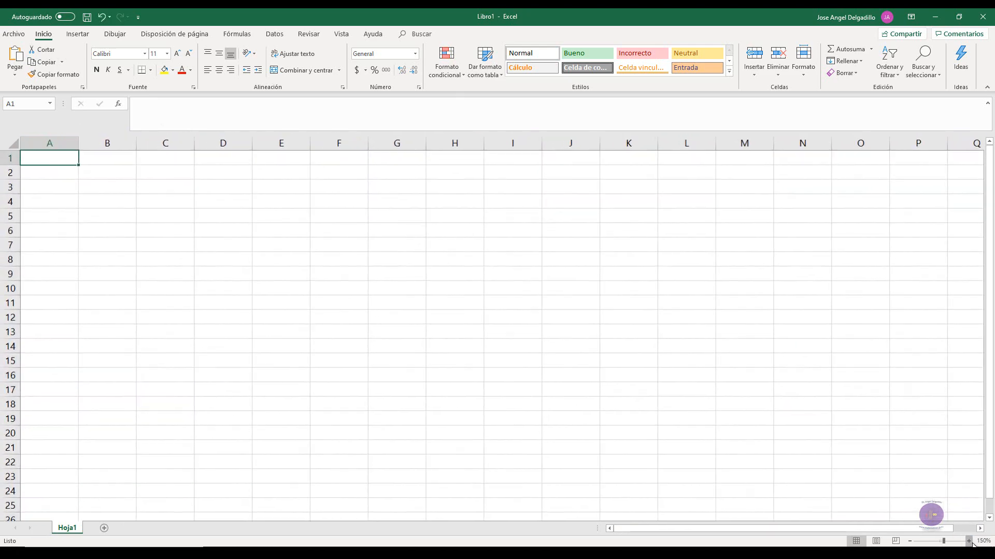
left_click(968, 541)
left_click(969, 540)
left_click(968, 541)
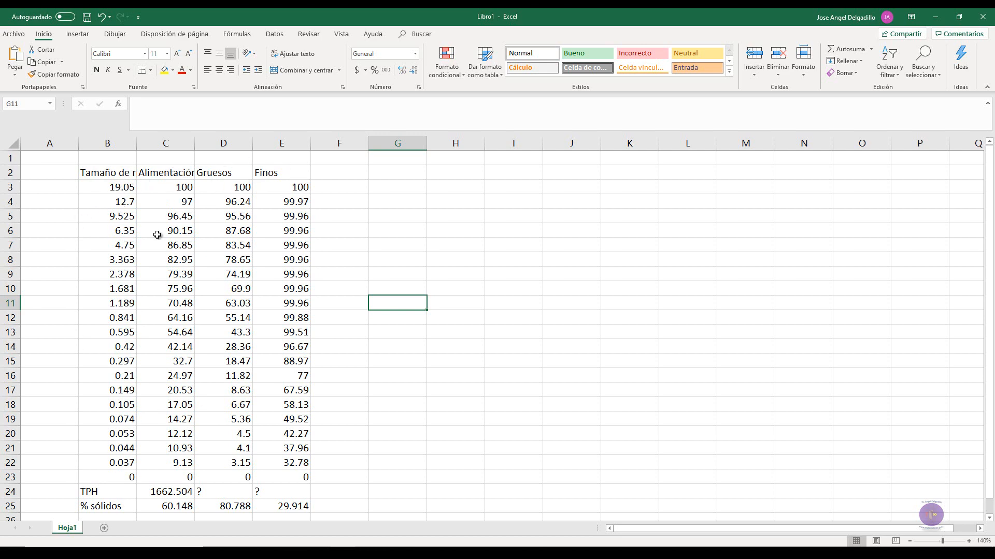
- Auto-fit column B's width to the header "Tamaño de malla (mm)" in B2
scroll(187, 405, "down", 1)
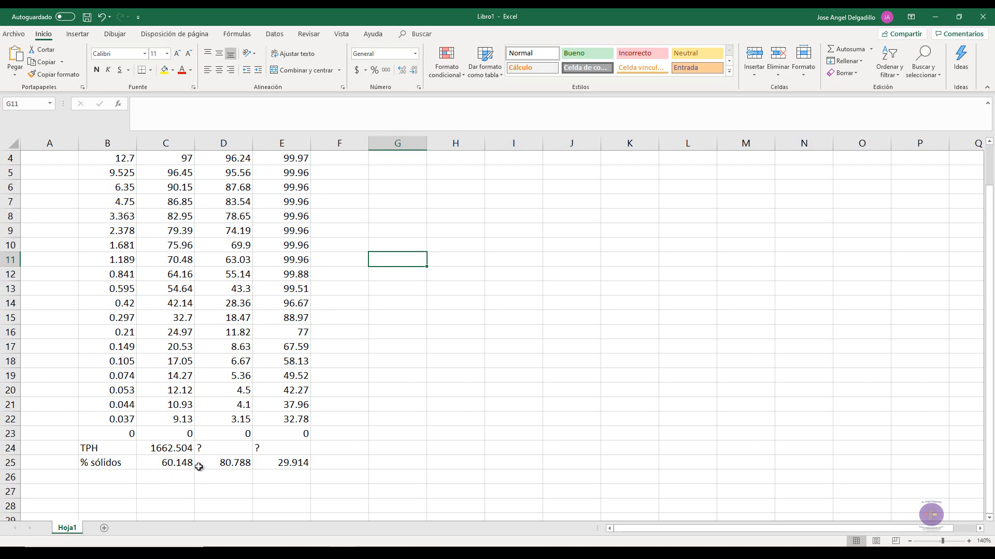
scroll(114, 337, "up", 1)
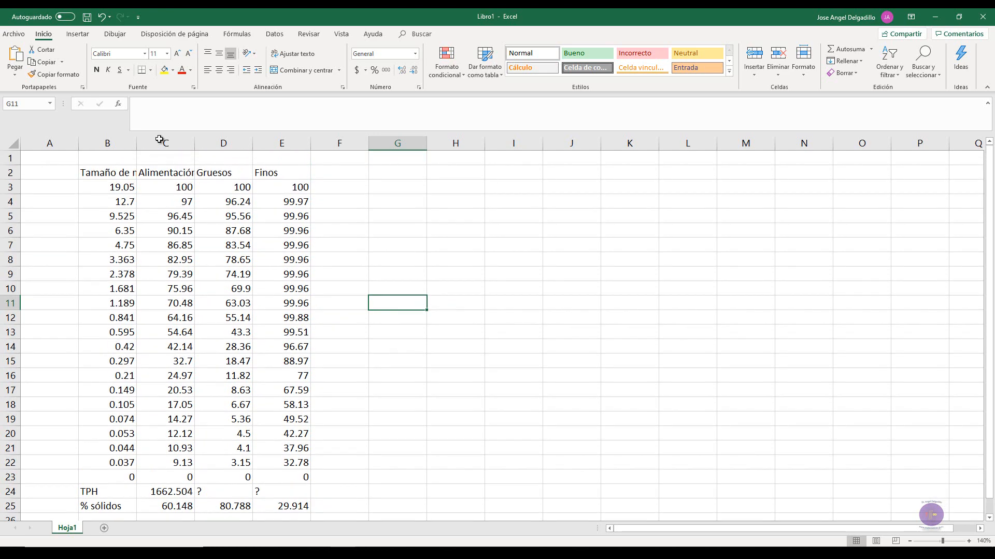
left_click(104, 173)
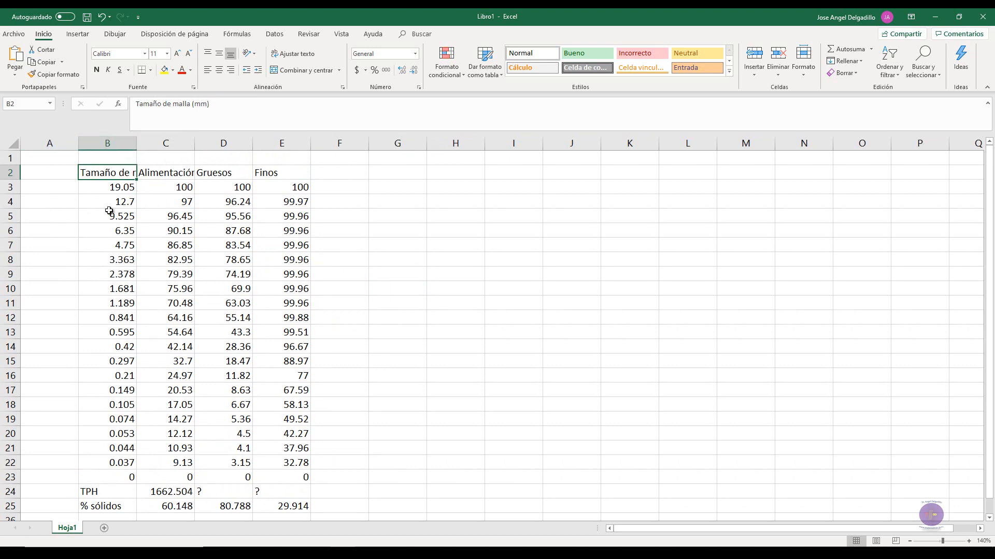
double_click(136, 145)
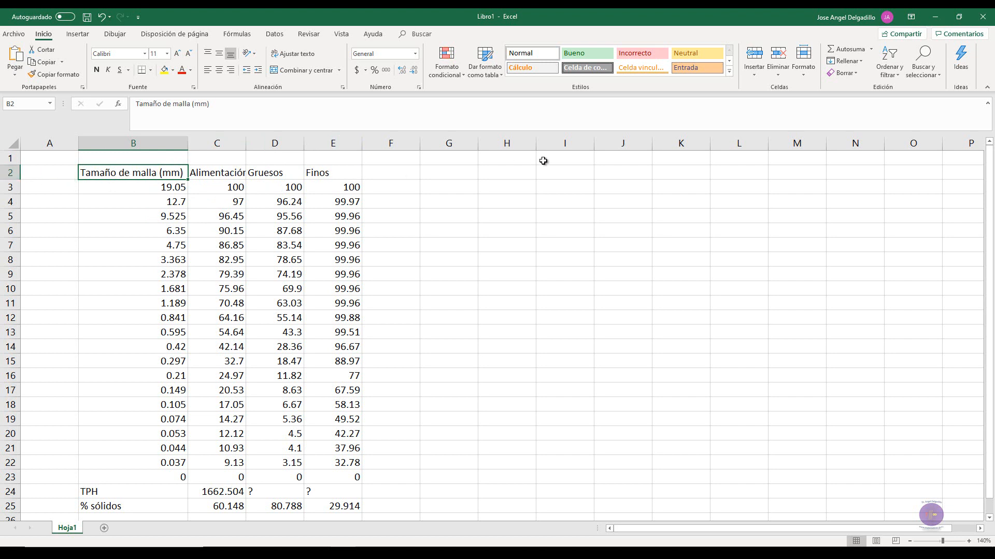
- Open the cell format settings for header B2 and review its alignment, font, border, fill and protection options
right_click(119, 176)
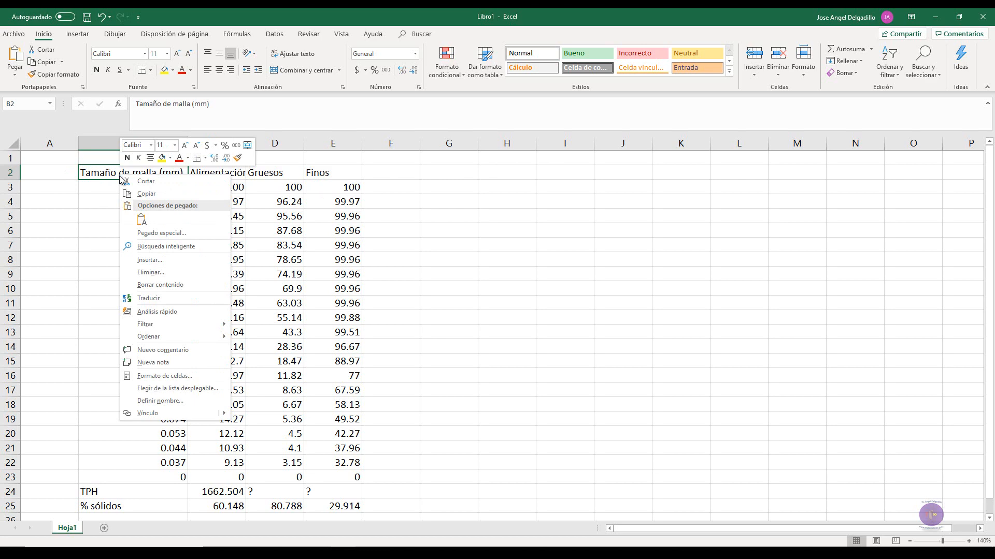
left_click(166, 379)
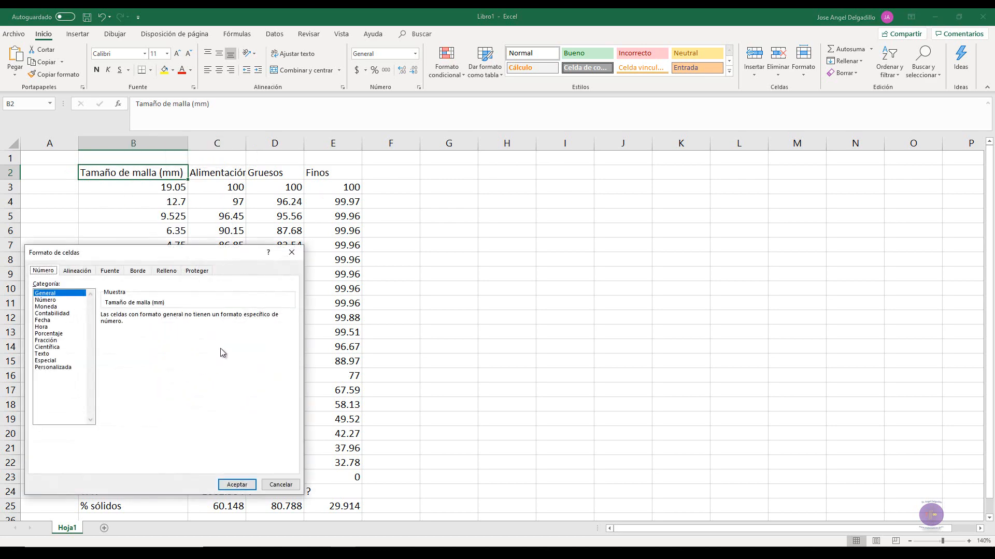
left_click_drag(196, 253, 344, 192)
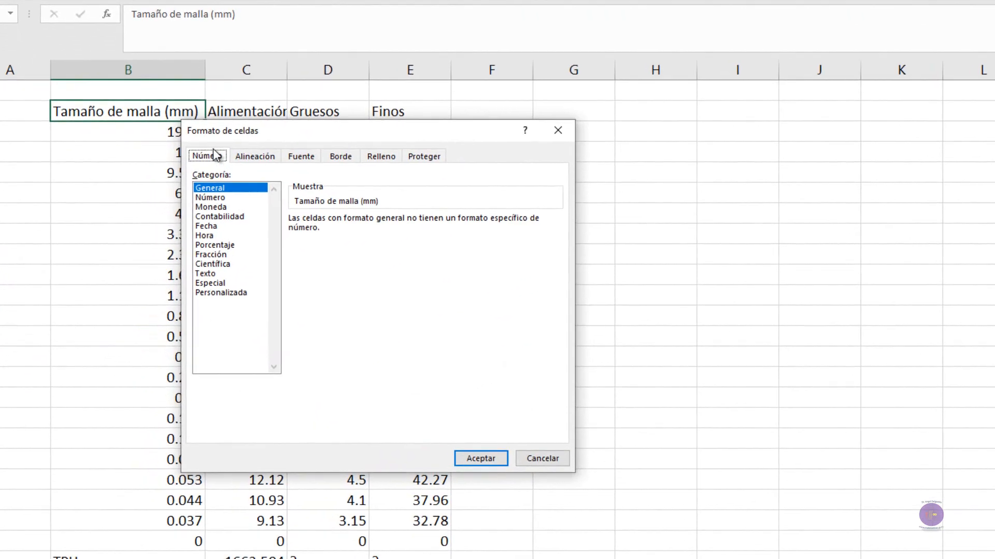
left_click(255, 156)
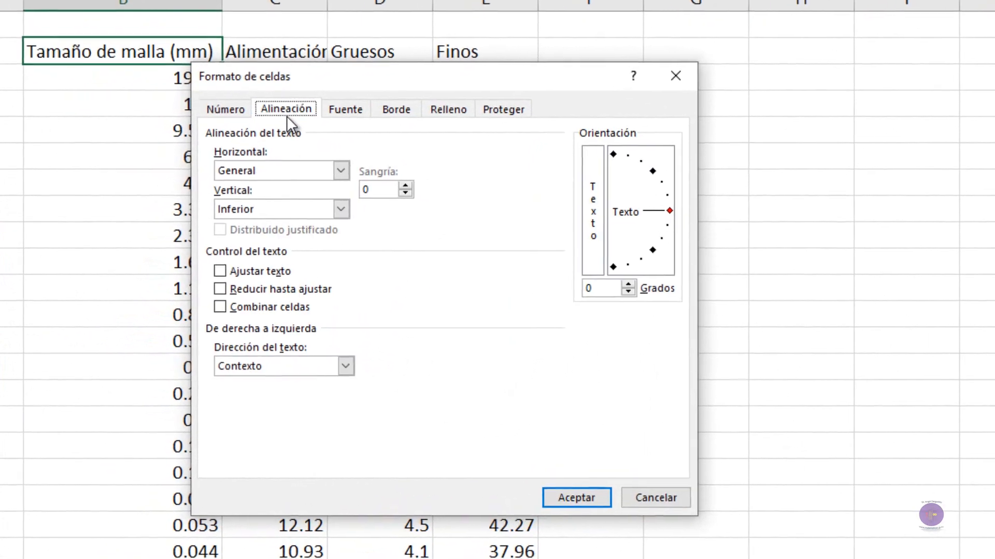
left_click(370, 94)
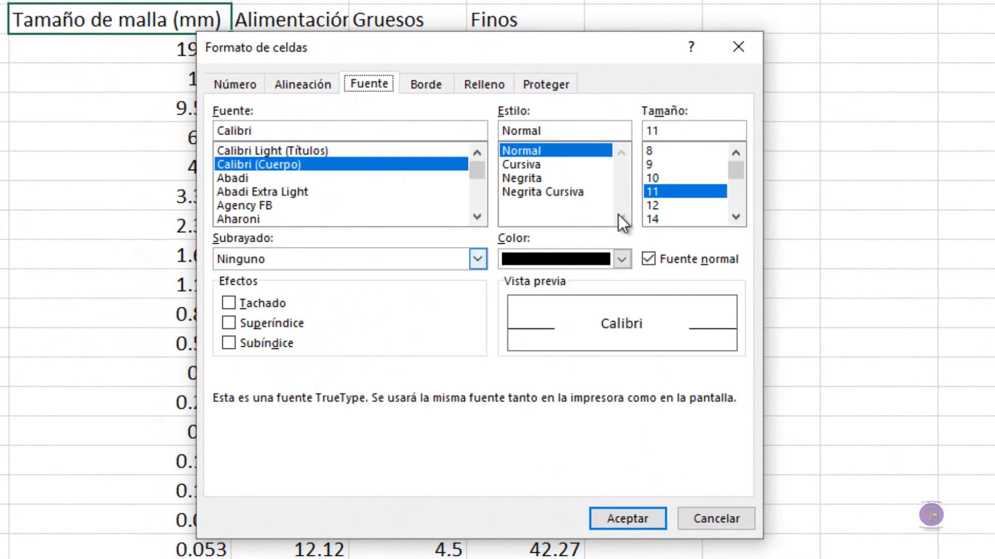
left_click(414, 85)
left_click(479, 88)
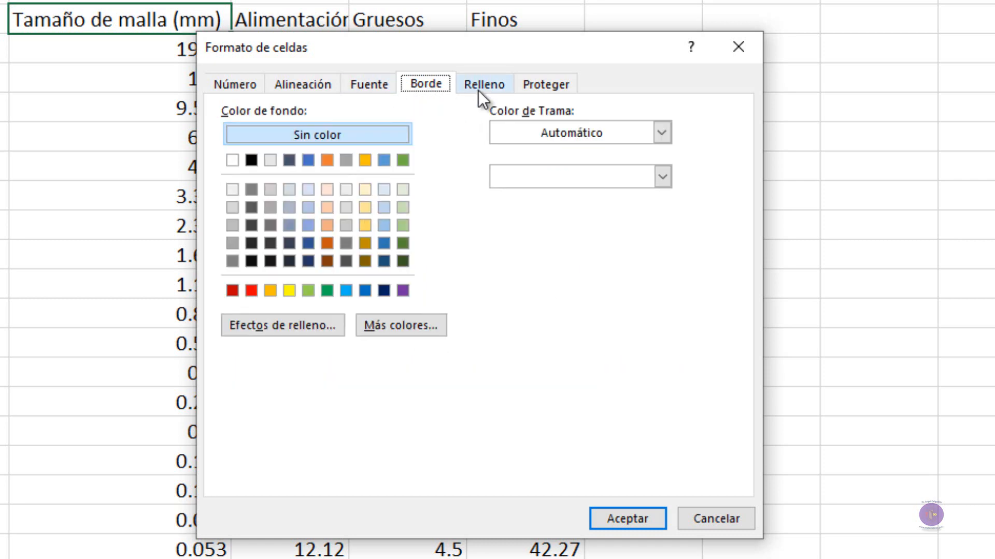
left_click(544, 87)
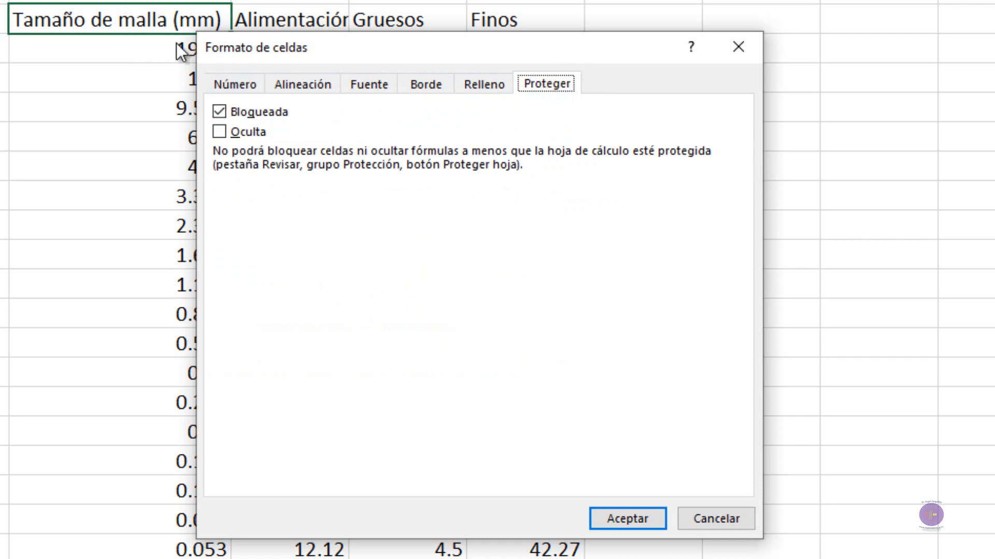
- Enable text wrapping (Ajustar texto) for the mesh-size header in B2
left_click(291, 84)
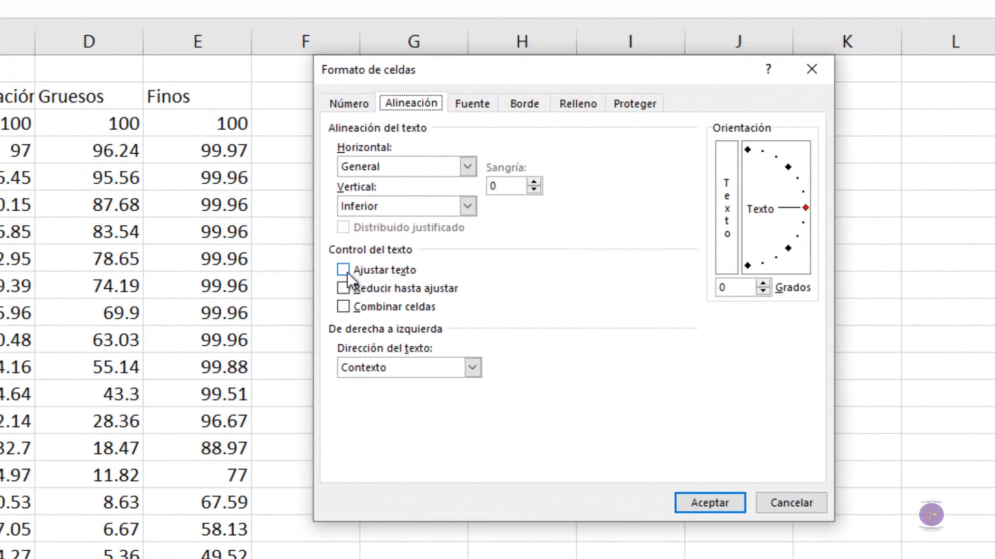
left_click(343, 269)
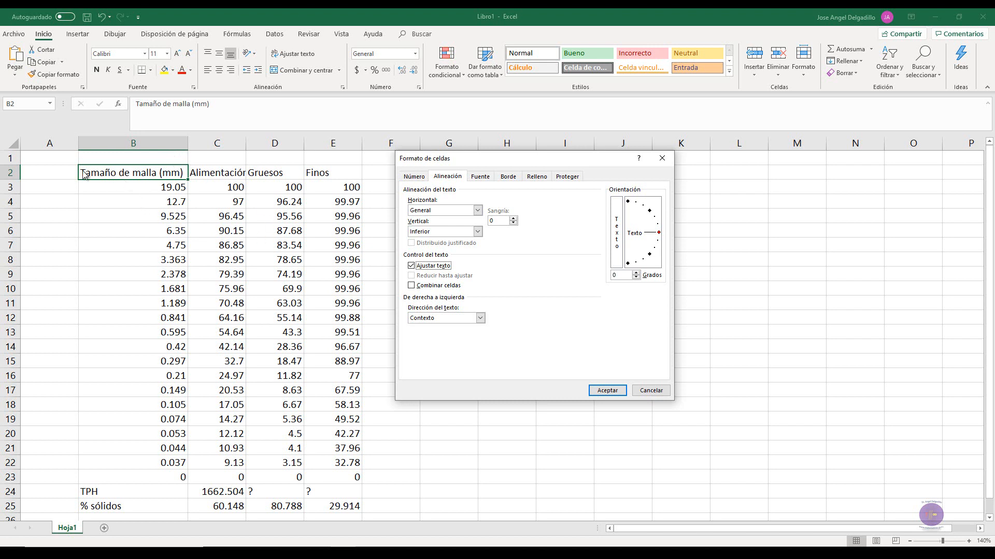
left_click(607, 391)
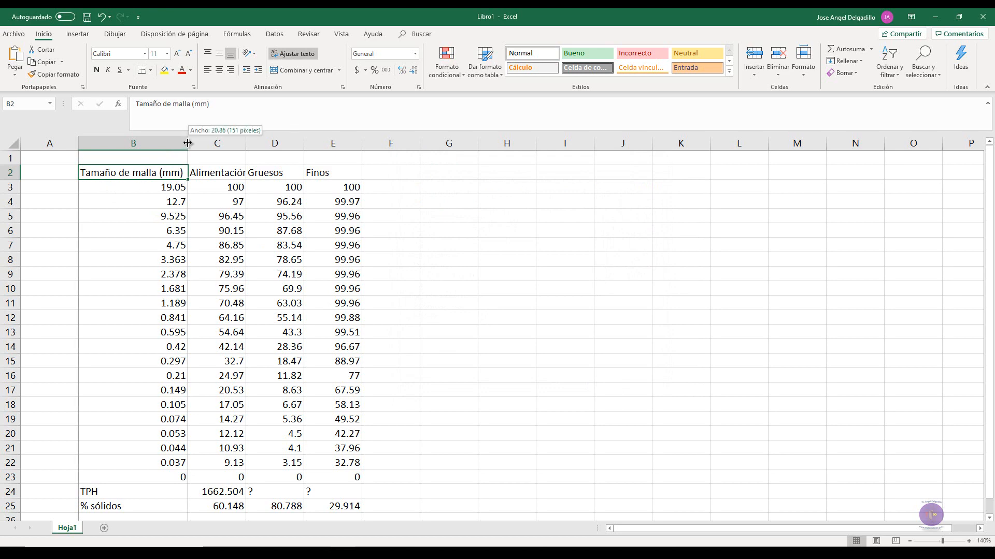
- Narrow column B and make row 2 taller so the full mesh-size header fits on wrapped lines
left_click_drag(187, 143, 122, 149)
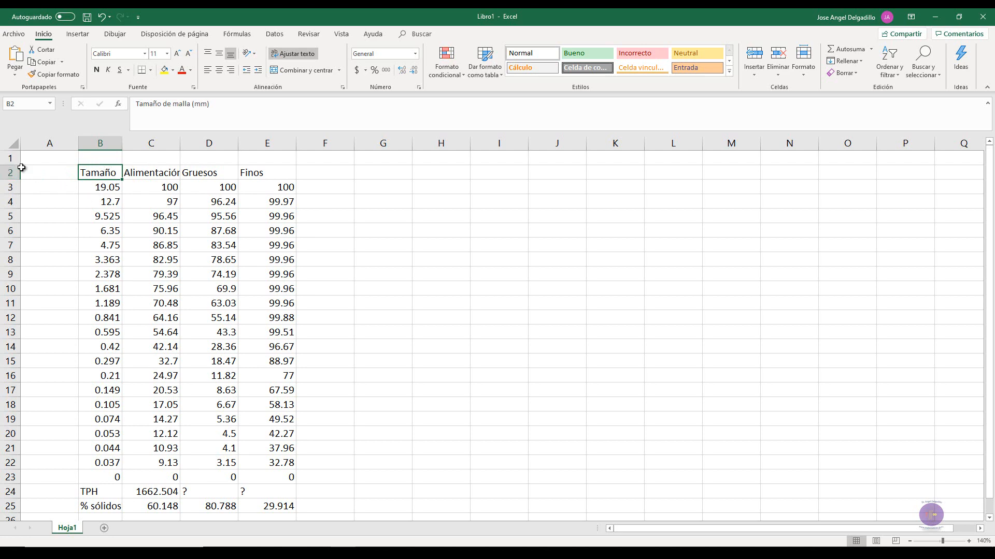
mouse_move(10, 180)
left_mouse_down()
mouse_move(10, 223)
mouse_move(10, 187)
mouse_move(21, 187)
left_mouse_up()
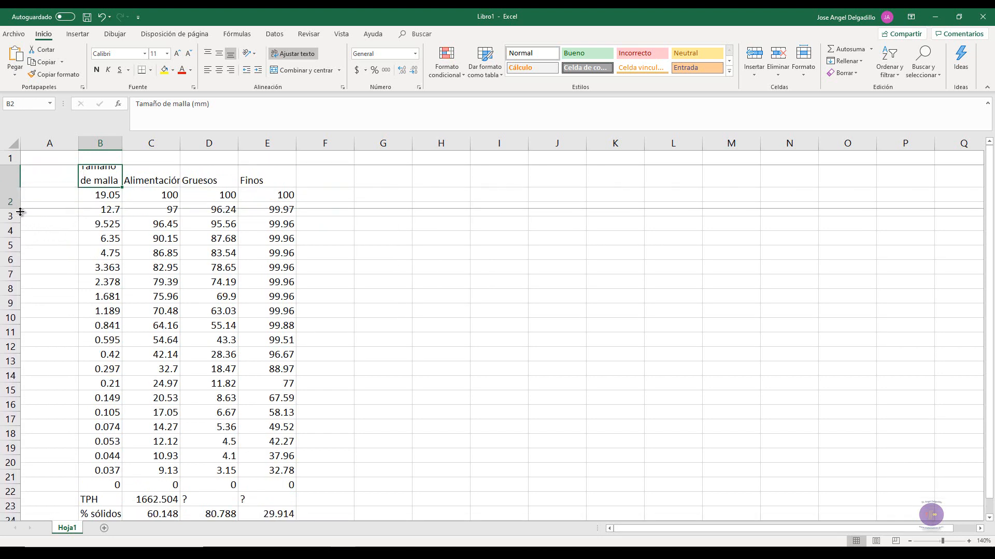
double_click(20, 188)
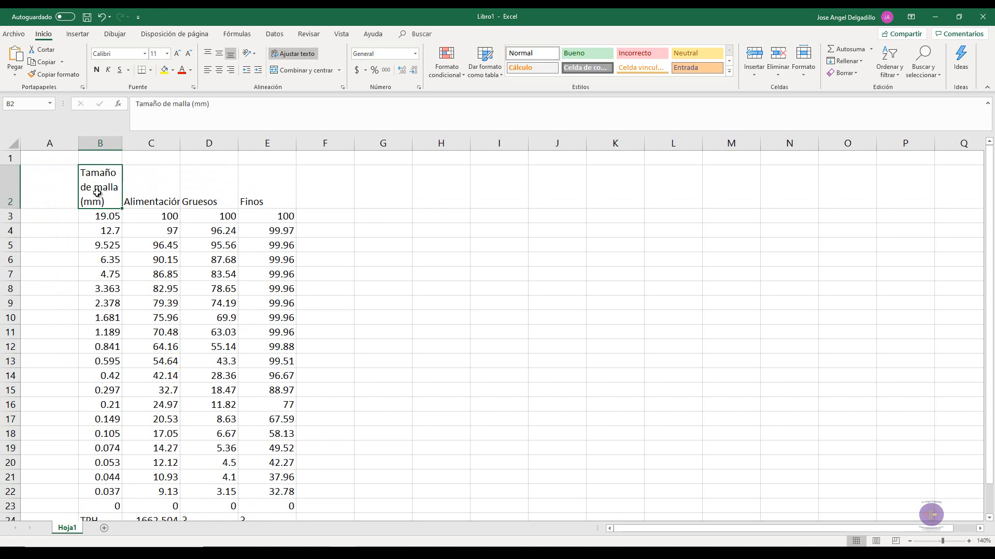
left_click_drag(120, 141, 140, 141)
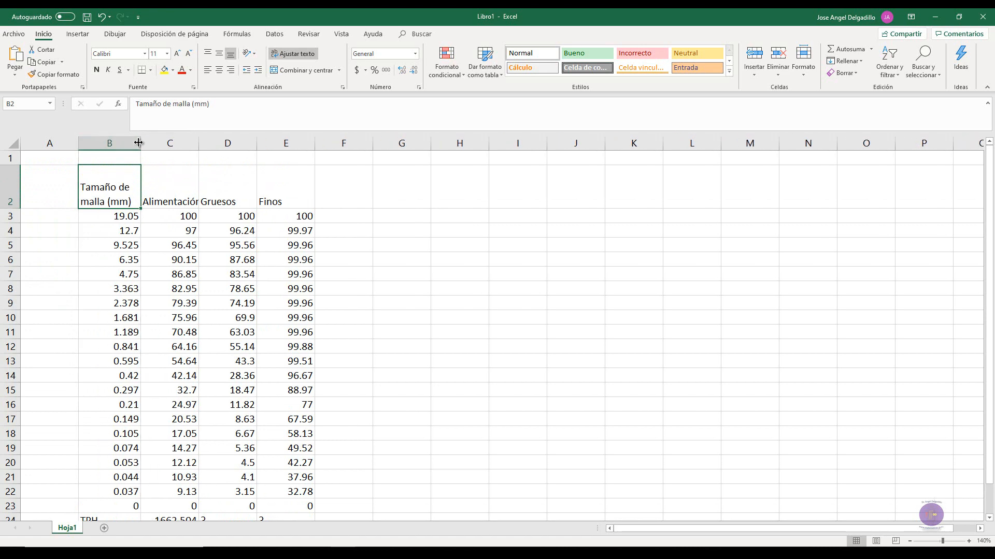
- Review the text alignment and wrapping settings of header cell B2
right_click(127, 191)
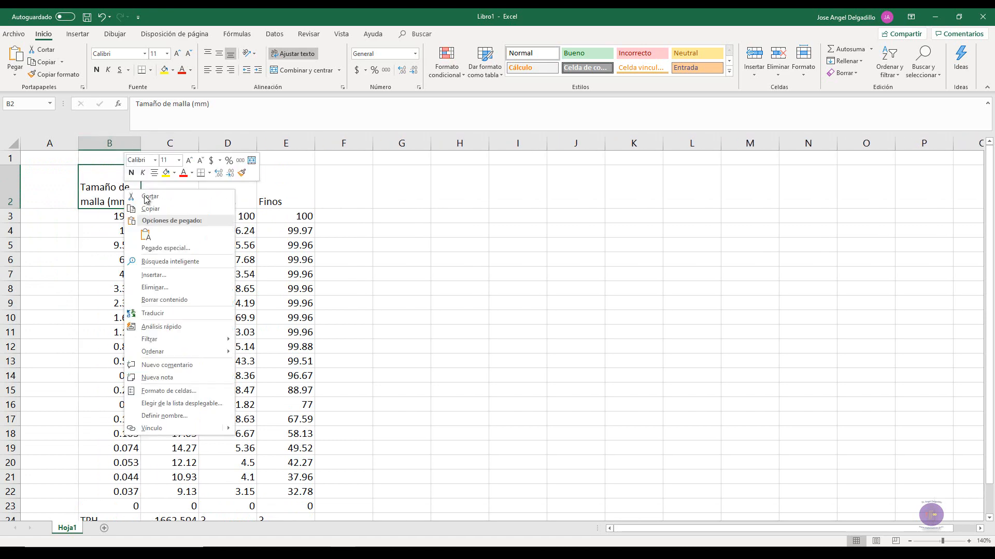
left_click(169, 388)
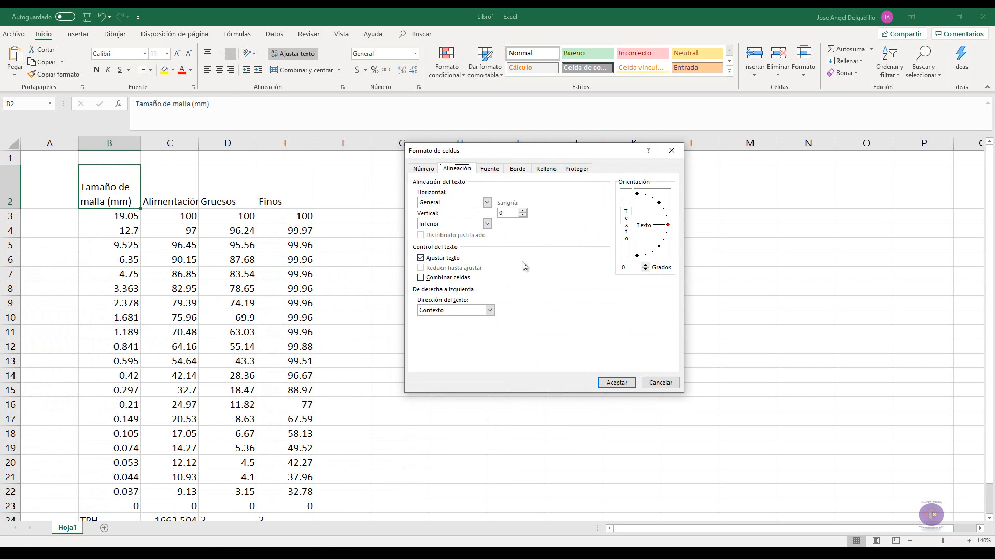
left_click(616, 383)
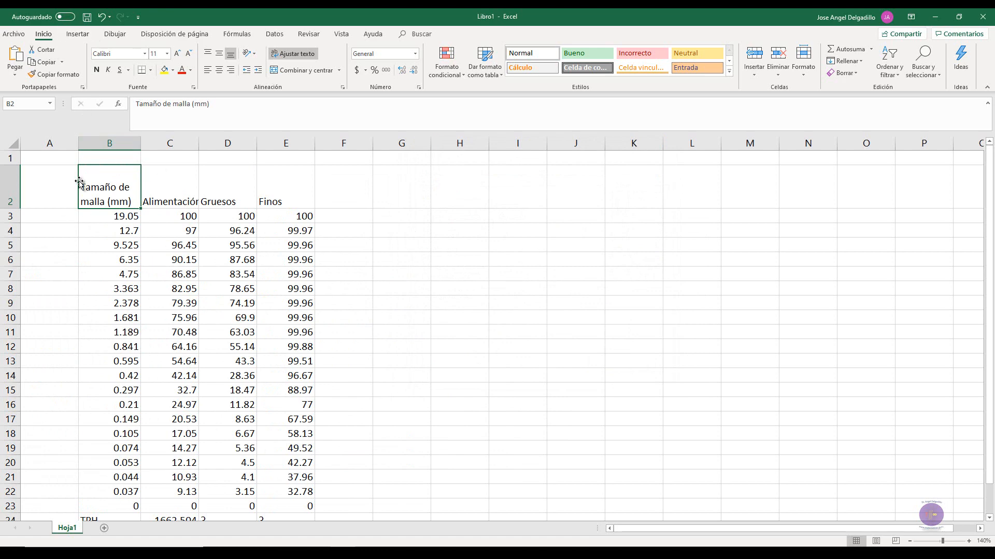
- Undo the width changes to column B and the height changes to row 2
left_click(102, 18)
left_click(102, 17)
left_click(102, 17)
left_click(102, 17)
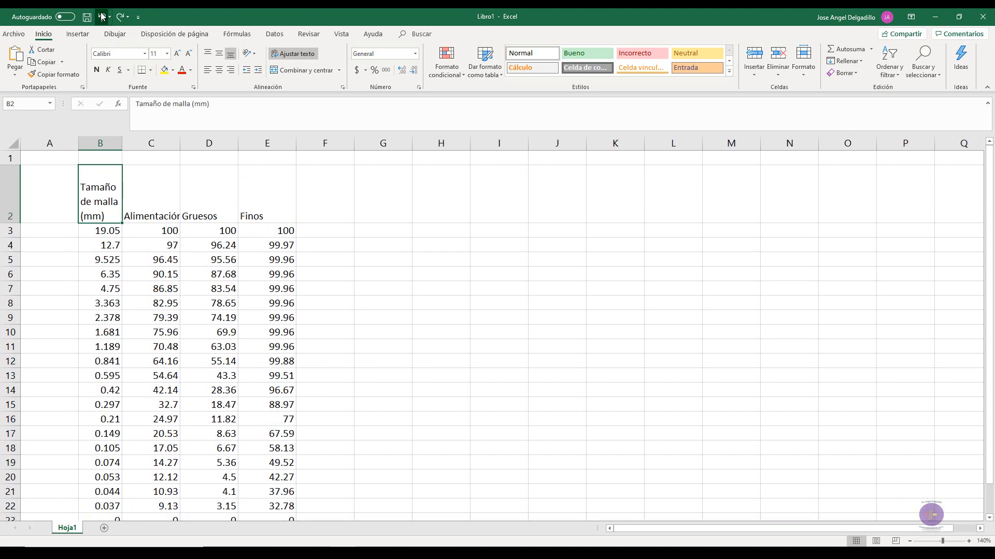
left_click(102, 17)
left_click(102, 17)
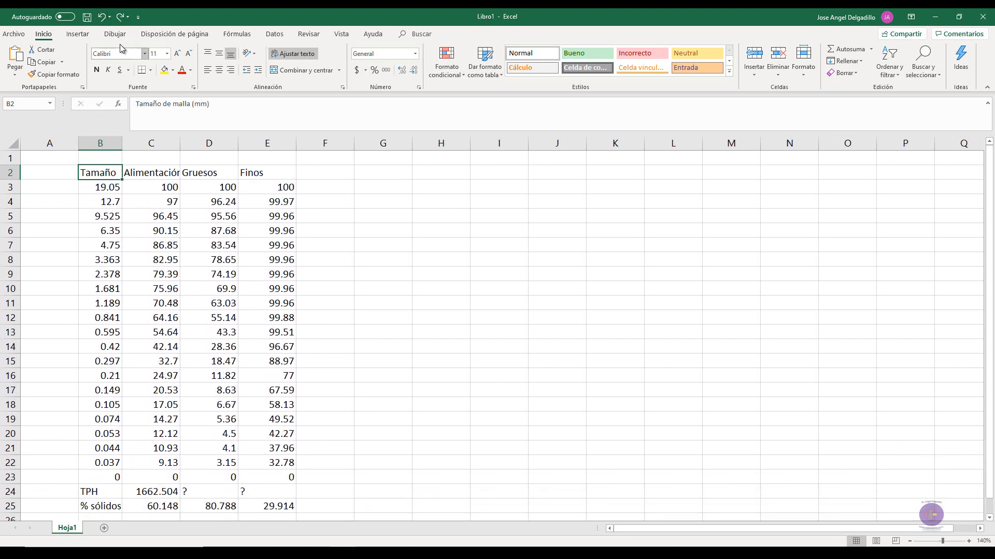
left_click(102, 17)
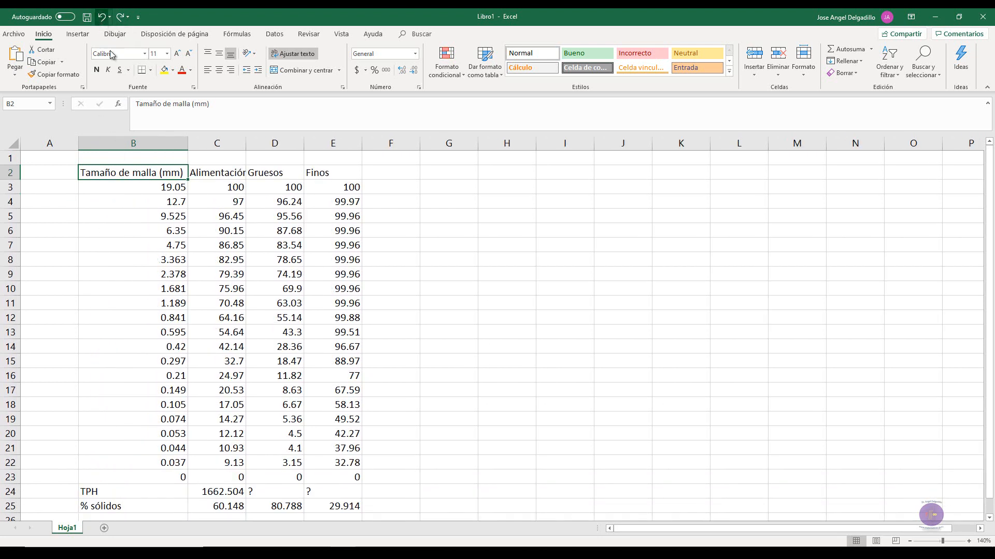
- Disable text wrapping (Ajustar texto) for the mesh-size header in B2
right_click(159, 176)
left_click(178, 392)
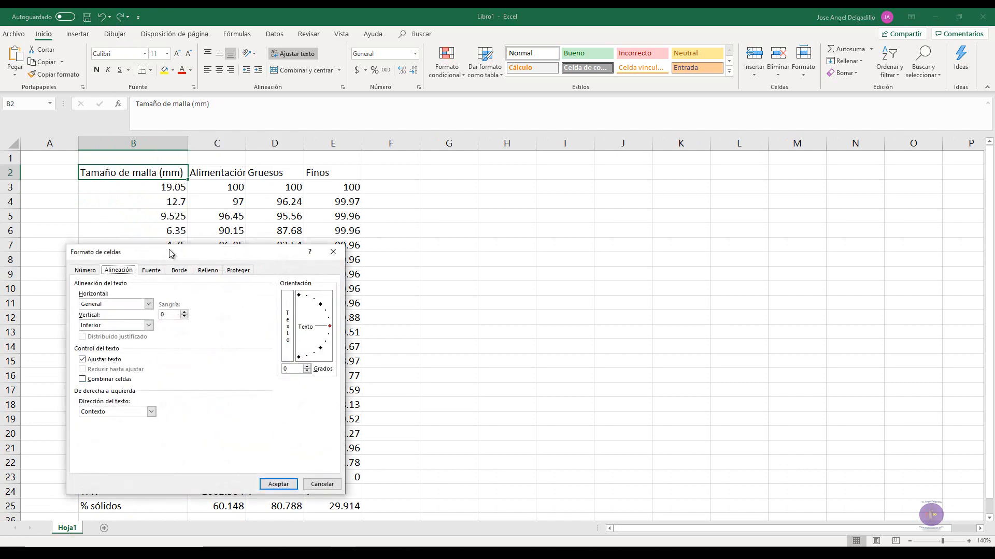
left_click_drag(172, 251, 690, 105)
left_click(609, 214)
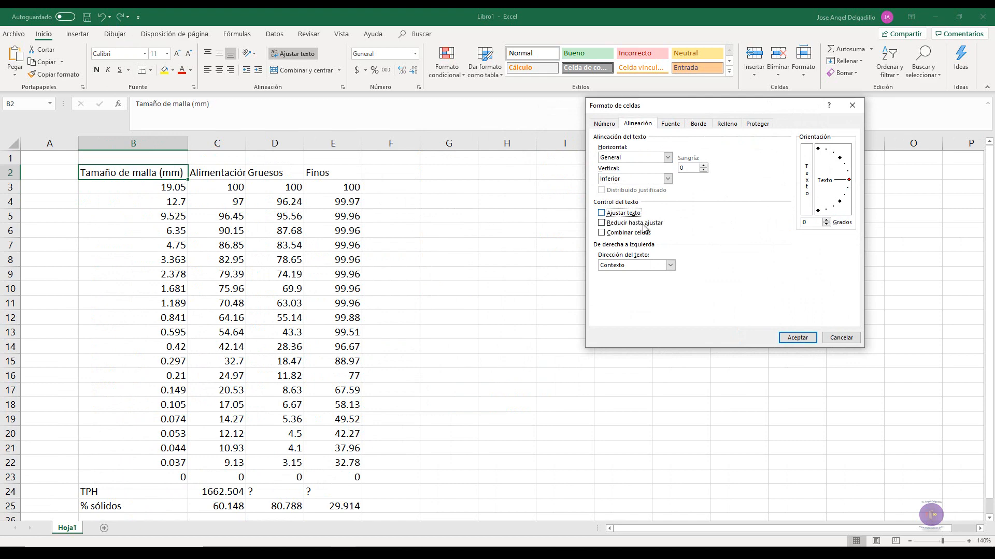
left_click(798, 338)
- Narrow column B to about the default column width and make row 2 about two text lines tall
left_click_drag(186, 143, 137, 143)
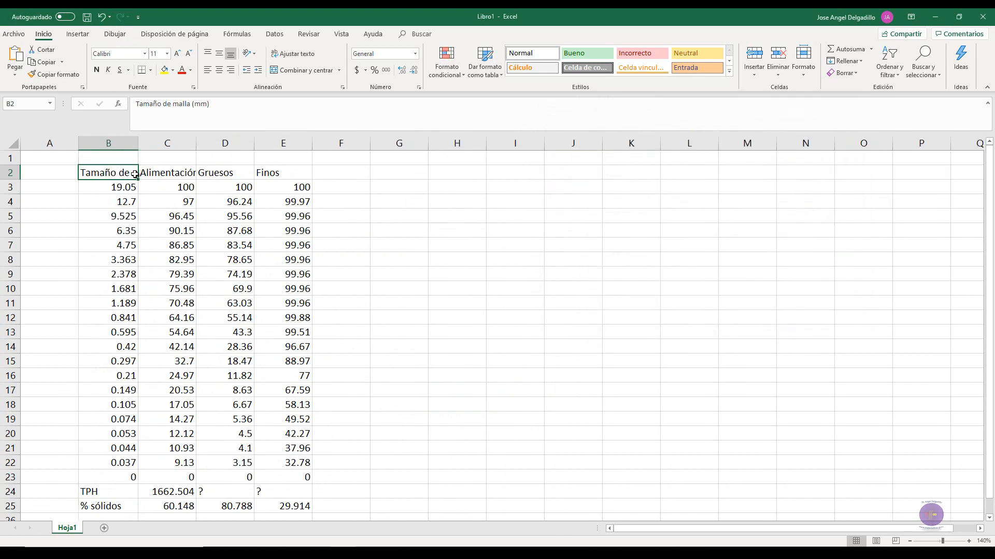
left_click_drag(14, 181, 29, 196)
- Wrap the text of header B2 within its cell and align it to the right
right_click(109, 193)
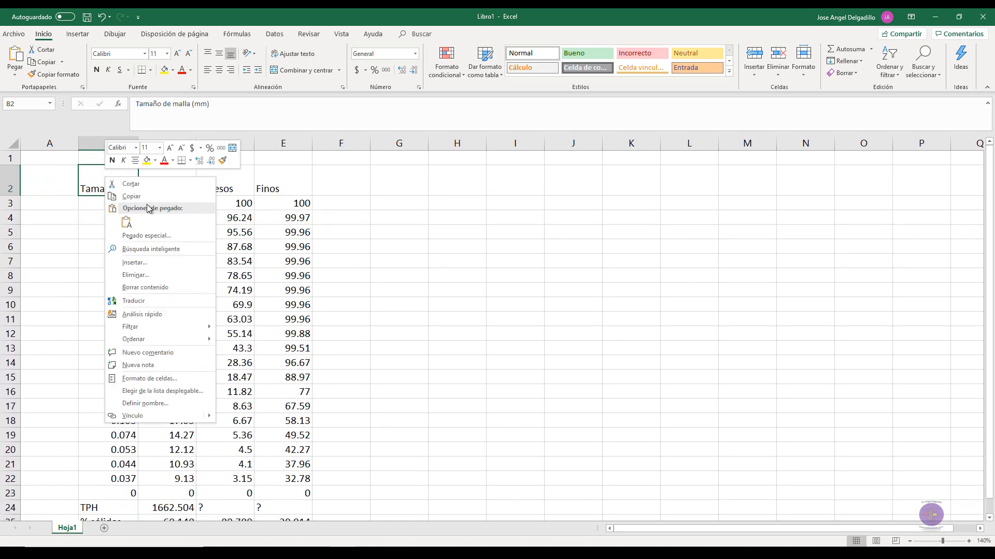
left_click(153, 378)
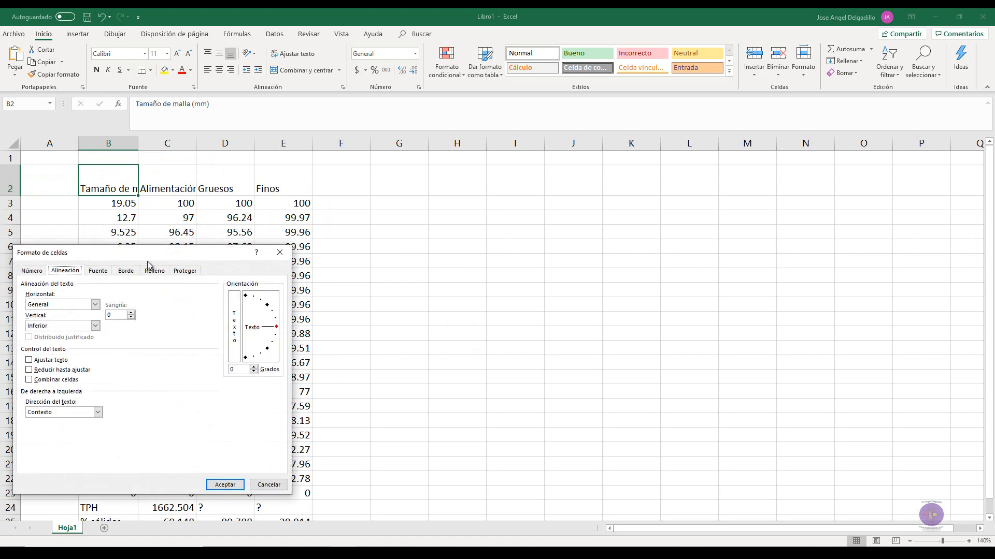
left_click_drag(151, 255, 530, 159)
left_click(409, 263)
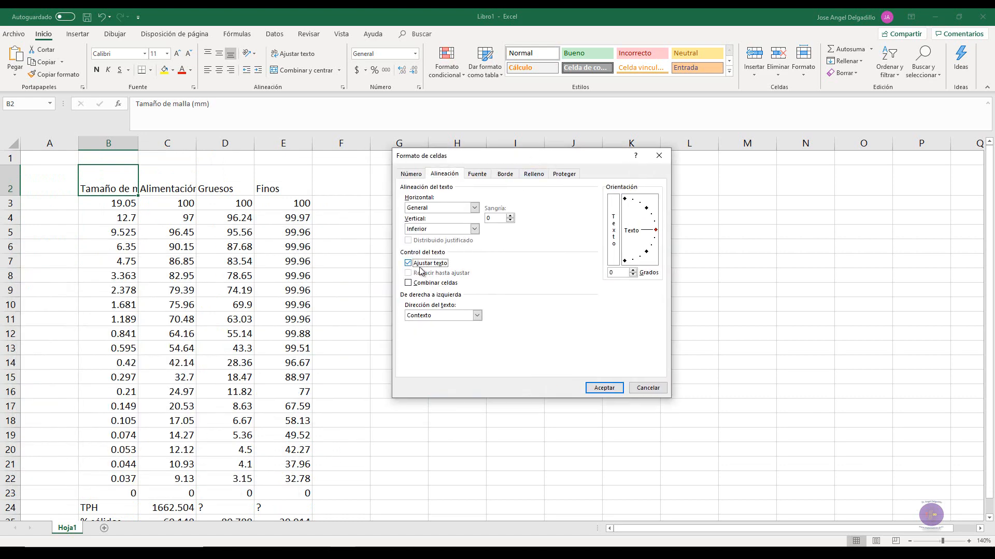
left_click(604, 388)
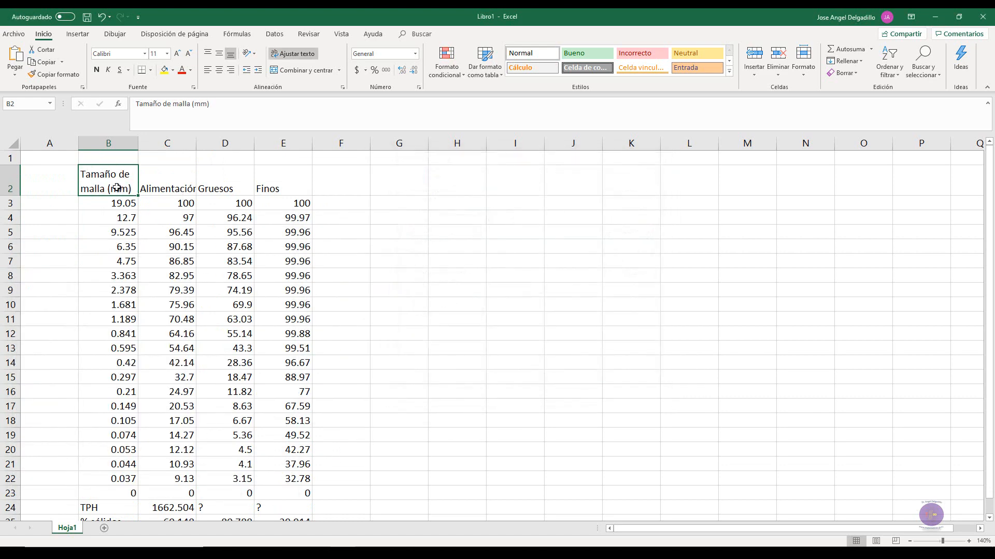
left_click(230, 69)
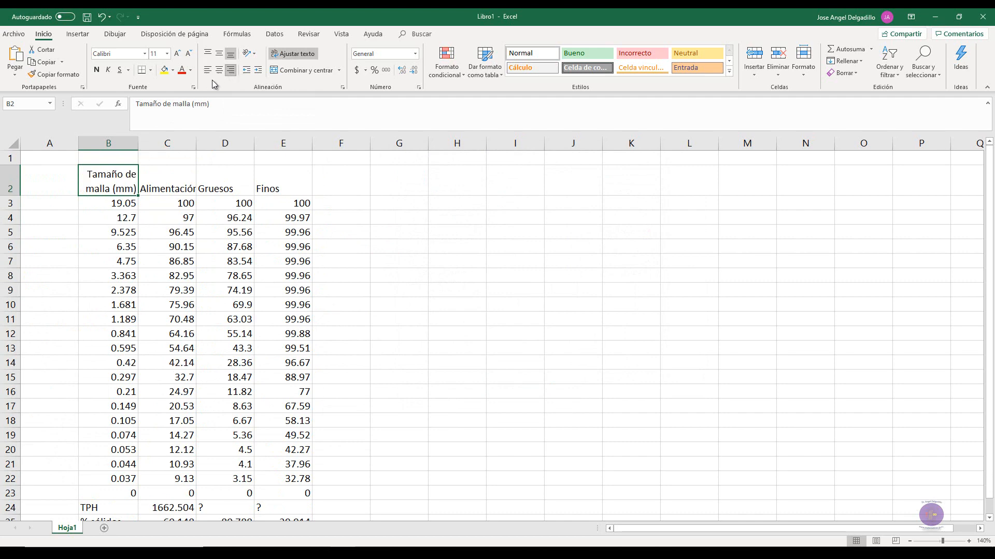
- Autofit the width of column C to its Alimentación header
left_click(182, 187)
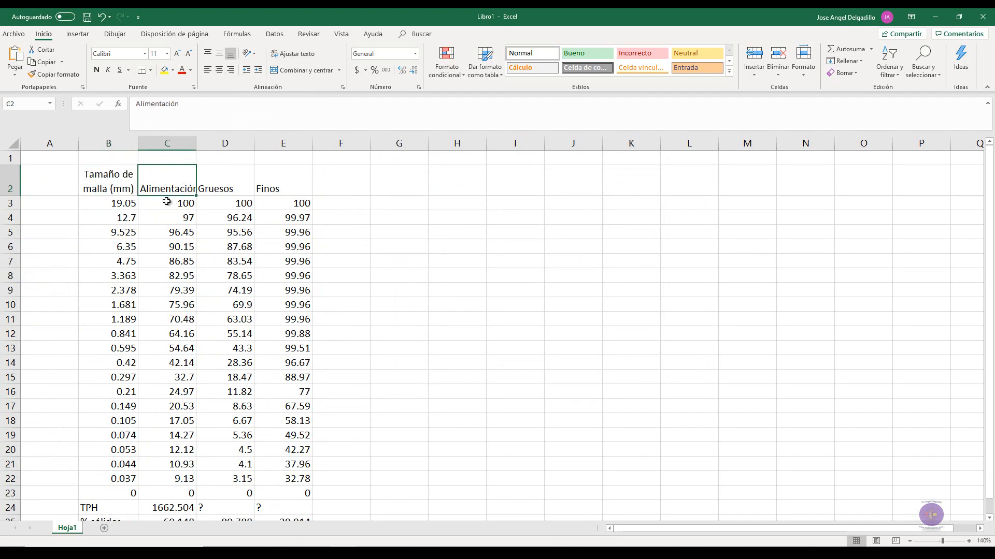
double_click(196, 143)
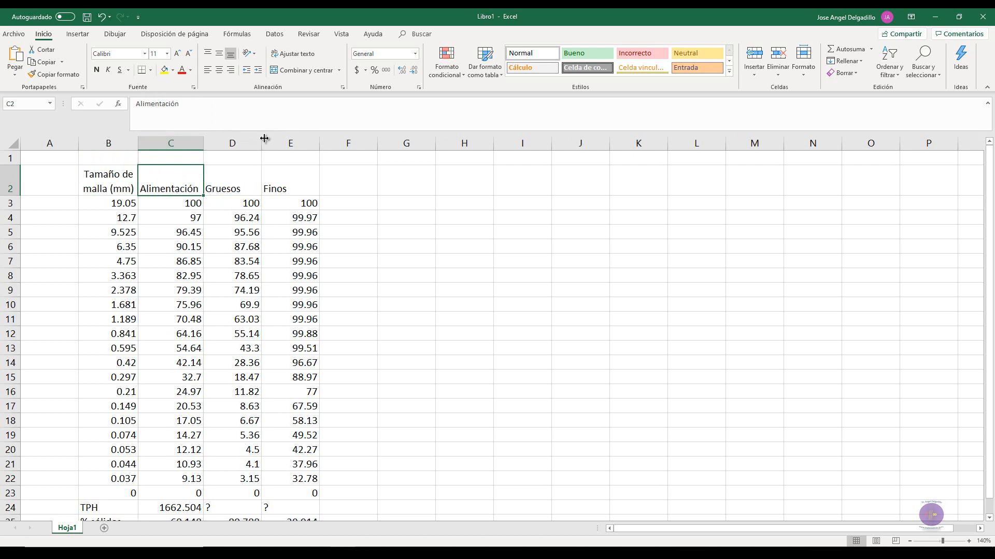
left_click(245, 184)
left_click(290, 193)
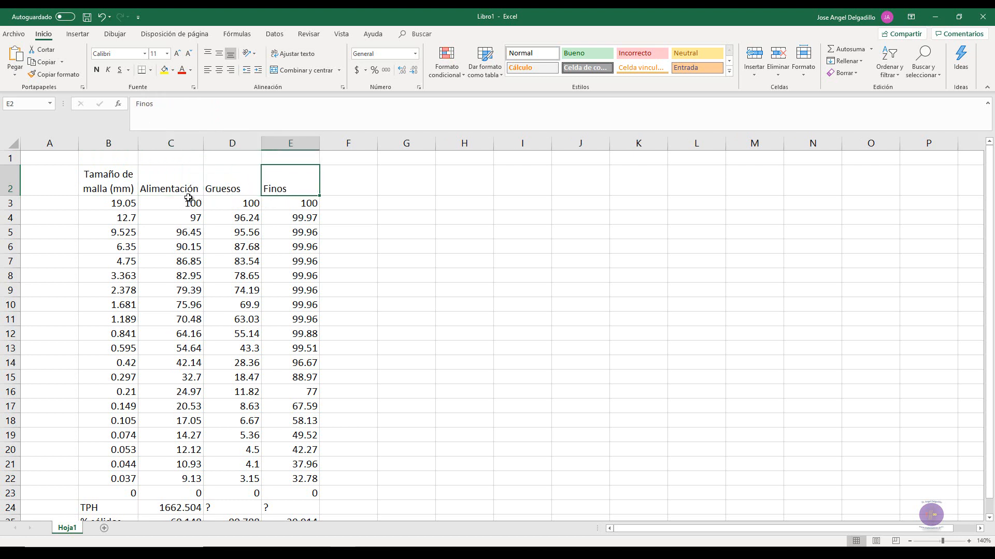
- Center the Alimentación, Gruesos and Finos headers horizontally in C2:E2
left_click(171, 186)
left_click_drag(167, 179, 290, 175)
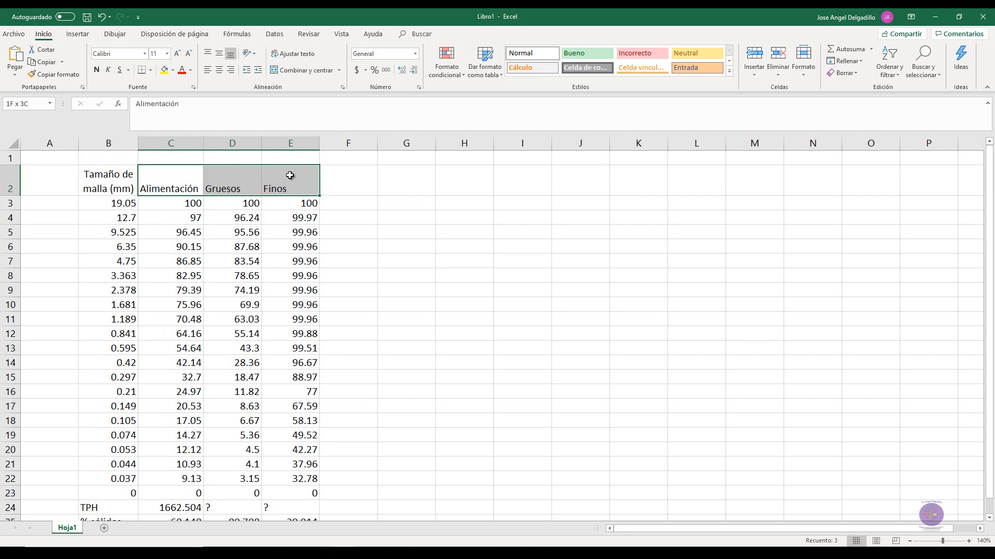
left_click(219, 70)
left_click(449, 227)
scroll(433, 231, "down", 1)
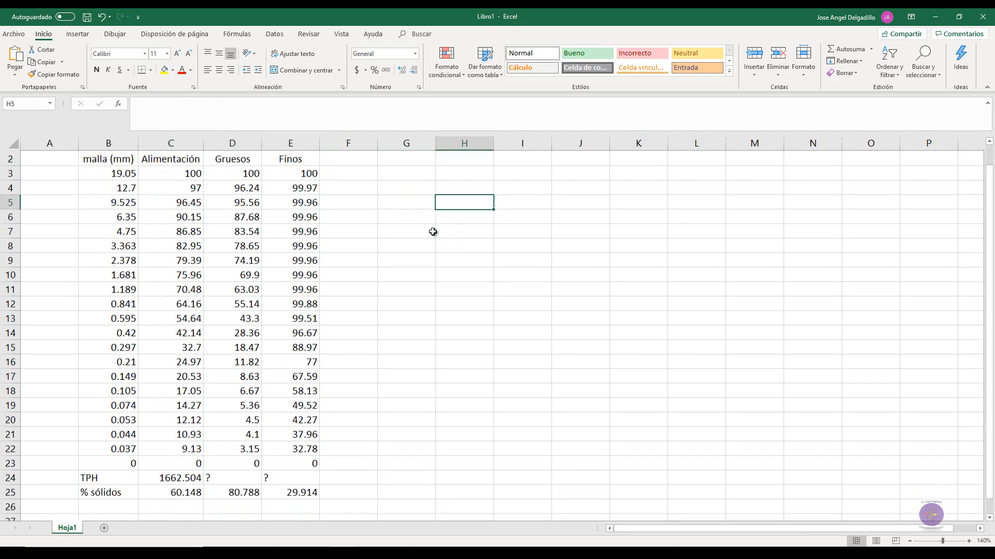
scroll(363, 243, "up", 1)
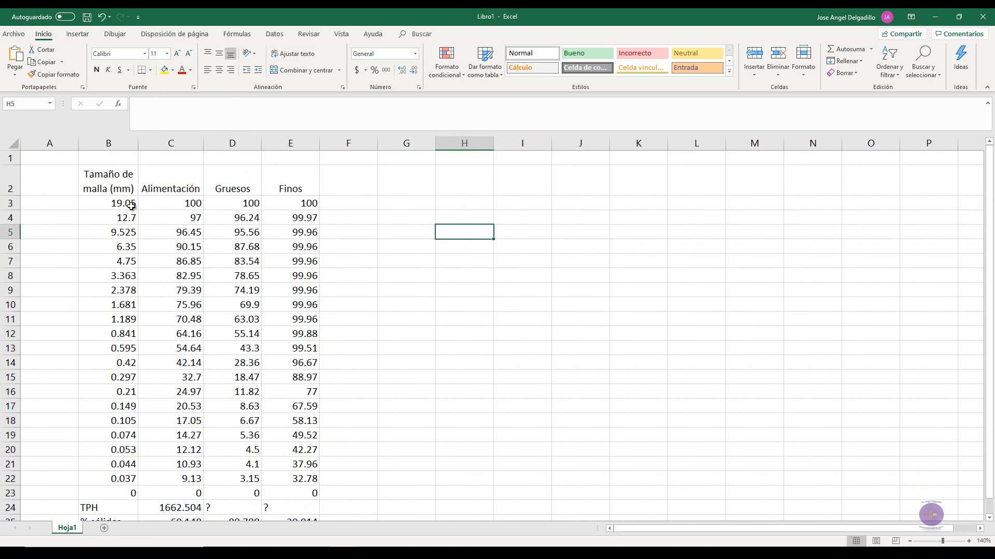
- Format the mesh sizes in B3:B23 with three decimal places
left_click_drag(131, 206, 130, 493)
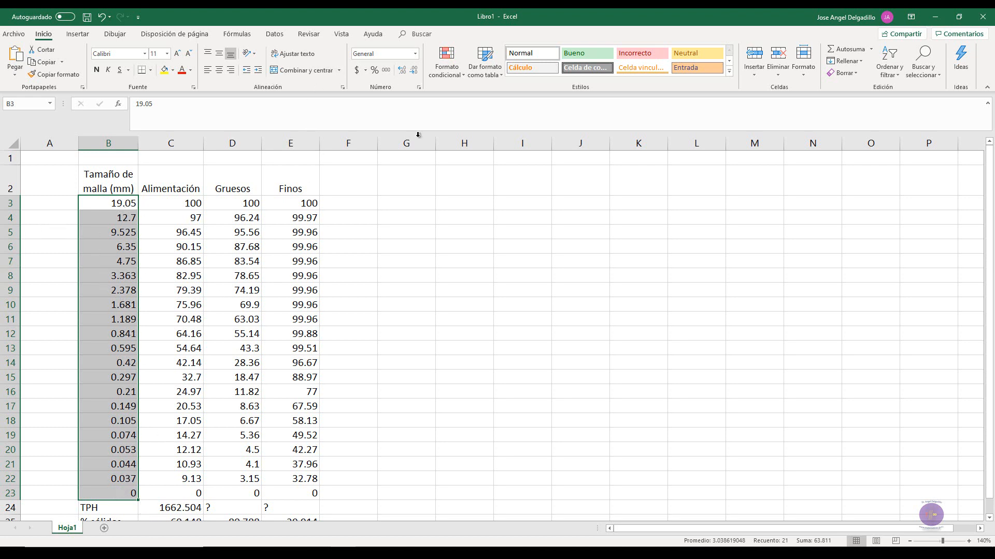
left_click(402, 70)
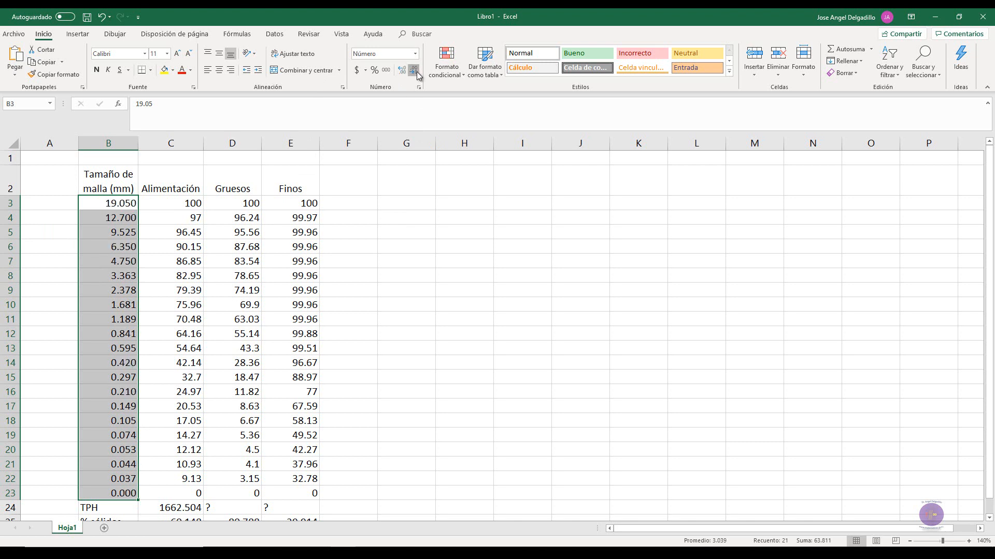
left_click(413, 70)
left_click(402, 71)
- Format the feed, coarse and fine values in C3:E23 with two decimal places and center them horizontally
left_click(191, 276)
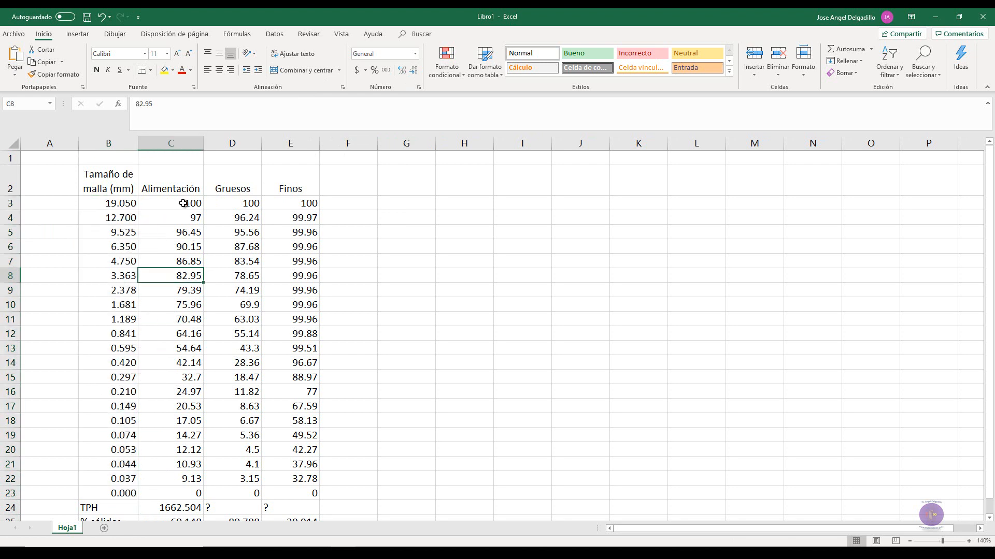
left_click_drag(195, 204, 313, 490)
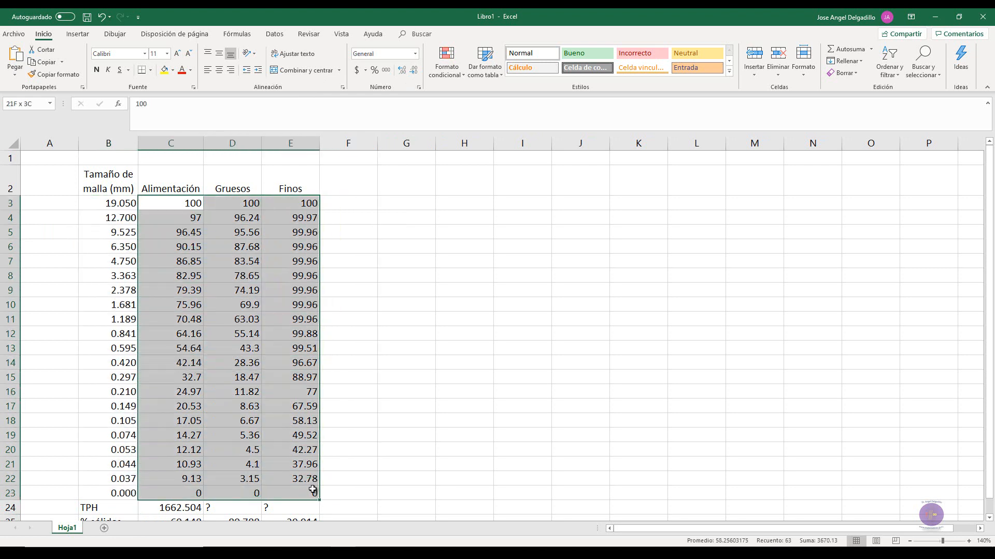
left_click(413, 73)
left_click(413, 73)
left_click(402, 70)
left_click(402, 70)
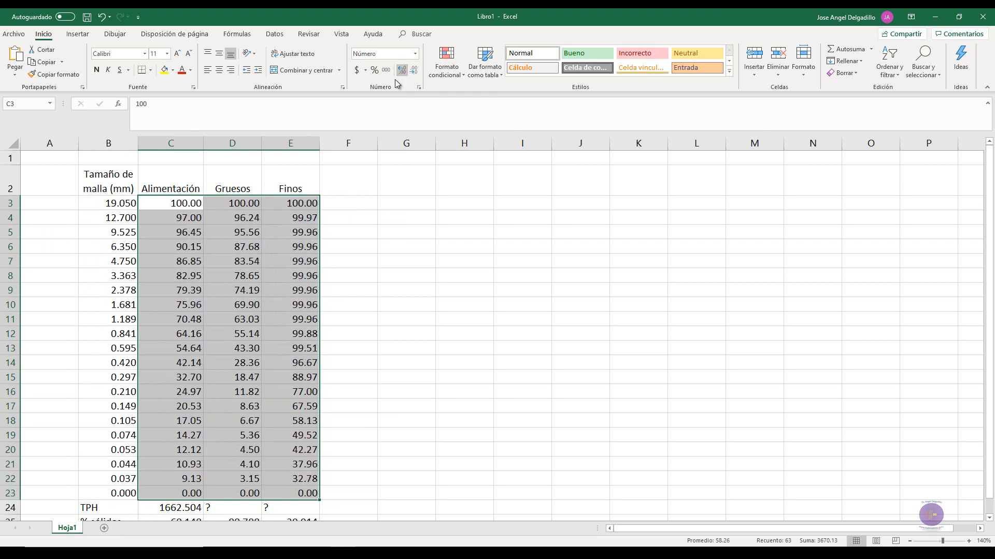
left_click(219, 75)
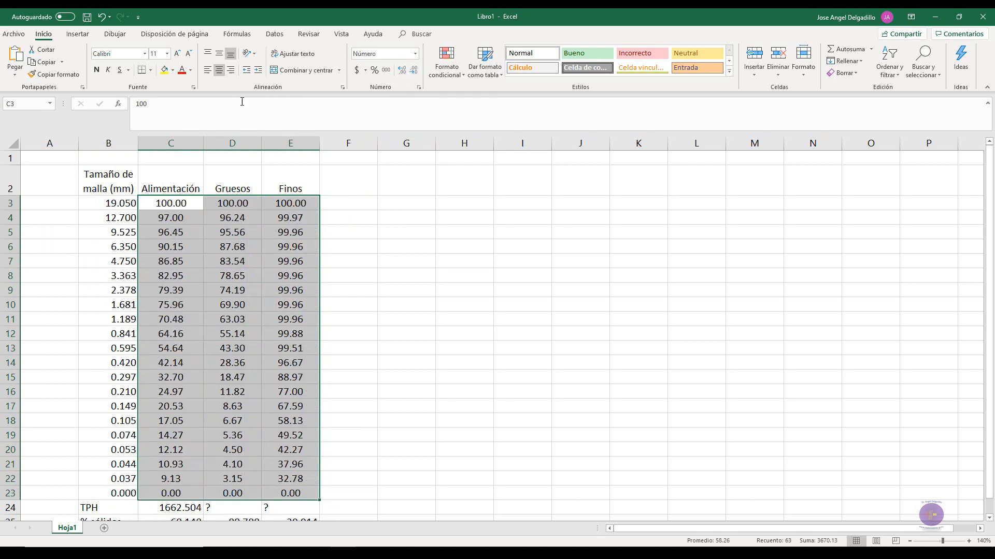
left_click(386, 186)
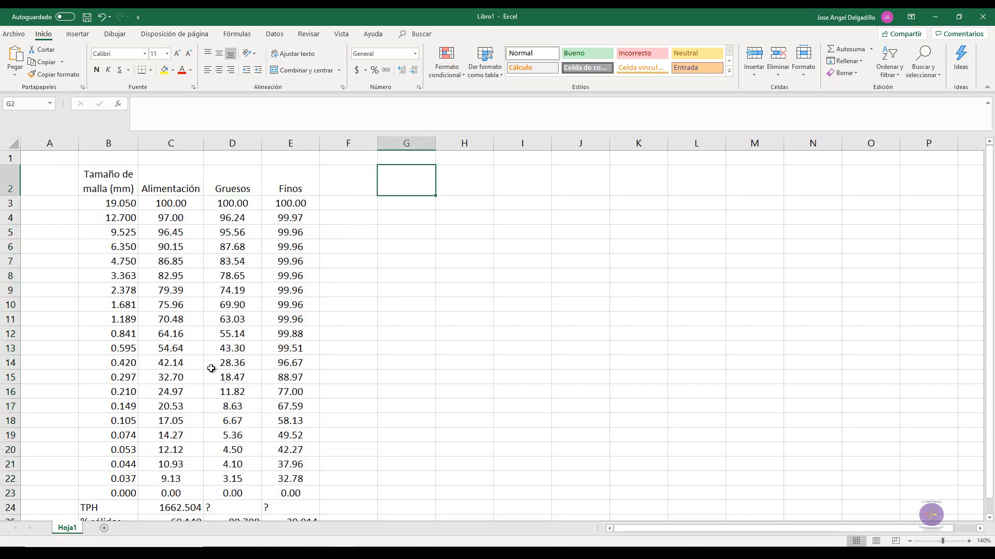
- Center the TPH and % sólidos values in C24:E25 horizontally
scroll(211, 368, "down", 2)
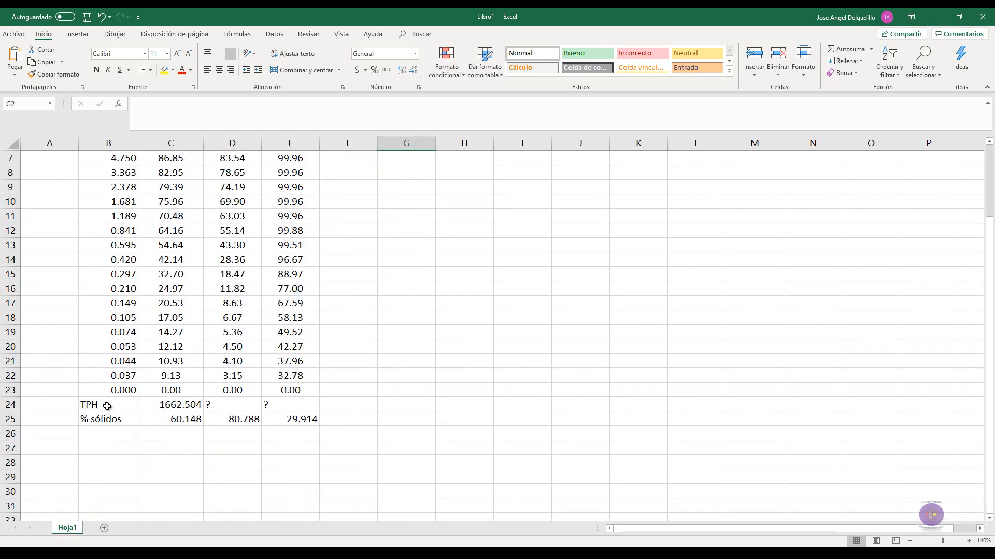
left_click_drag(107, 406, 109, 420)
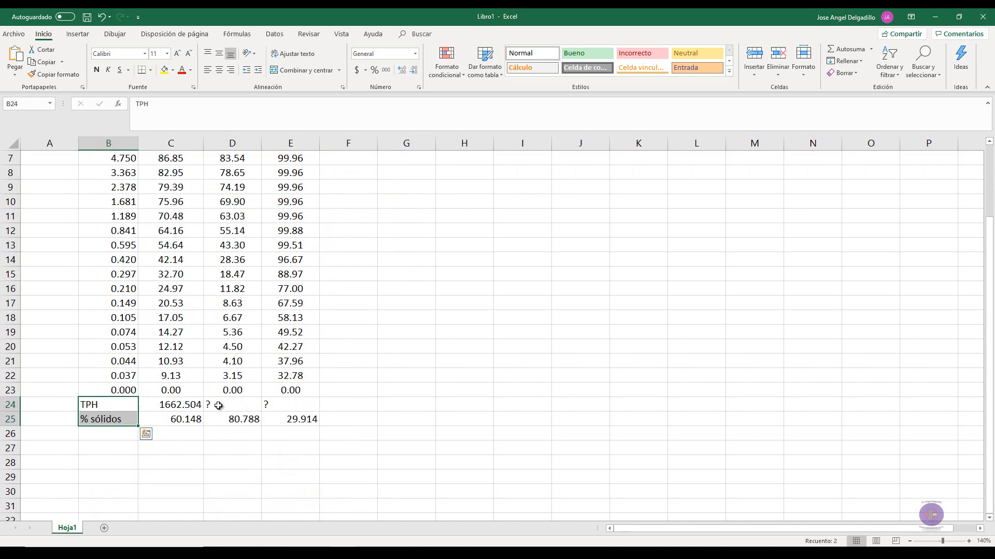
left_click_drag(186, 403, 313, 421)
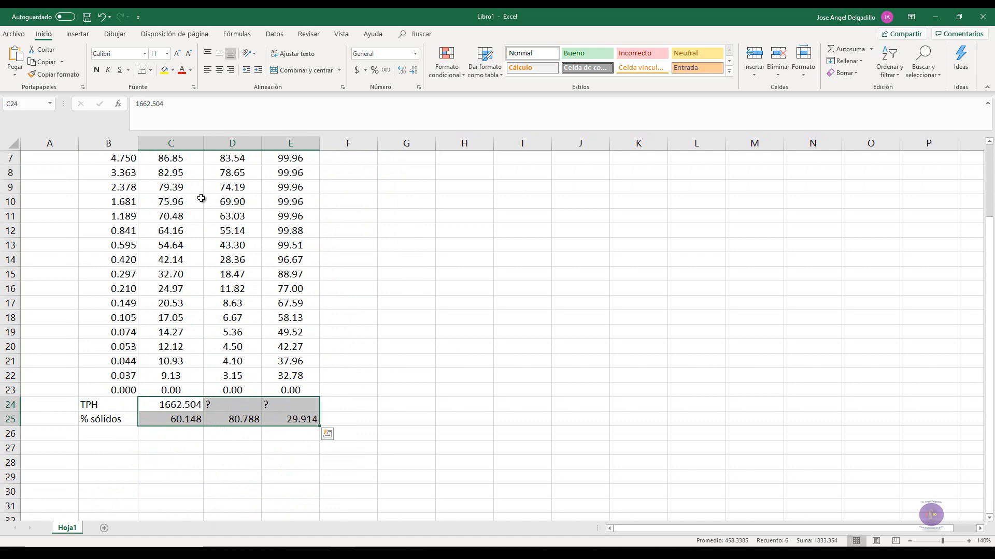
left_click(223, 73)
scroll(245, 317, "up", 2)
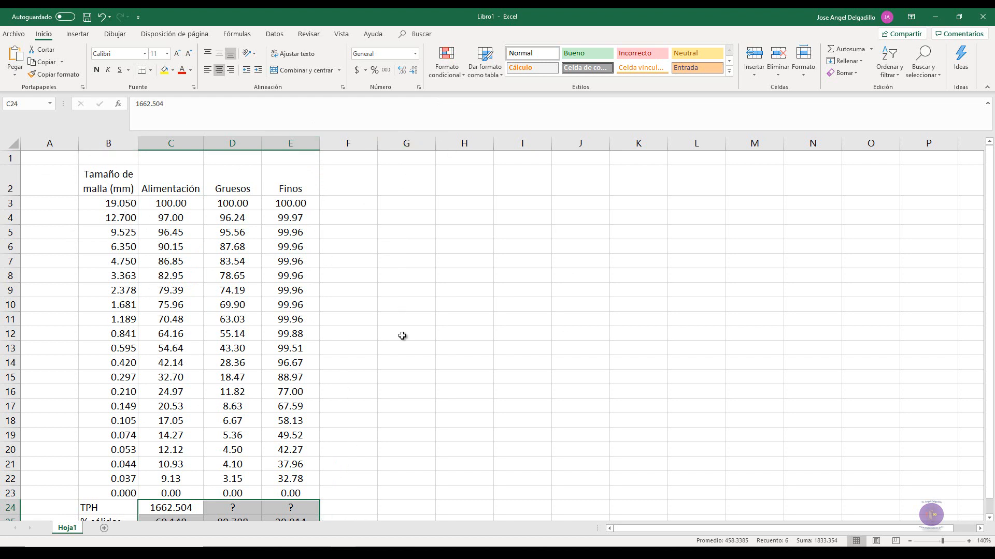
left_click(374, 333)
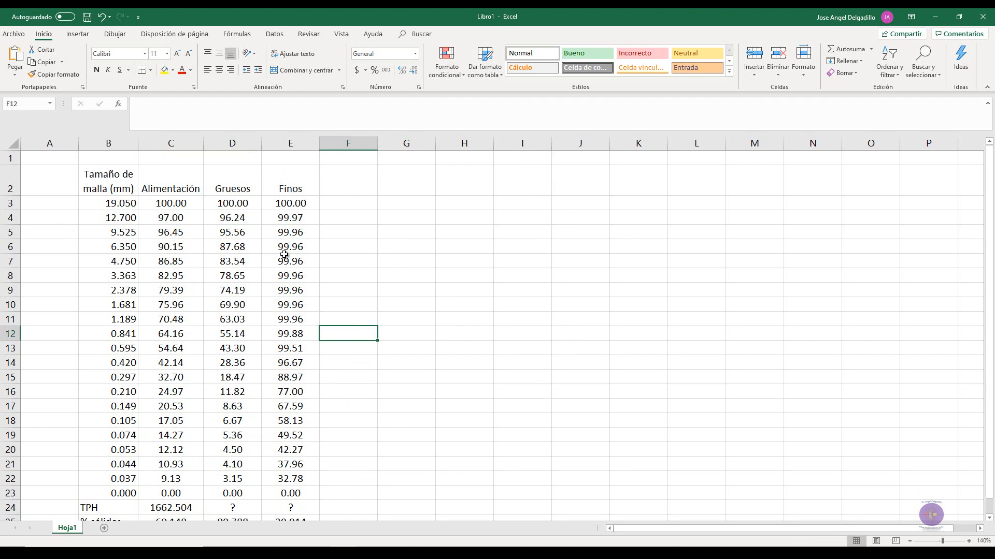
- Apply all borders (Todos los bordes) to the table range B2:E23
left_click_drag(99, 182, 309, 493)
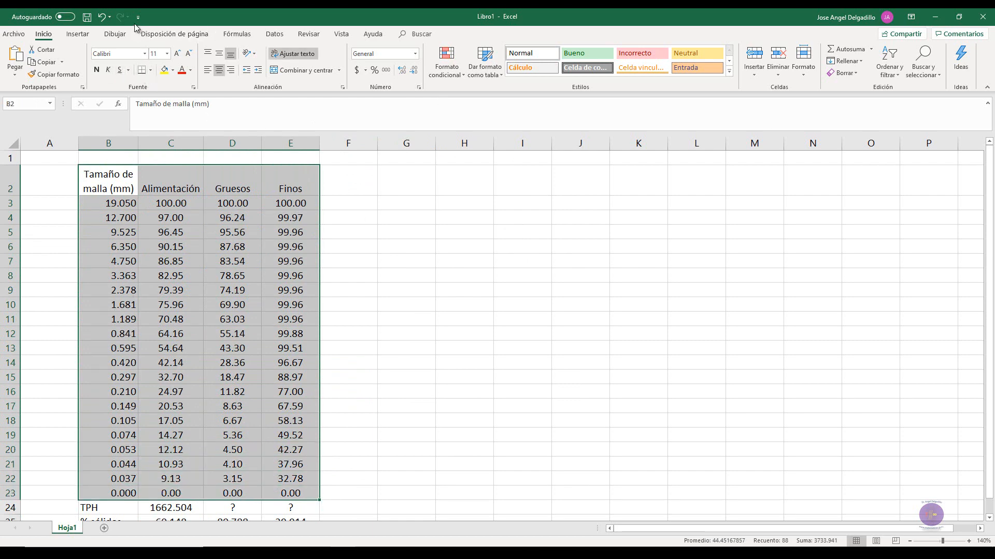
left_click(151, 70)
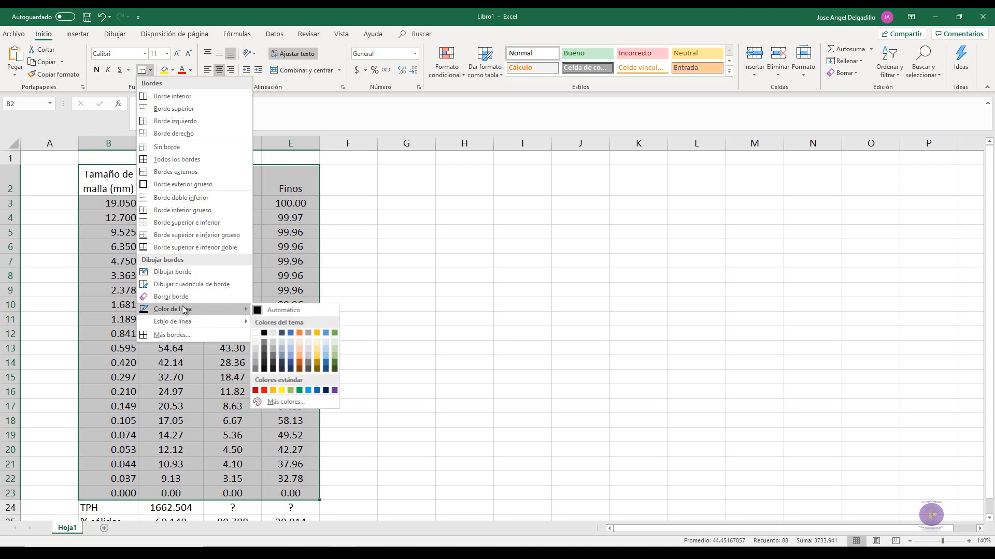
mouse_move(187, 325)
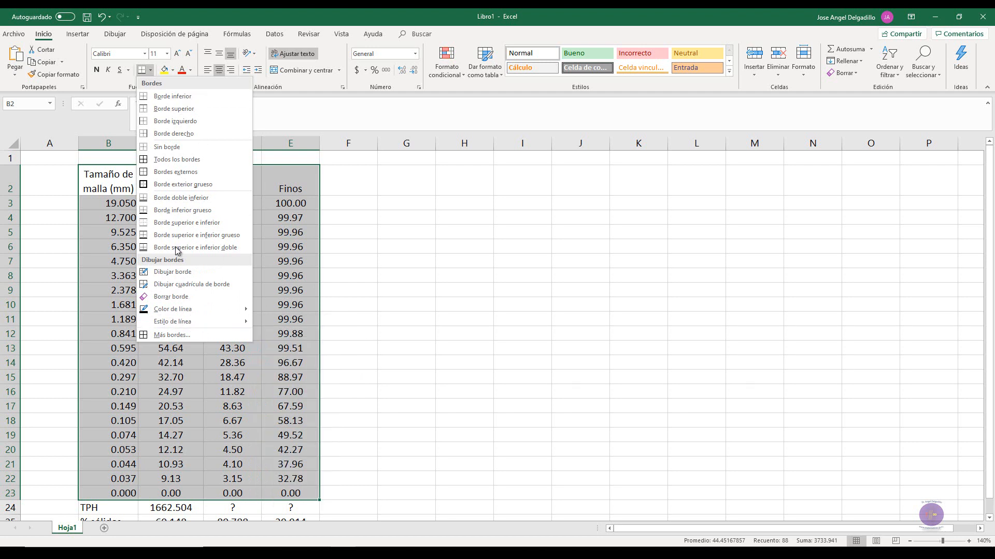
left_click(166, 165)
left_click(455, 248)
scroll(348, 263, "down", 2)
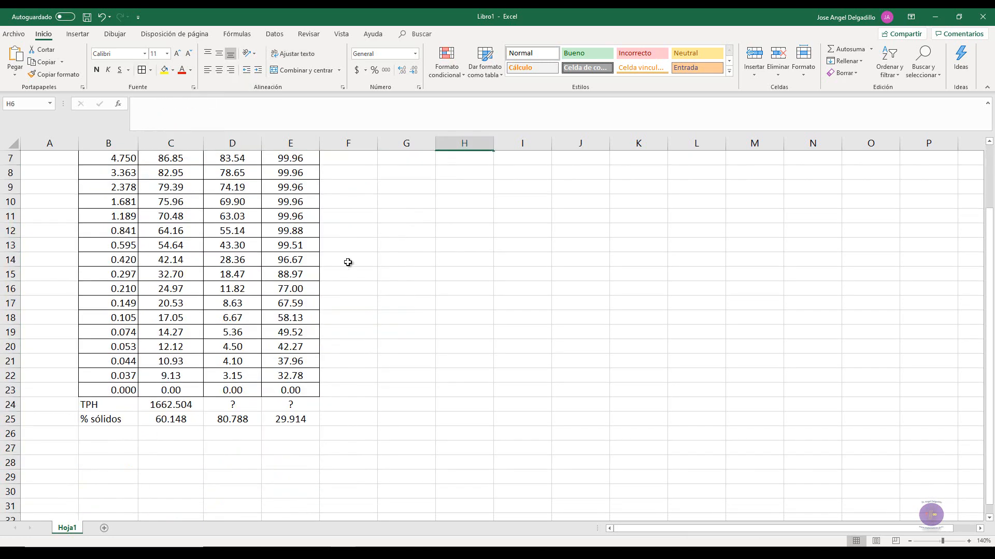
scroll(246, 417, "up", 2)
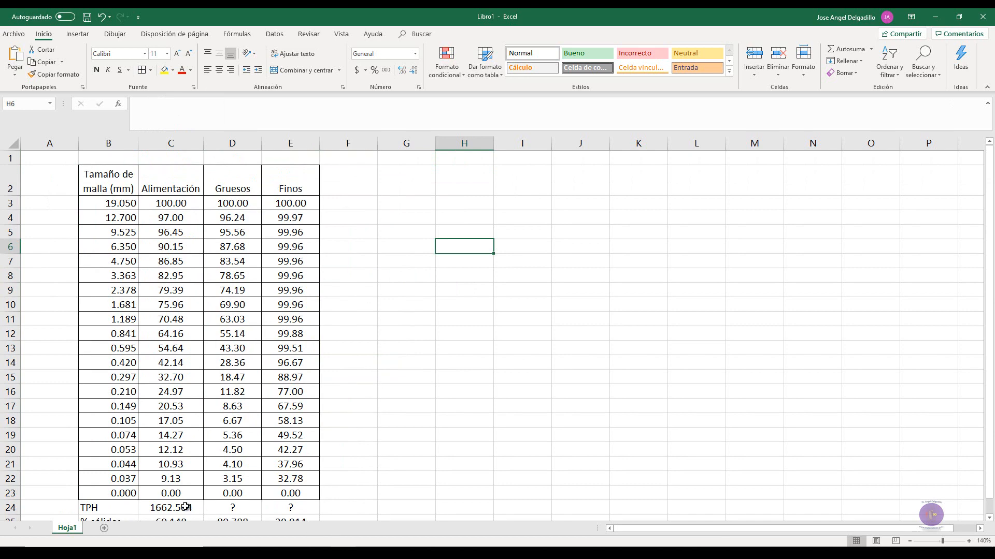
- Activate Draw Border (Dibujar borde) and draw a thin line along the top edge of F2
left_click(150, 70)
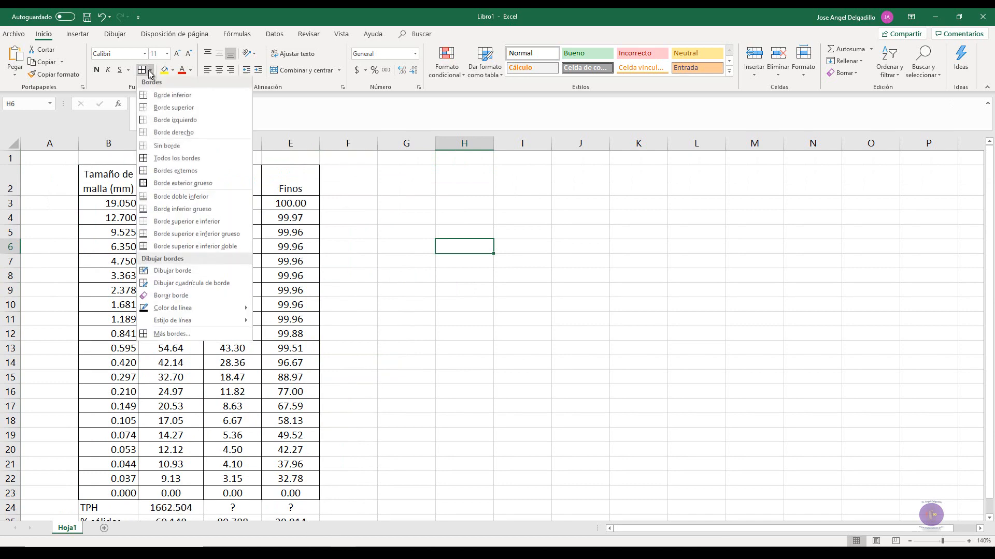
left_click(380, 182)
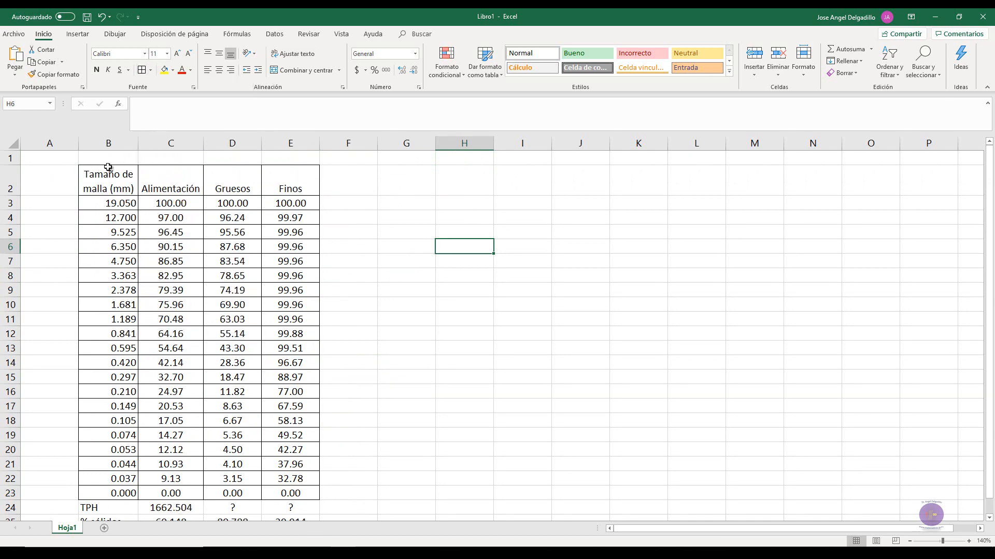
left_click_drag(108, 167, 292, 493)
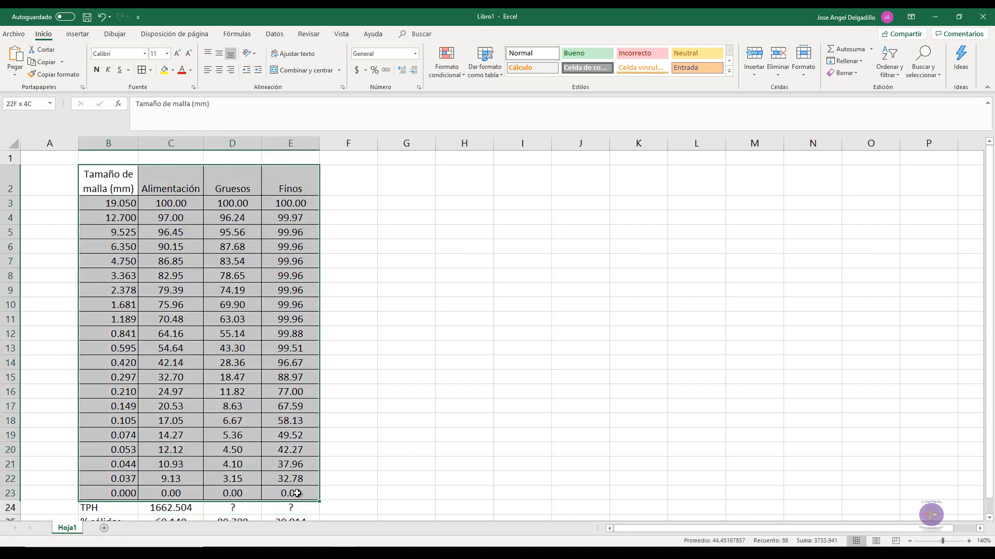
left_click(150, 70)
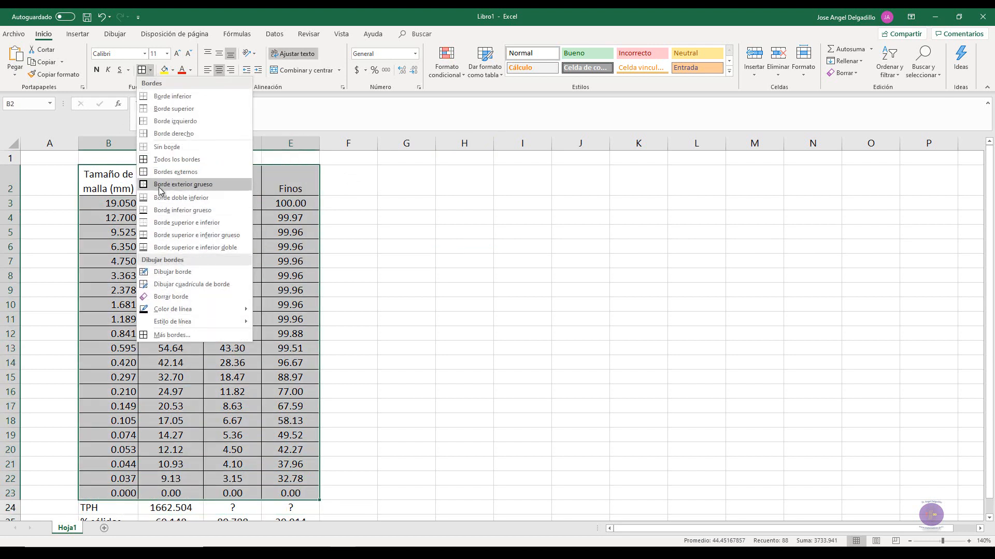
left_click(176, 278)
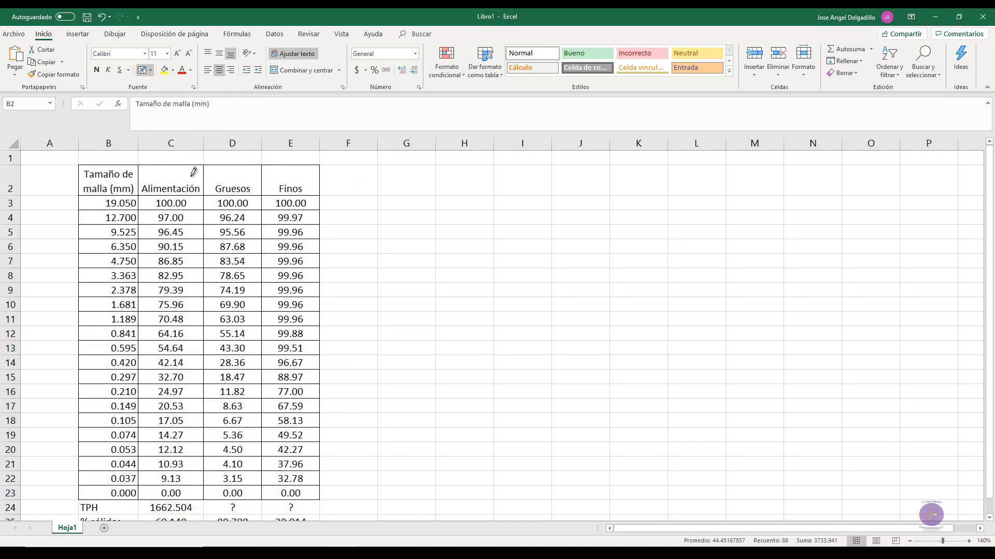
left_click(321, 156)
- Choose the thick solid line style and draw an outline around the table range B2:E23
left_click(150, 70)
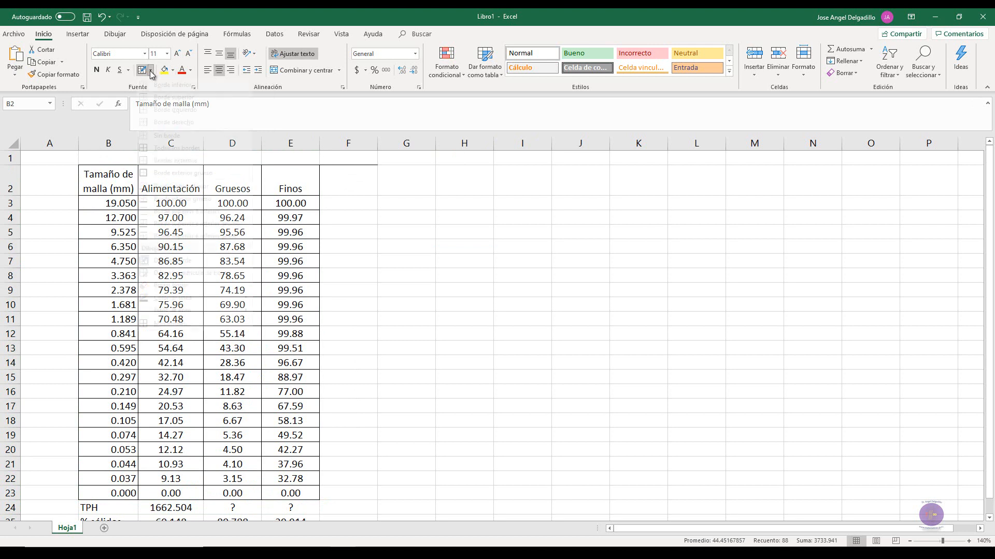
mouse_move(182, 310)
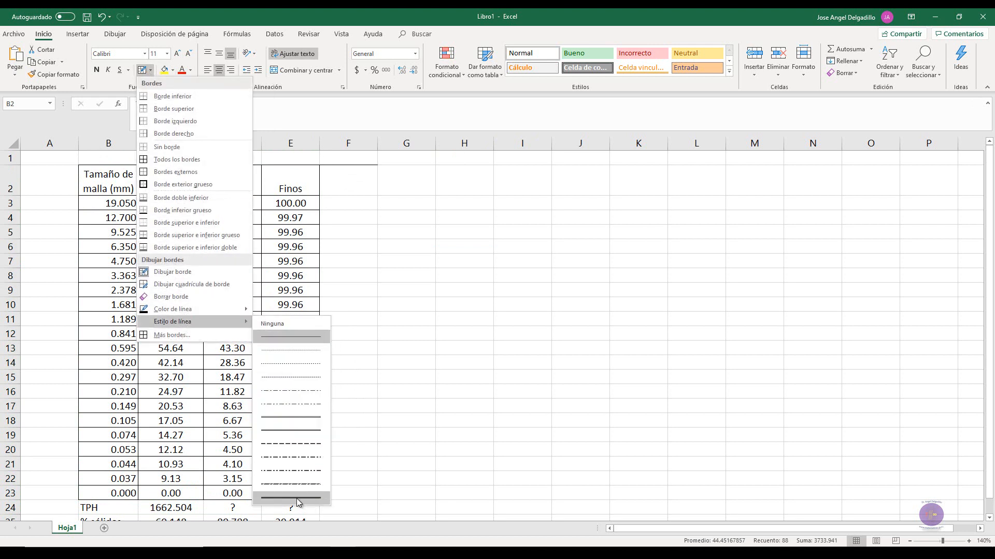
left_click(297, 499)
mouse_move(95, 162)
left_mouse_down()
mouse_move(321, 164)
mouse_move(322, 497)
mouse_move(74, 484)
mouse_move(98, 440)
mouse_move(108, 270)
mouse_move(77, 258)
mouse_move(83, 215)
mouse_move(103, 186)
mouse_move(232, 233)
mouse_move(163, 205)
mouse_move(247, 196)
mouse_move(197, 218)
mouse_move(80, 170)
left_mouse_up()
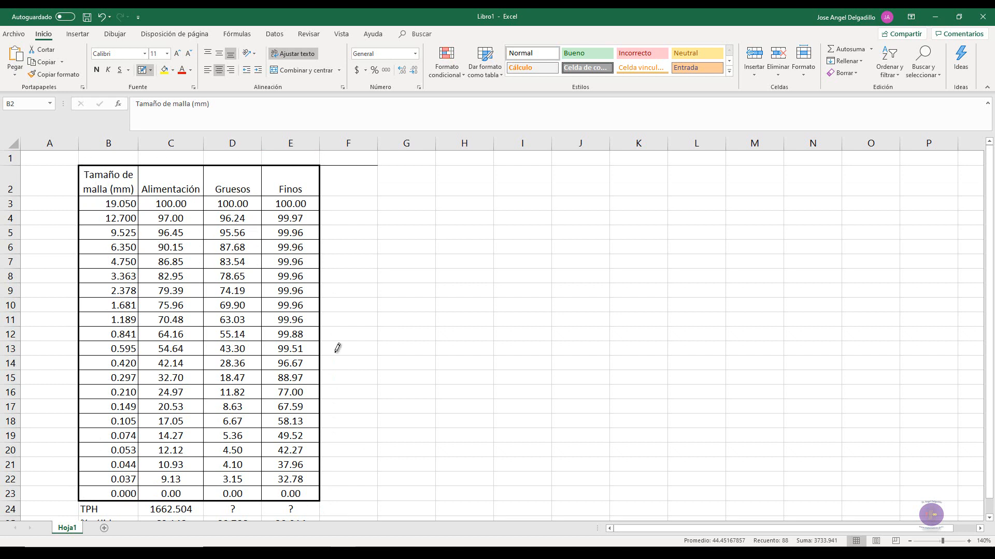
- Switch the Draw Border mode (Dibujar borde) off and on again
left_click(150, 70)
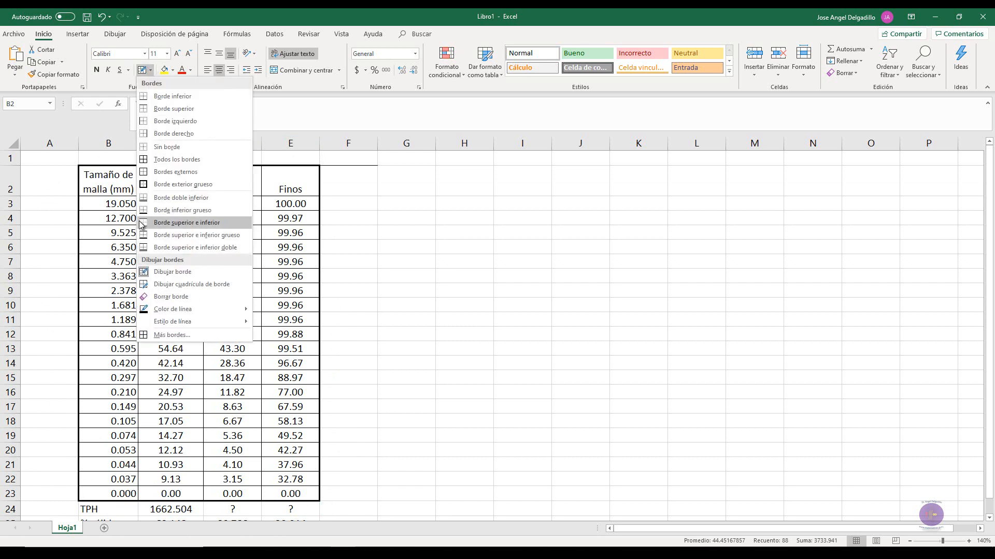
left_click(164, 272)
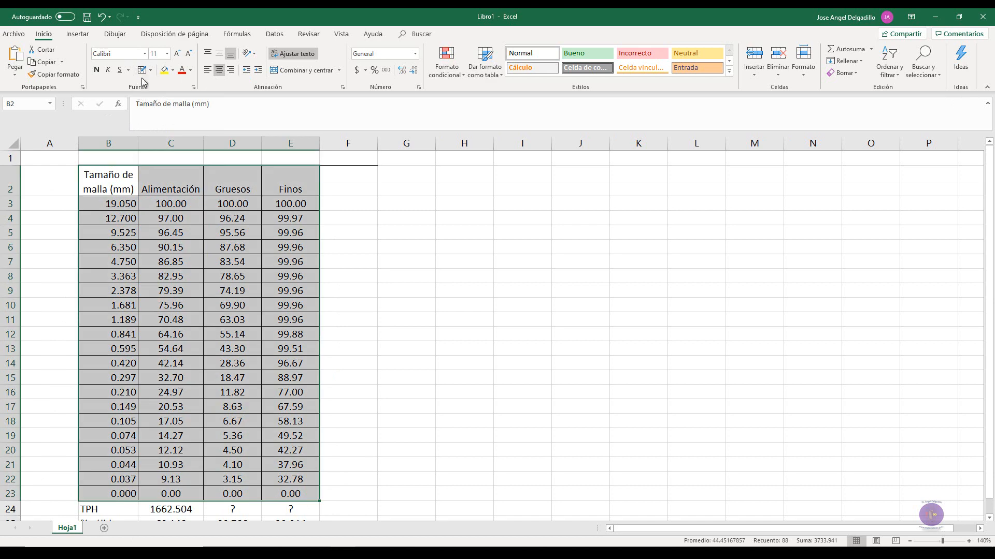
left_click(150, 69)
left_click(166, 265)
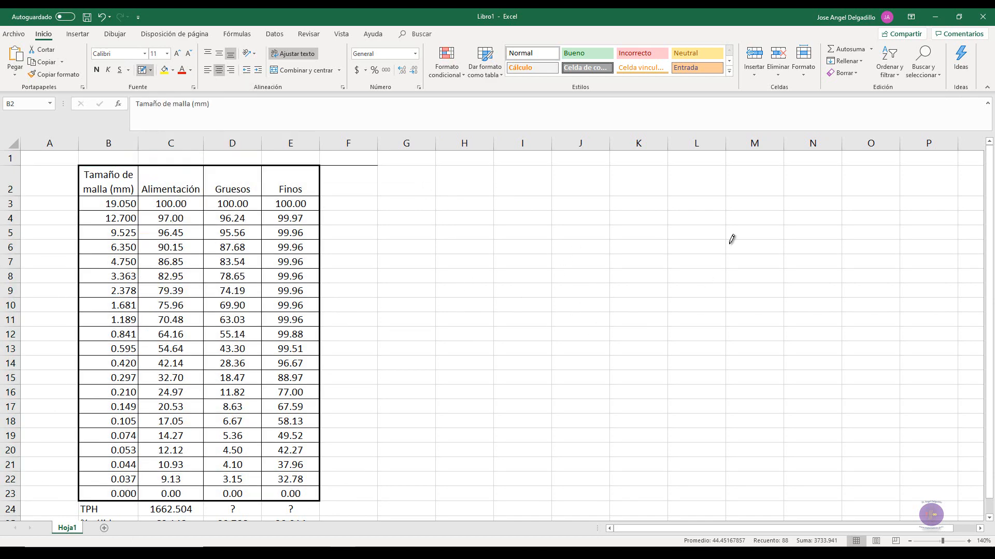
- Draw thick vertical lines between columns B, C, D and E through row 23, and a thick outline around header row B2:E2
left_click(150, 72)
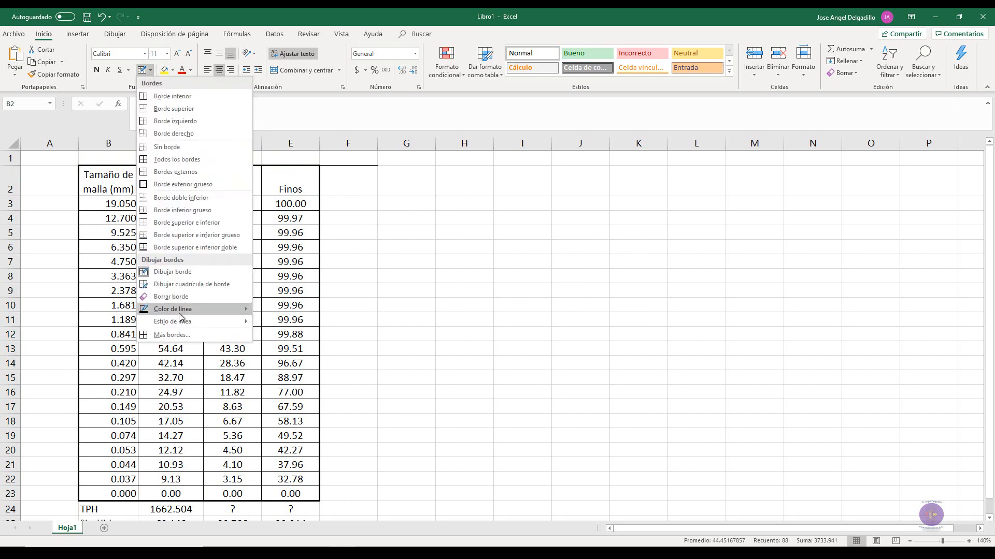
mouse_move(182, 322)
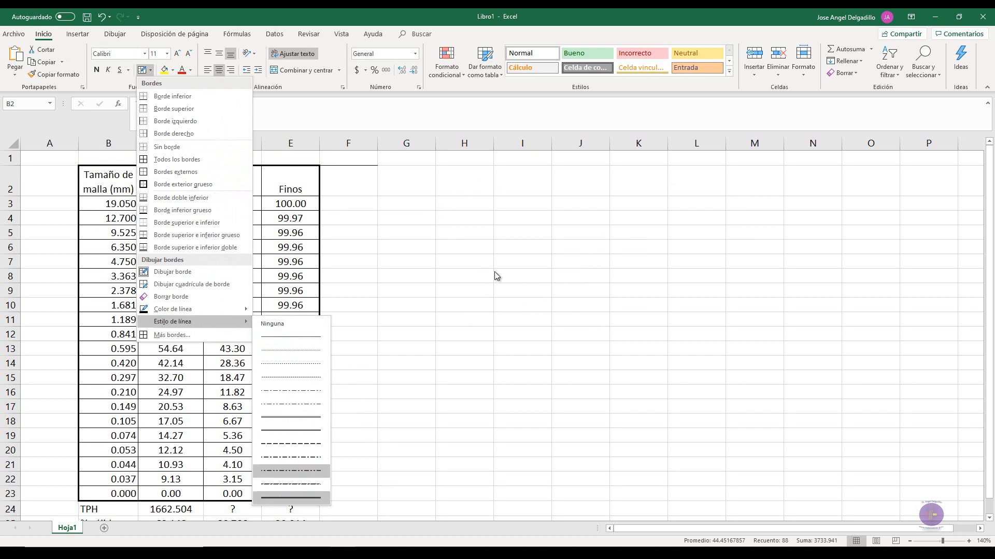
key("Escape")
key("Escape")
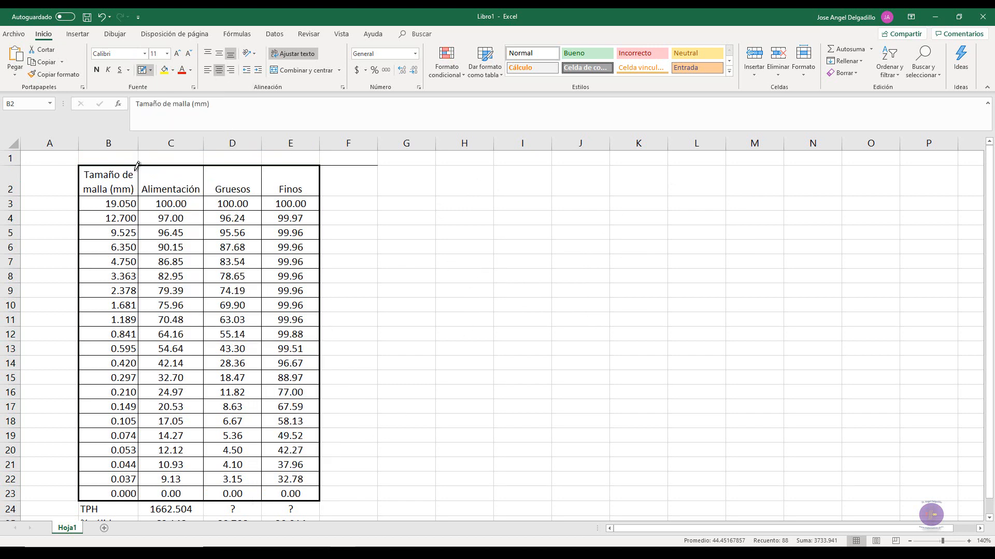
mouse_move(149, 181)
left_mouse_down()
mouse_move(175, 417)
mouse_move(145, 488)
left_mouse_up()
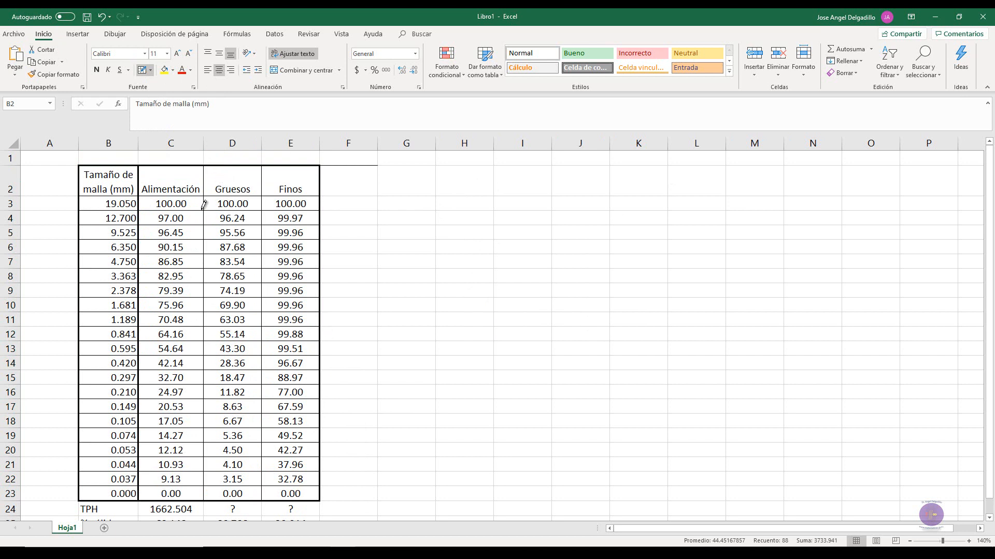
left_click_drag(204, 204, 207, 492)
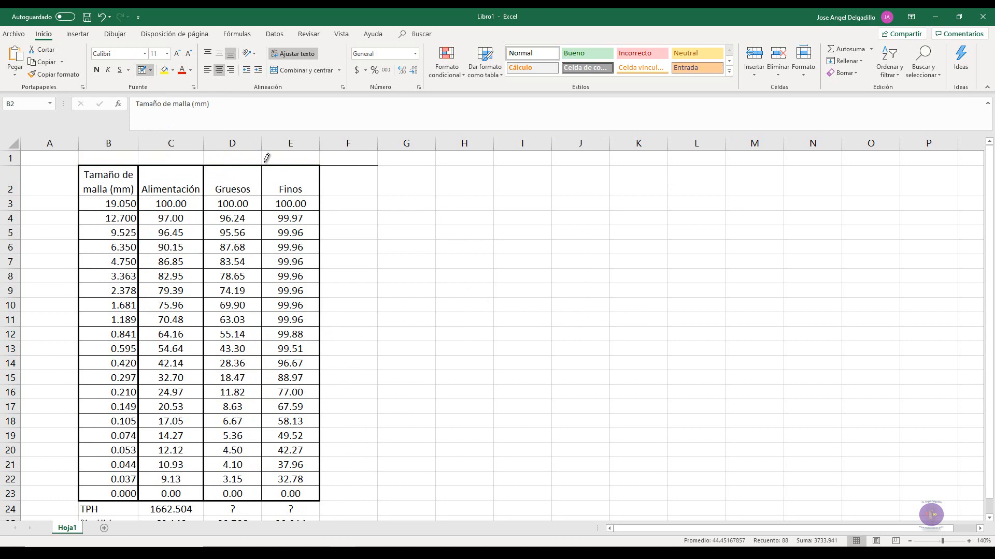
left_click_drag(265, 172, 271, 486)
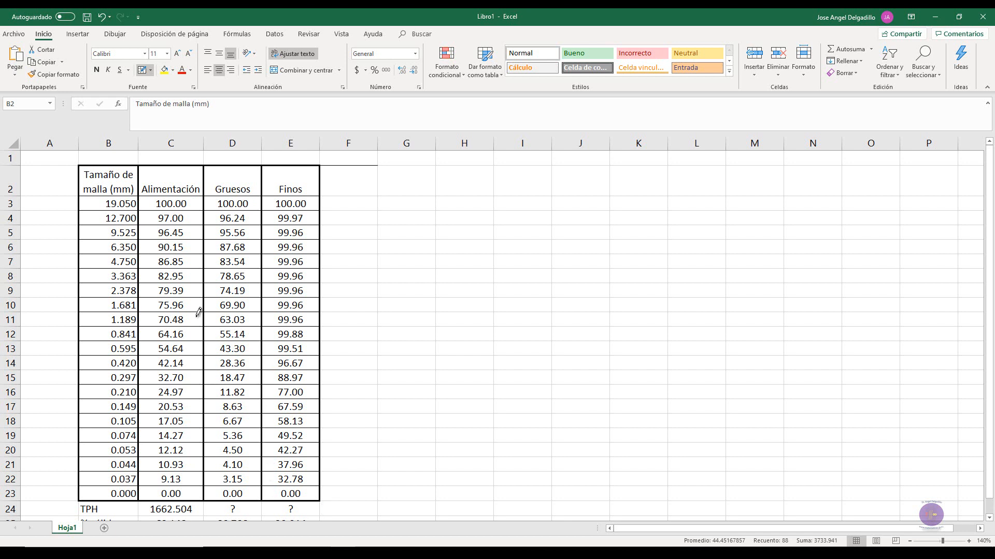
left_click_drag(93, 190, 310, 190)
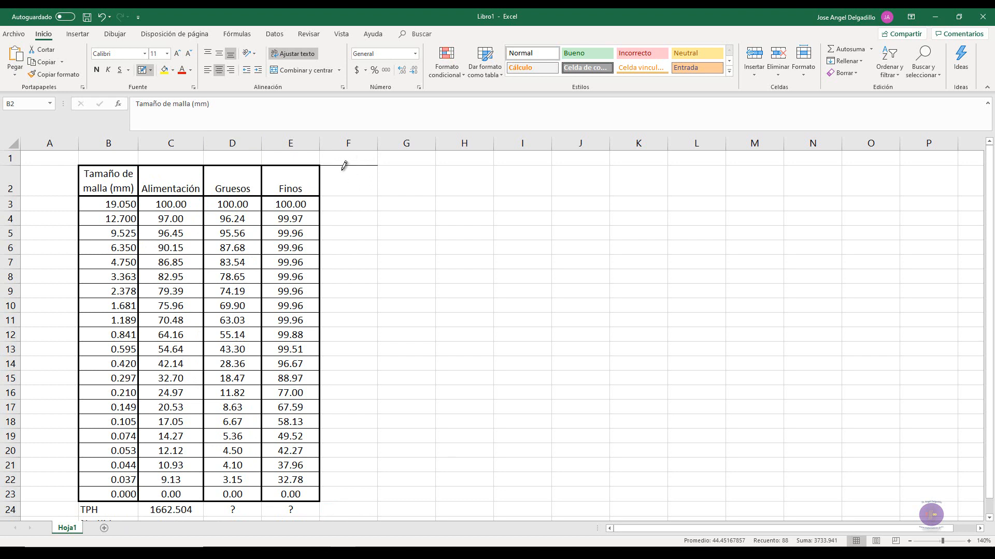
- Try to erase the stray line along the top edge of F2 with Erase Border (Borrar borde) and undo the erasure
left_click(150, 71)
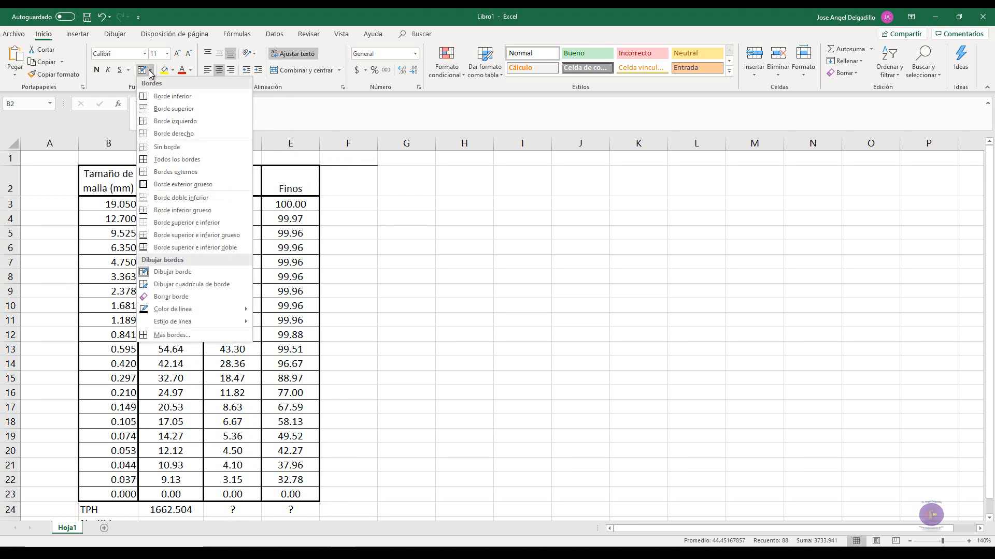
left_click(174, 297)
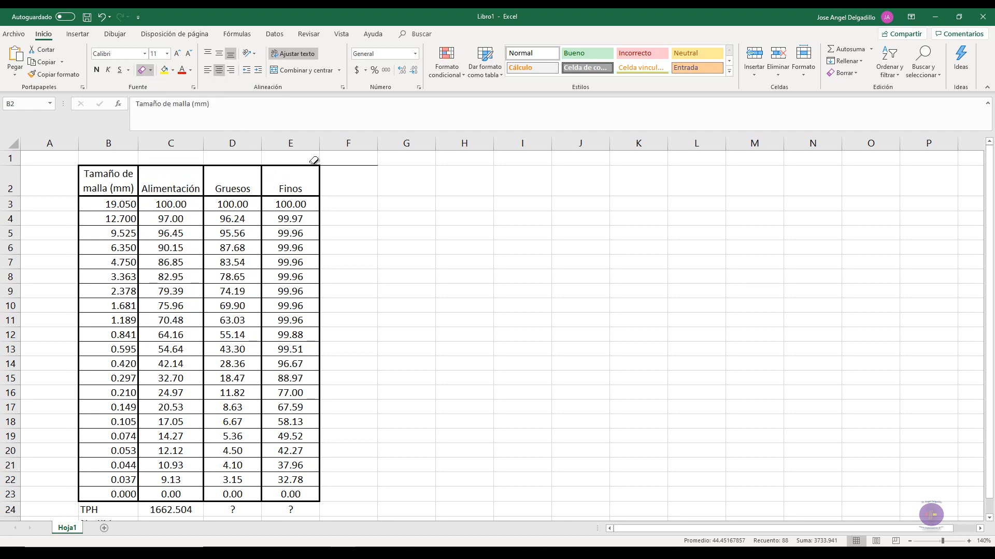
left_click(369, 165)
left_click(102, 17)
left_click(149, 70)
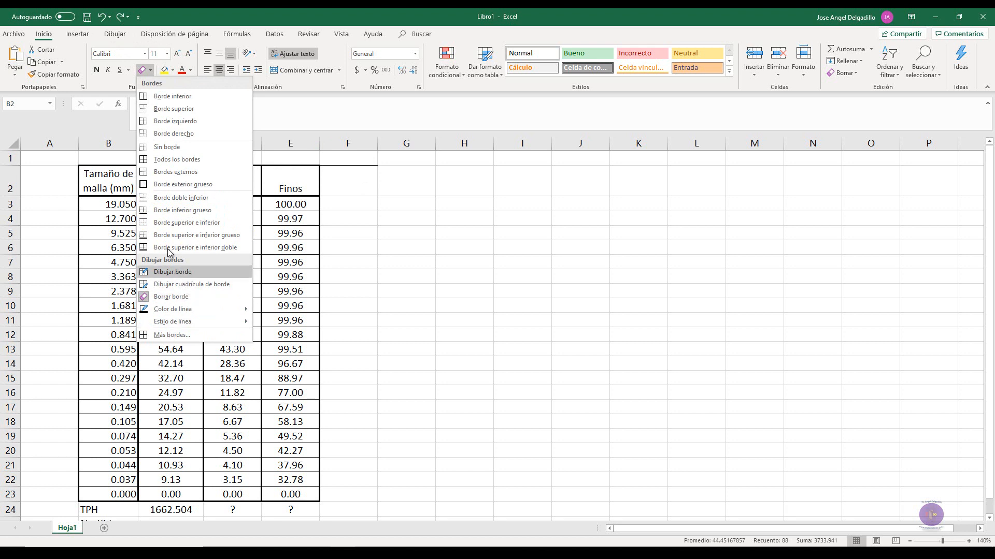
left_click(405, 183)
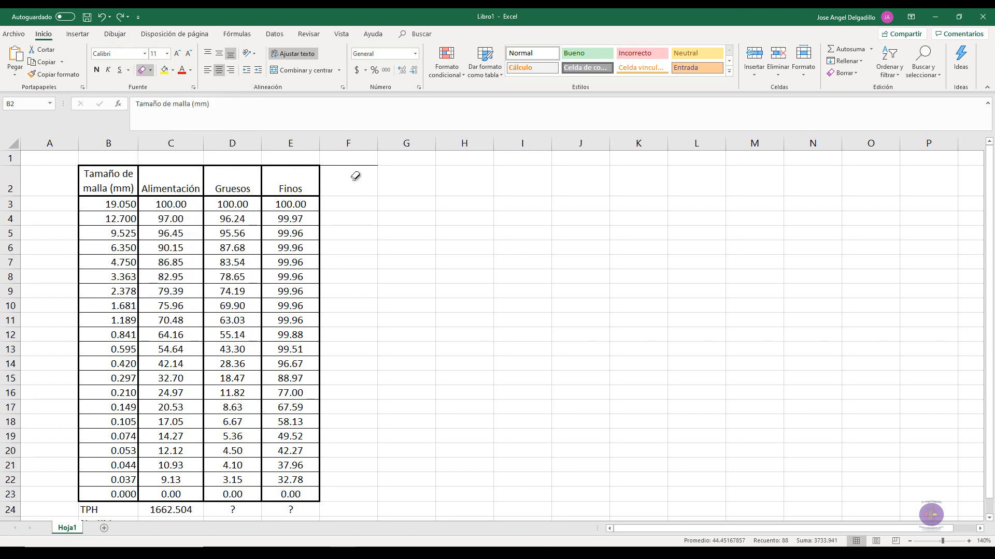
- Leave the Erase Border mode (Borrar borde) and remove all borders from cell F2 with Sin borde
left_click(150, 70)
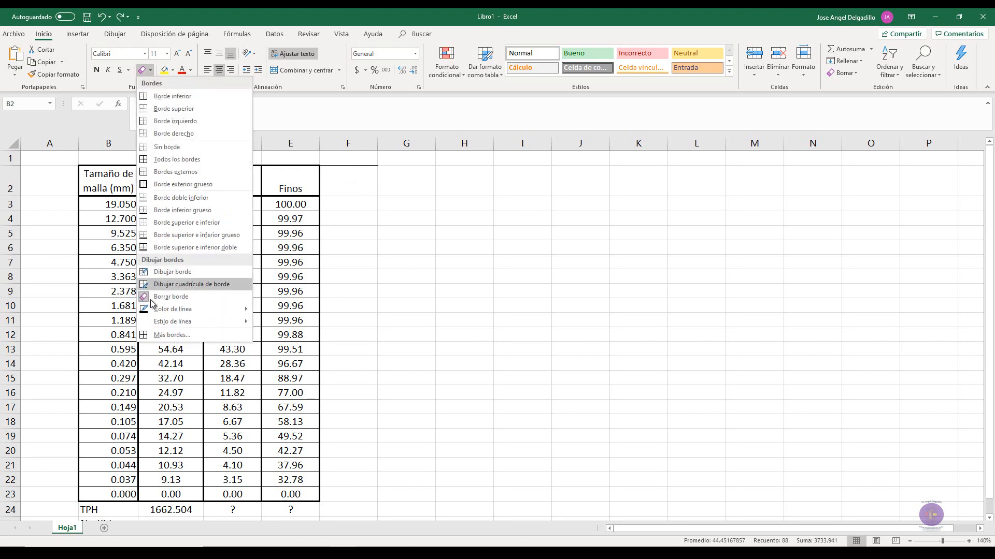
left_click(160, 298)
left_click(357, 173)
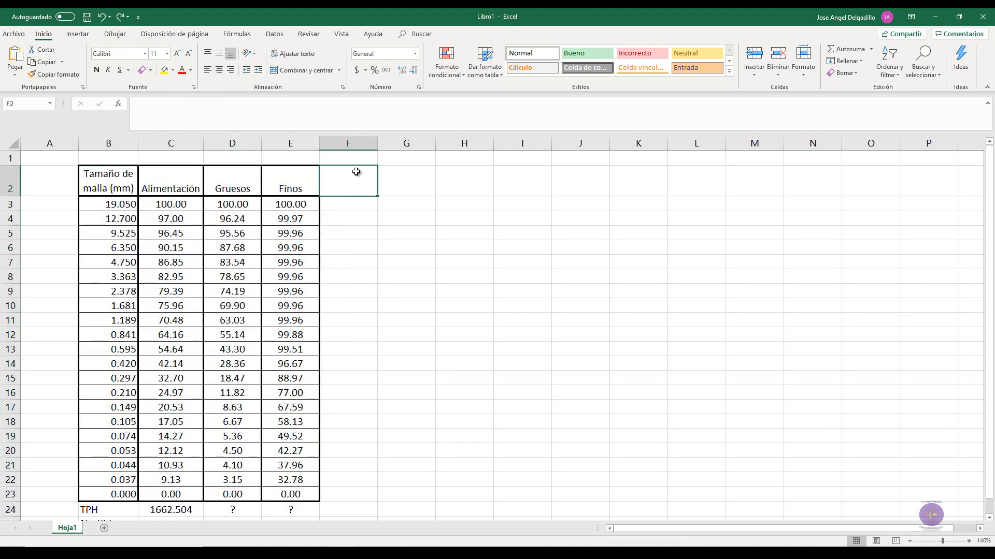
left_click(151, 71)
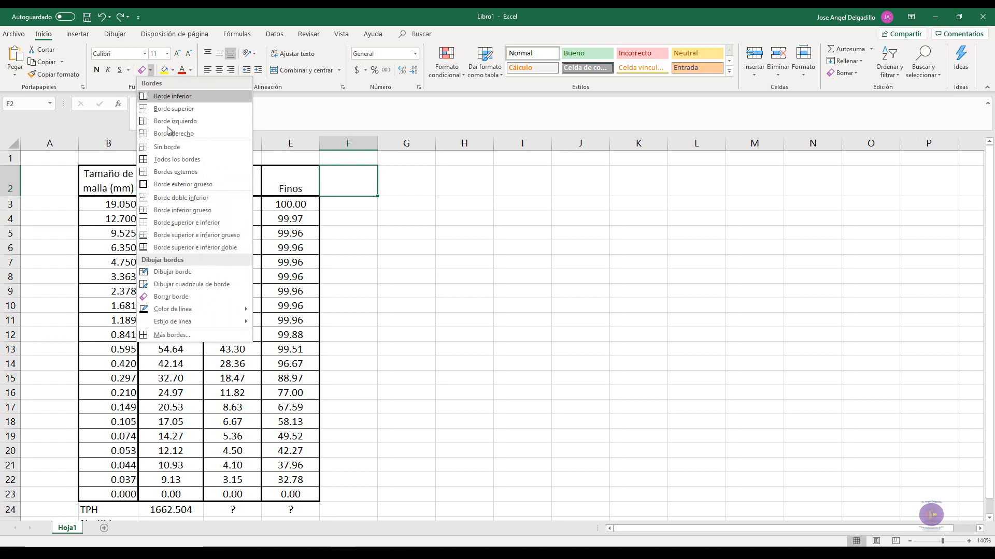
left_click(173, 148)
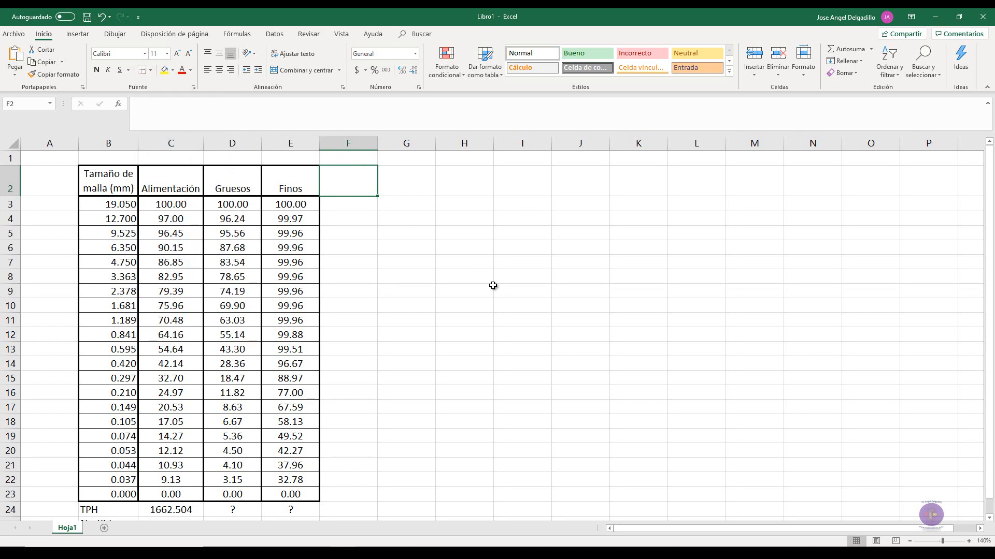
left_click(492, 286)
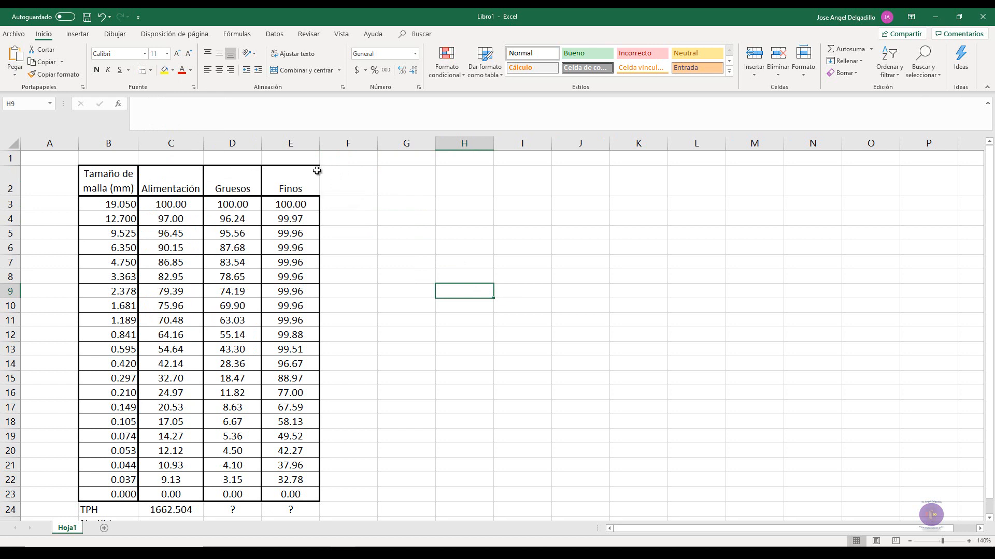
- Redraw the missing thick border along the outer edge of header cell E2 with Draw Border (Dibujar borde)
left_click(151, 70)
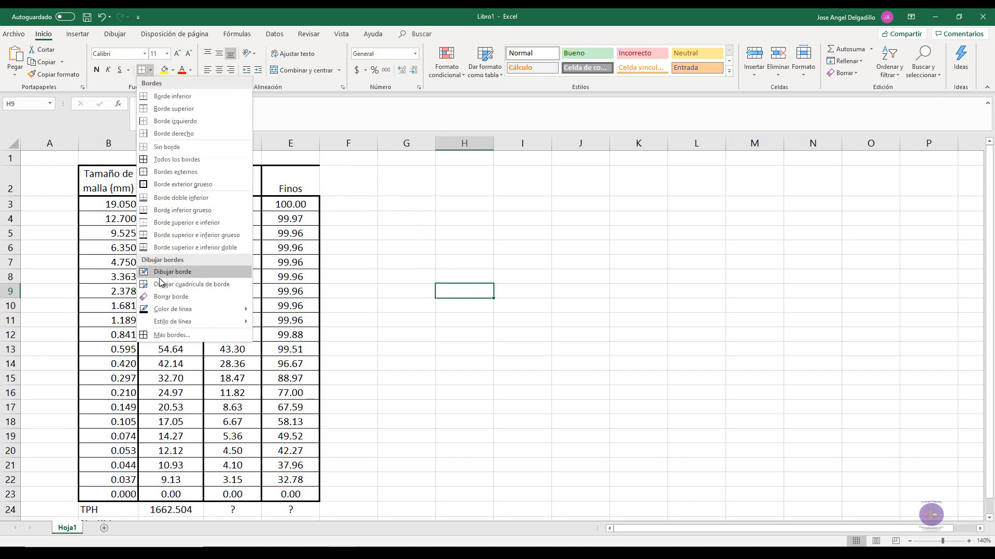
left_click(161, 273)
left_click(150, 70)
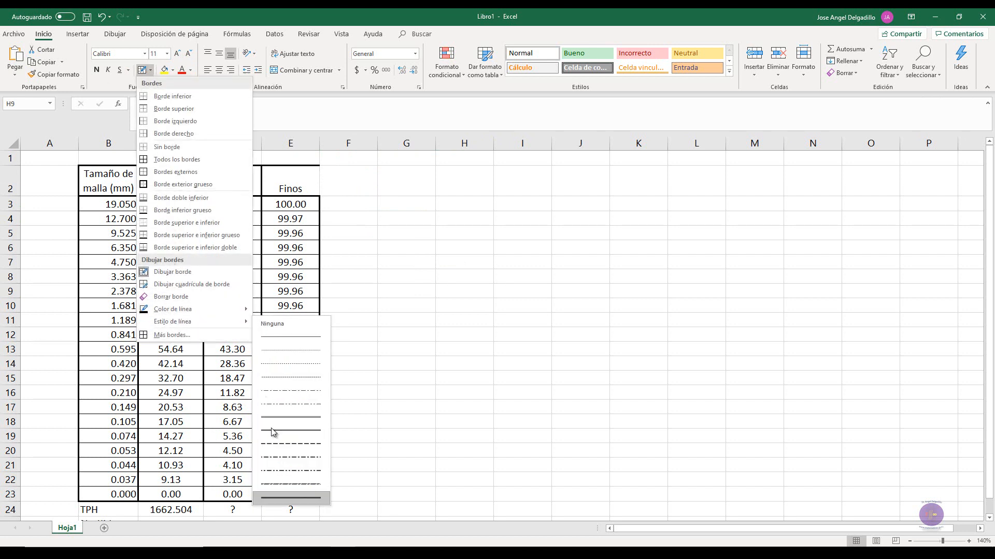
left_click(323, 166)
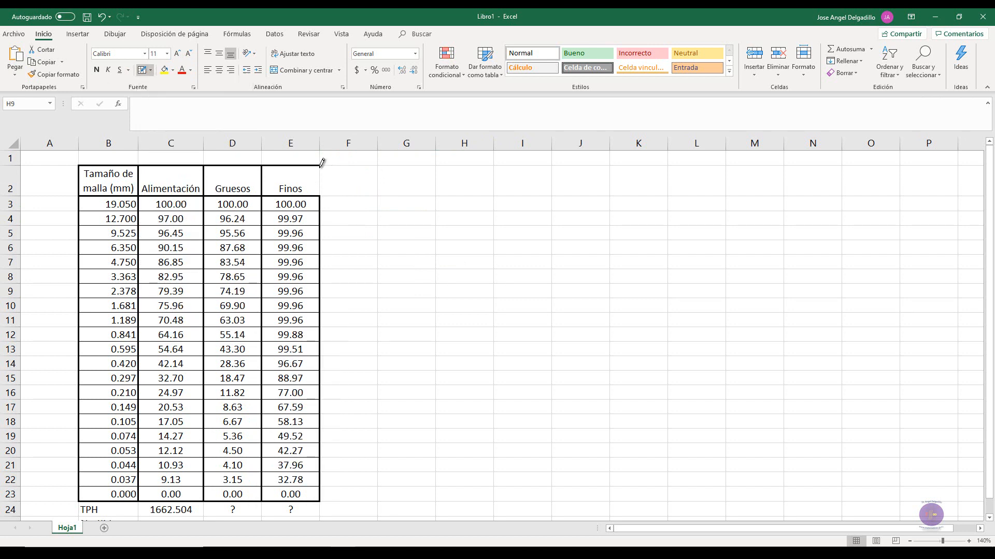
- Apply all borders (Todos los bordes) to the empty cell H9 and undo them
scroll(275, 459, "down", 2)
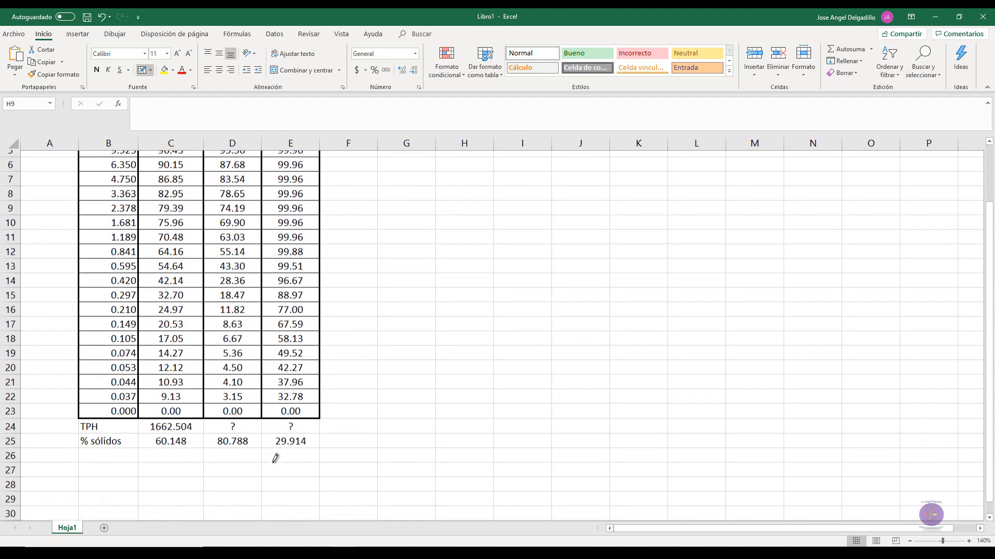
scroll(288, 279, "up", 1)
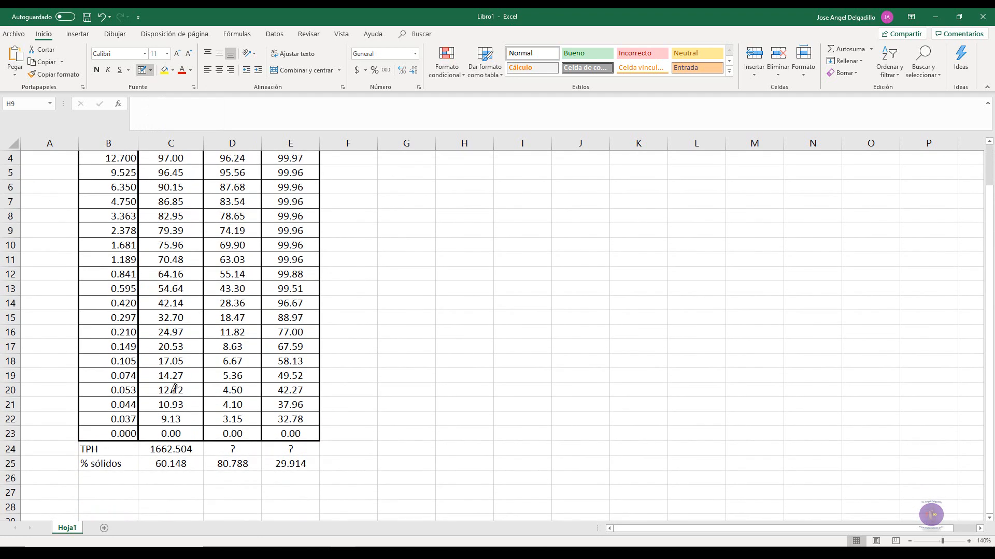
scroll(174, 389, "up", 1)
scroll(156, 362, "down", 2)
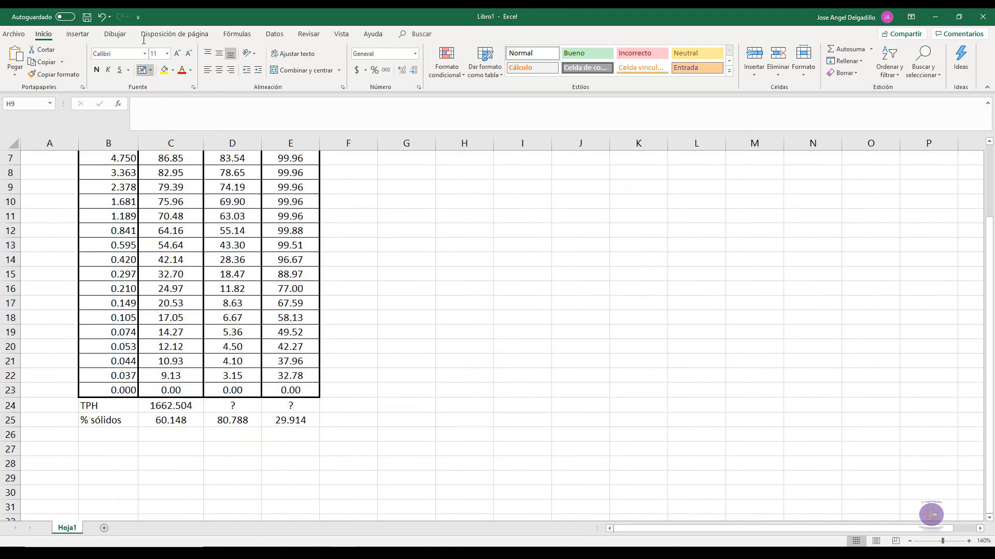
left_click(150, 70)
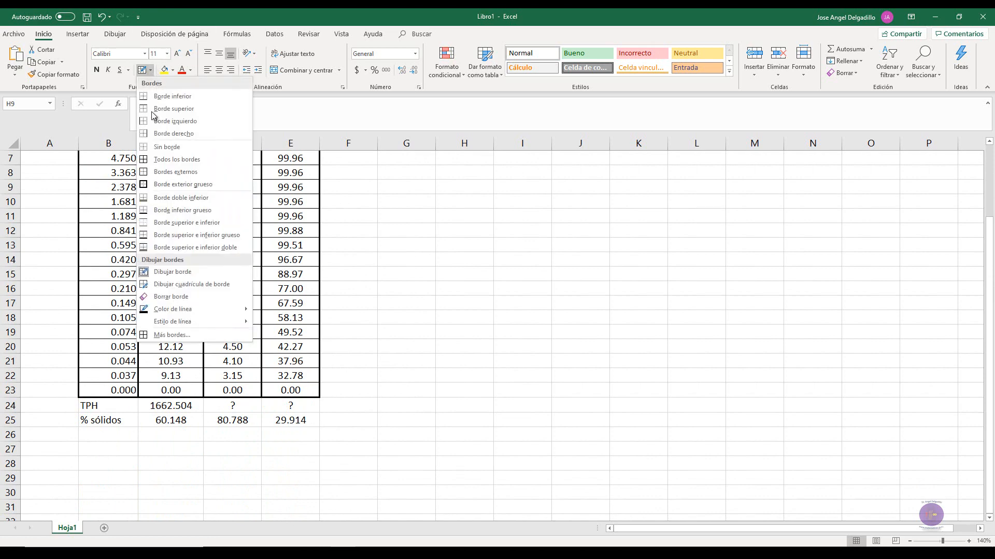
left_click(164, 161)
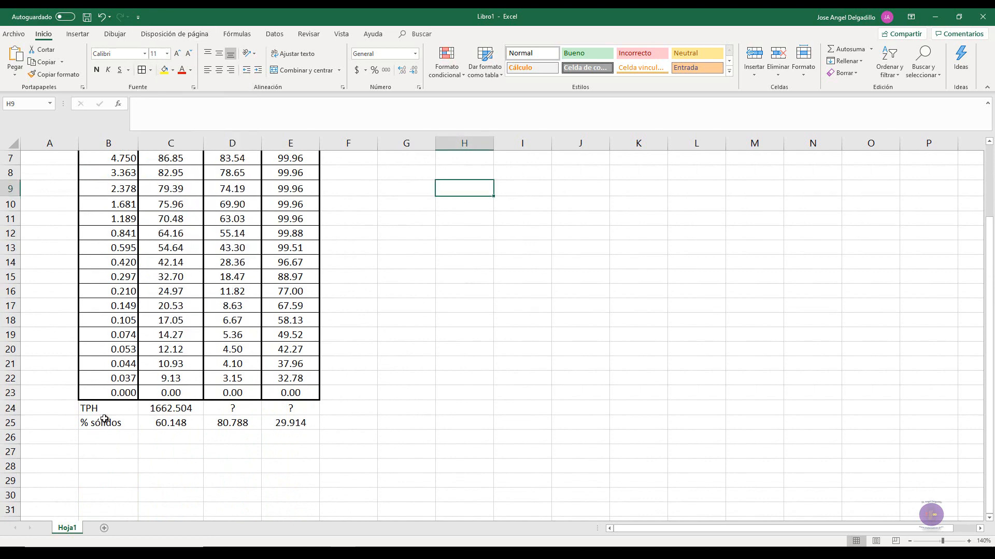
left_click(496, 277)
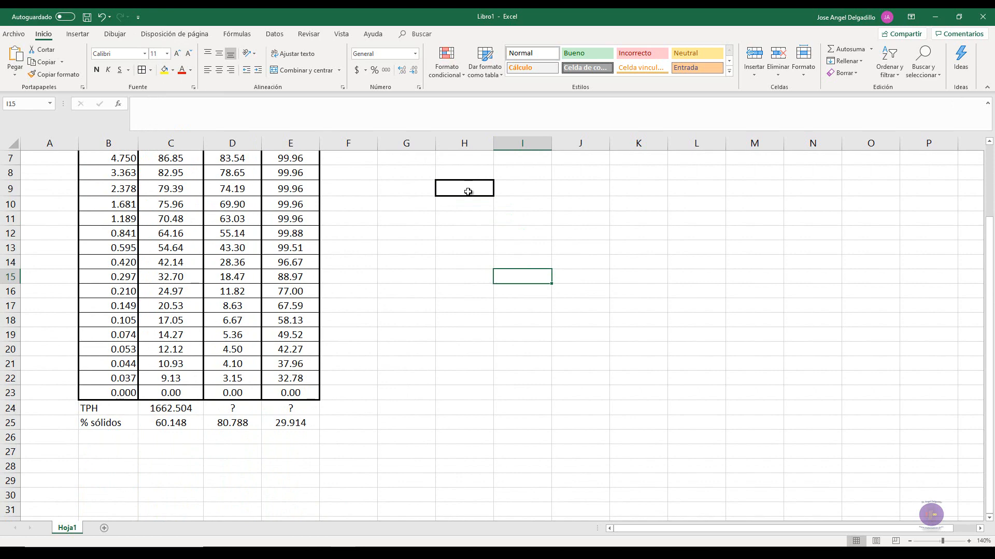
left_click(87, 17)
left_click(658, 356)
left_click(104, 18)
key("ctrl+z")
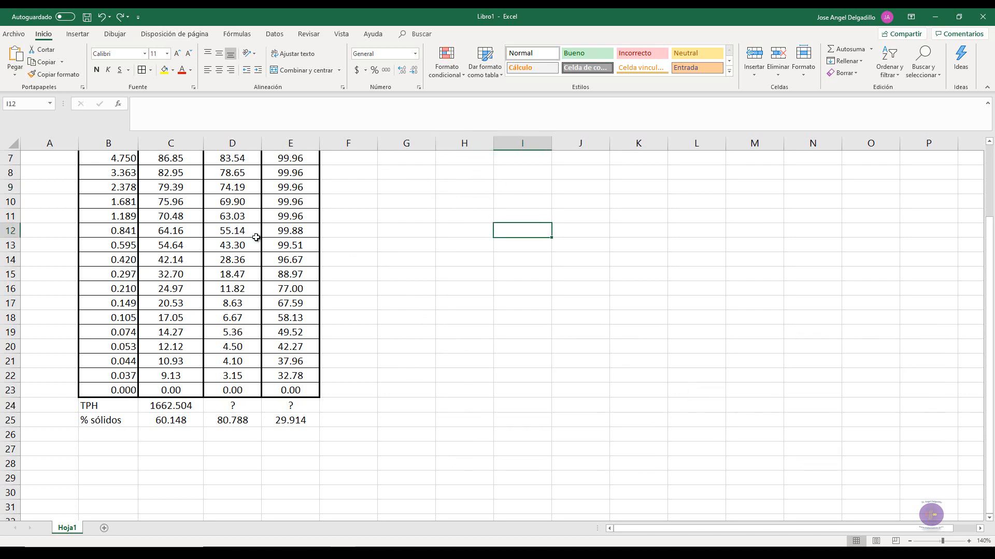
- Repeat the all-borders formatting on the TPH and % sólidos rows, B24:E25
left_click_drag(120, 407, 305, 419)
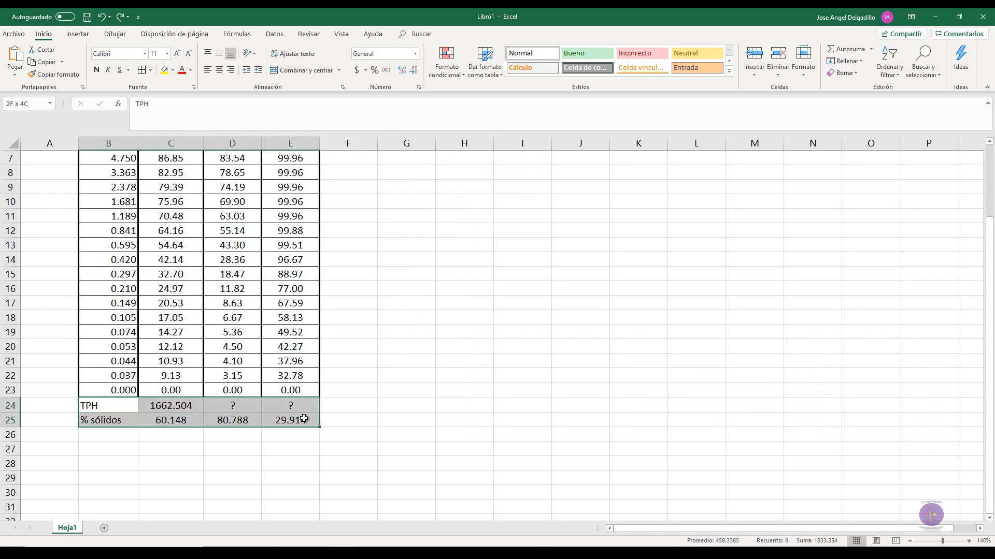
key("ctrl+y")
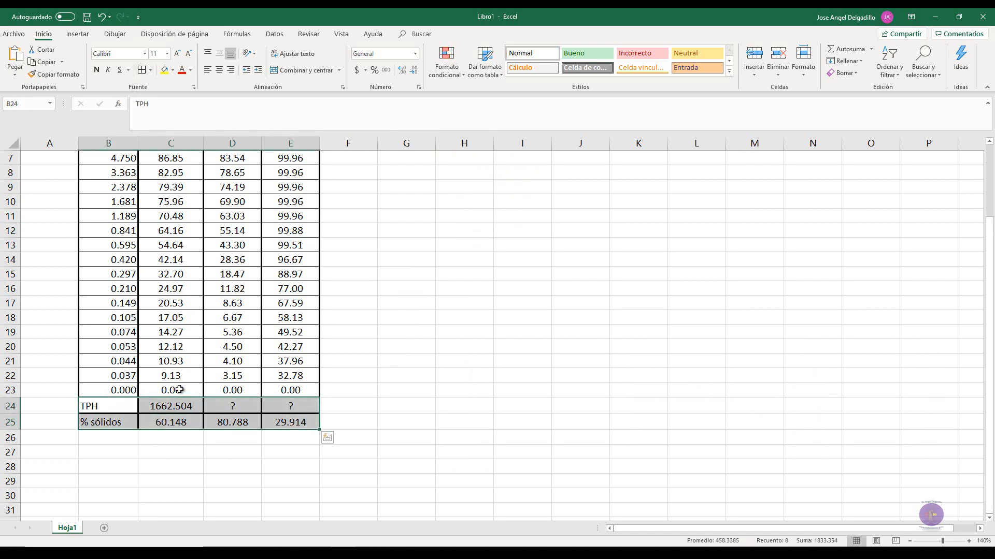
left_click(407, 406)
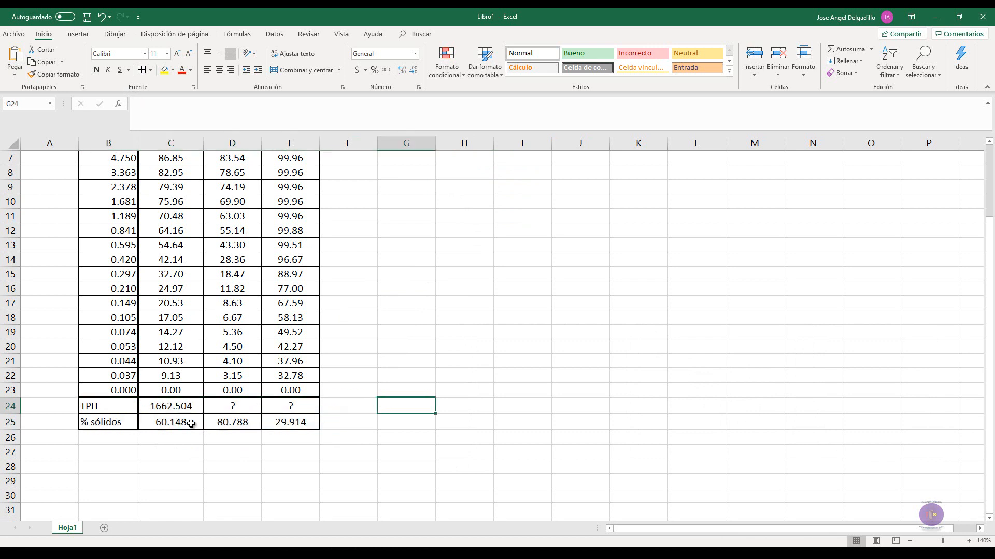
- Restyle the borders of B24:E25 with a thinner line between the inner cells
left_click_drag(126, 408, 269, 424)
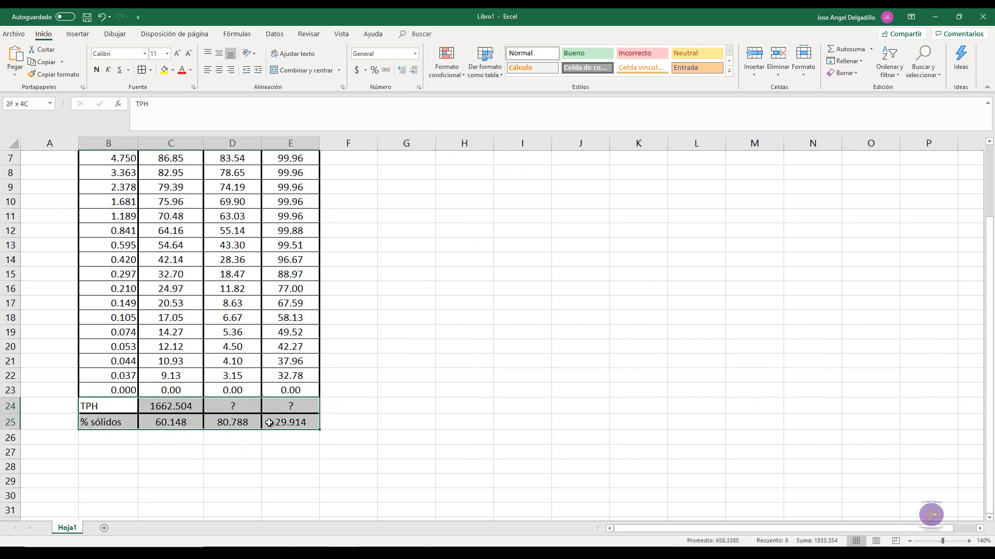
left_click(150, 70)
mouse_move(186, 310)
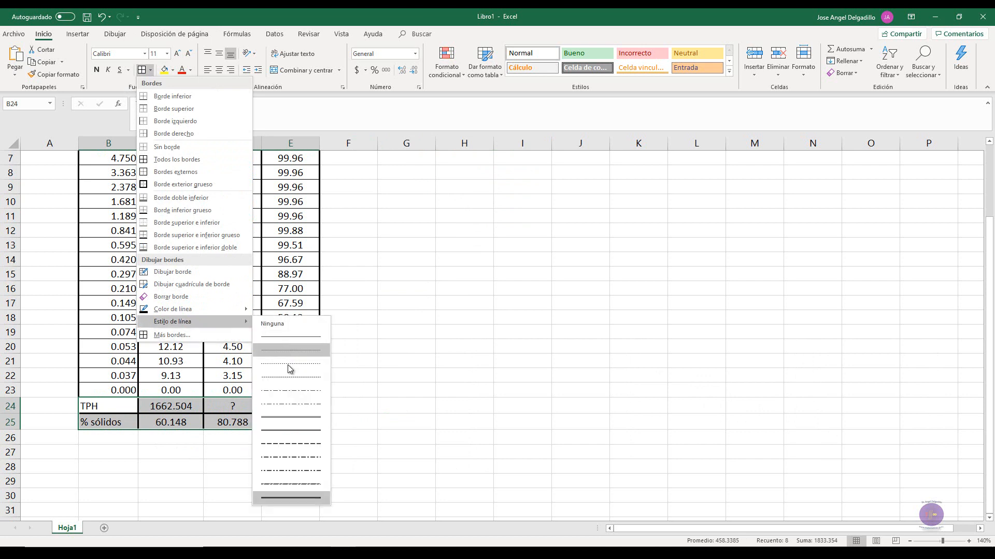
left_click(301, 441)
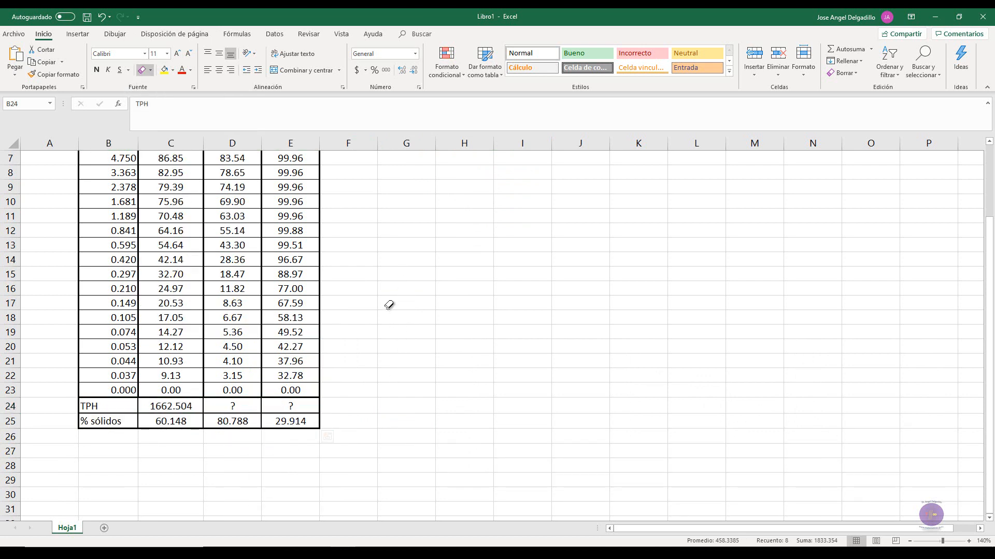
- Turn off the Erase Border (Borrar borde) tool and return to normal cell selection
scroll(388, 306, "up", 2)
scroll(389, 306, "down", 4)
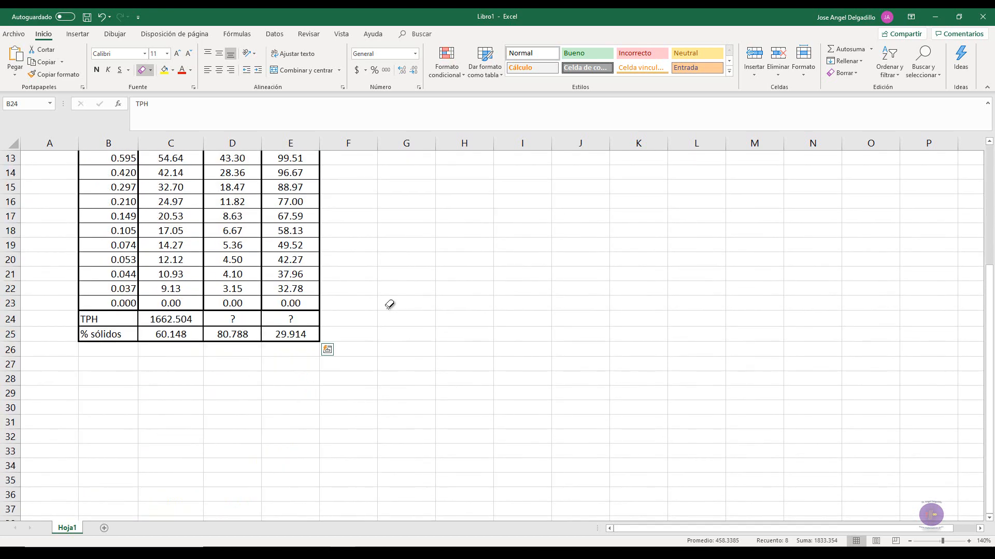
scroll(389, 306, "up", 4)
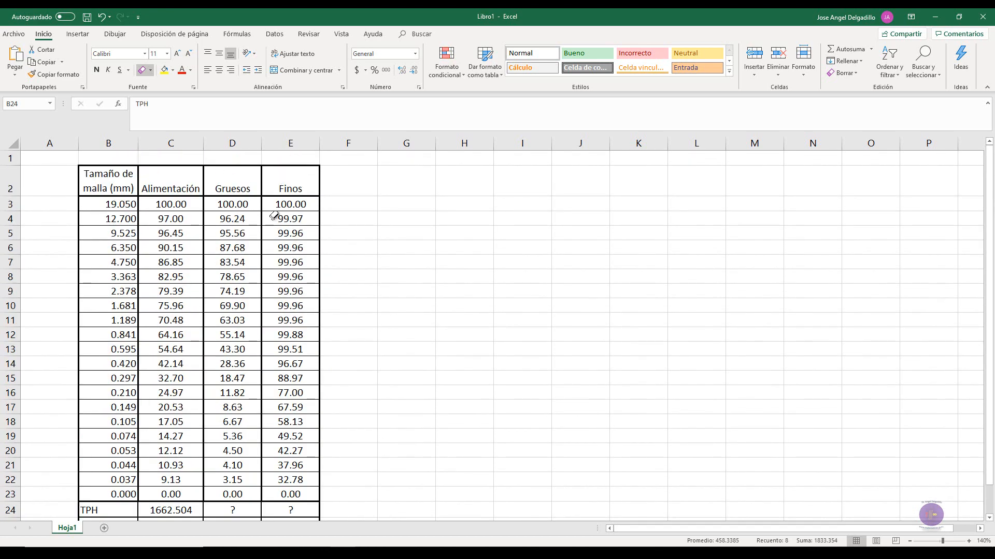
left_click(150, 70)
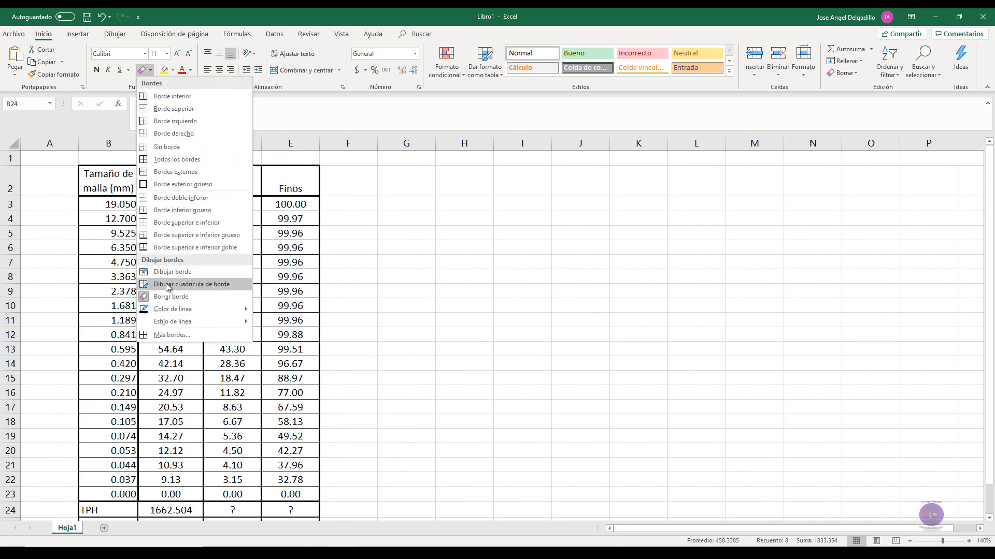
left_click(179, 296)
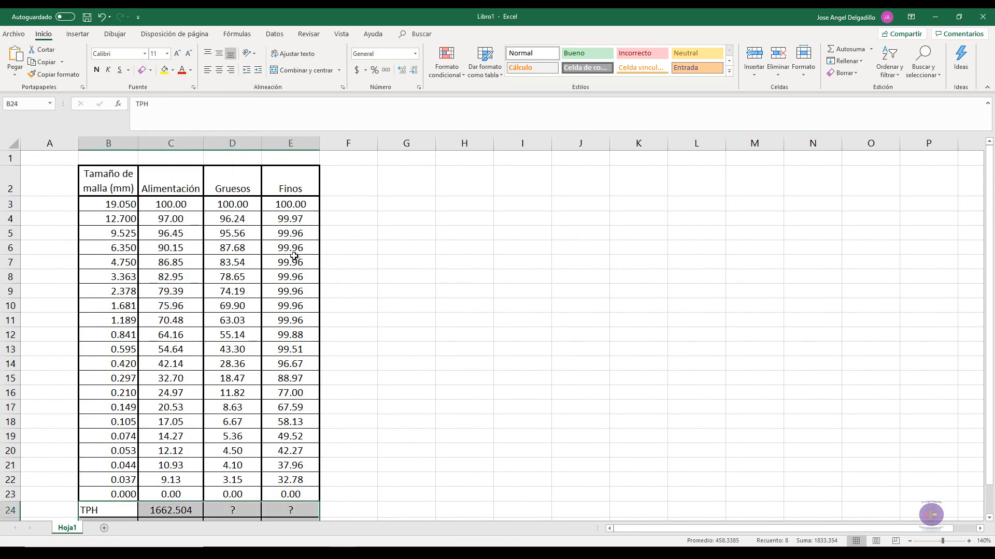
left_click(406, 234)
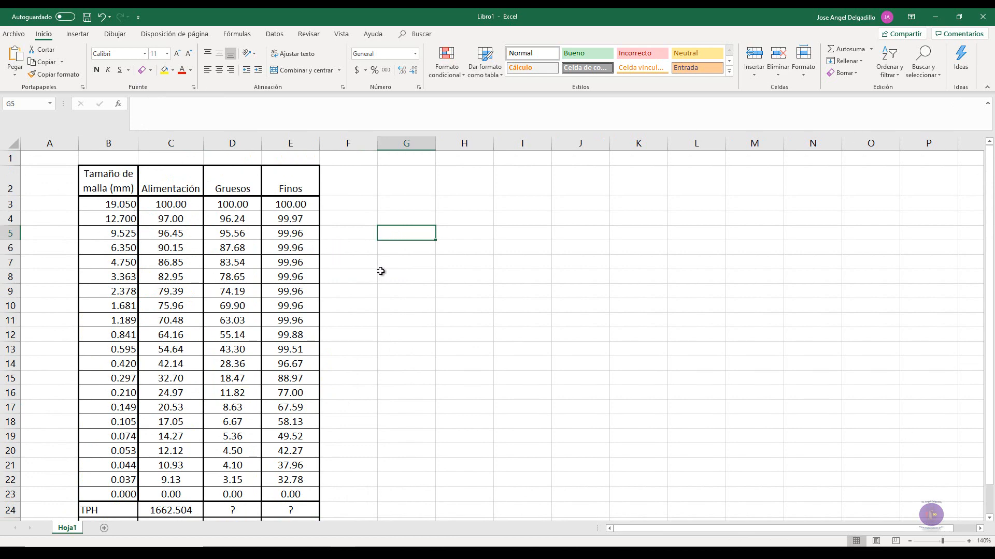
scroll(380, 271, "down", 1)
scroll(381, 271, "up", 1)
left_click_drag(406, 158, 760, 411)
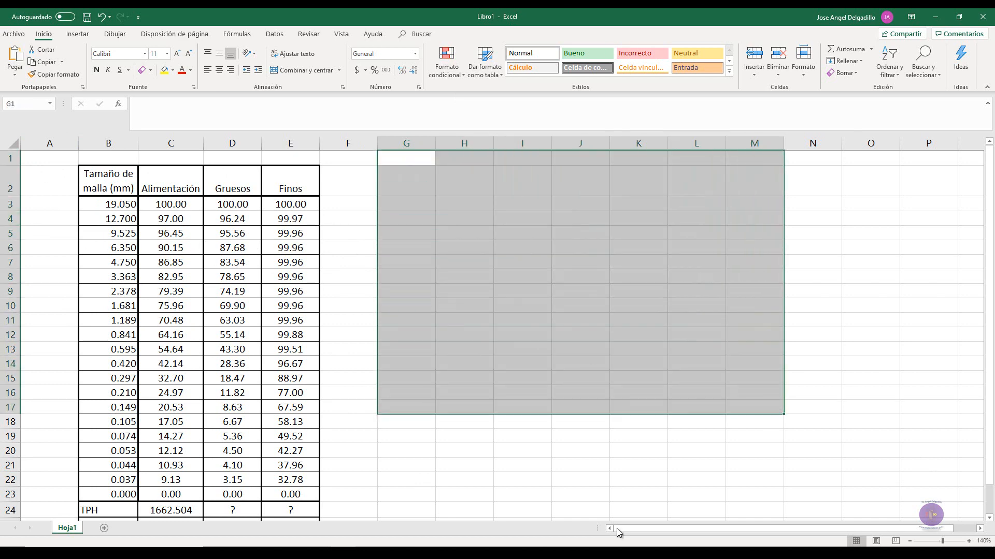
left_click(46, 174)
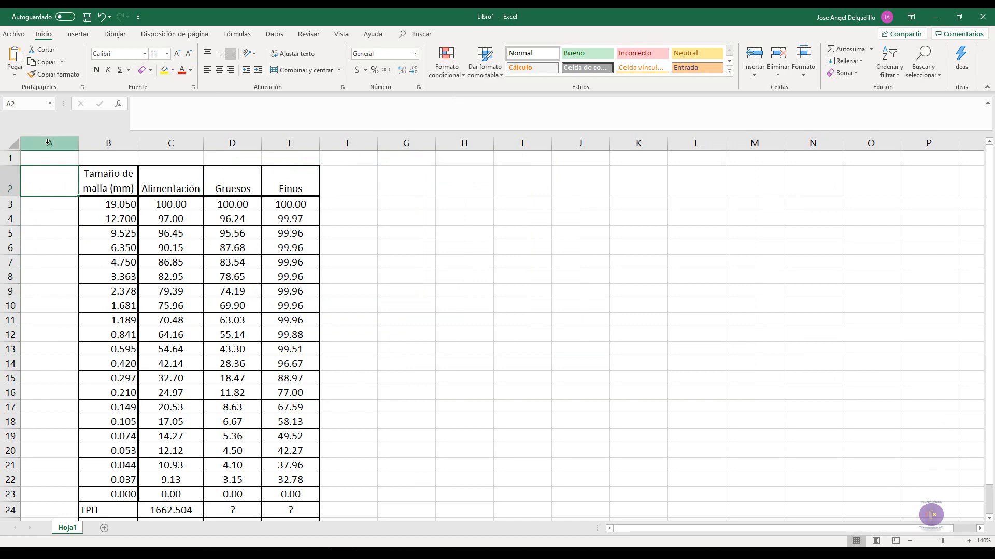
- Fill the whole worksheet with a light blue theme colour, after trying green and gold fills
left_click(14, 145)
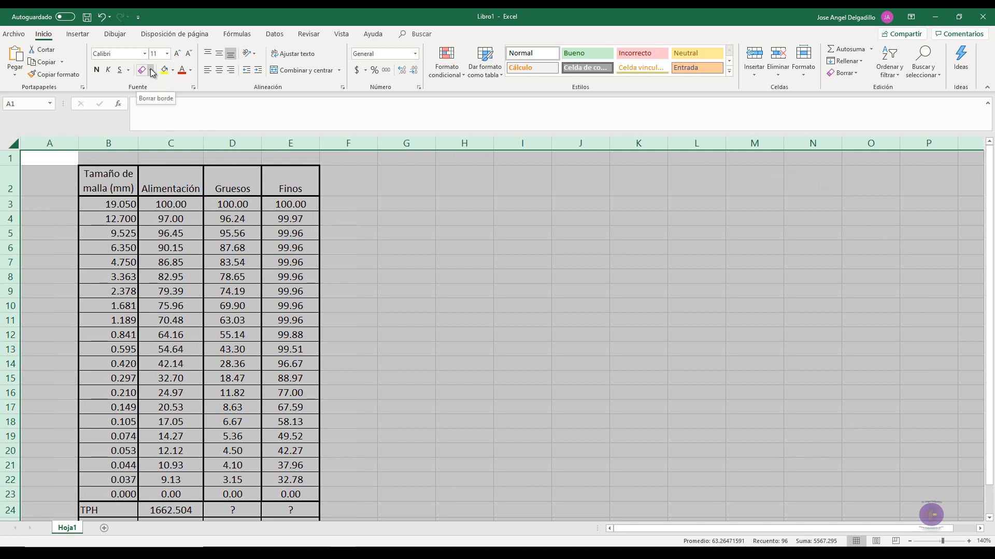
left_click(173, 71)
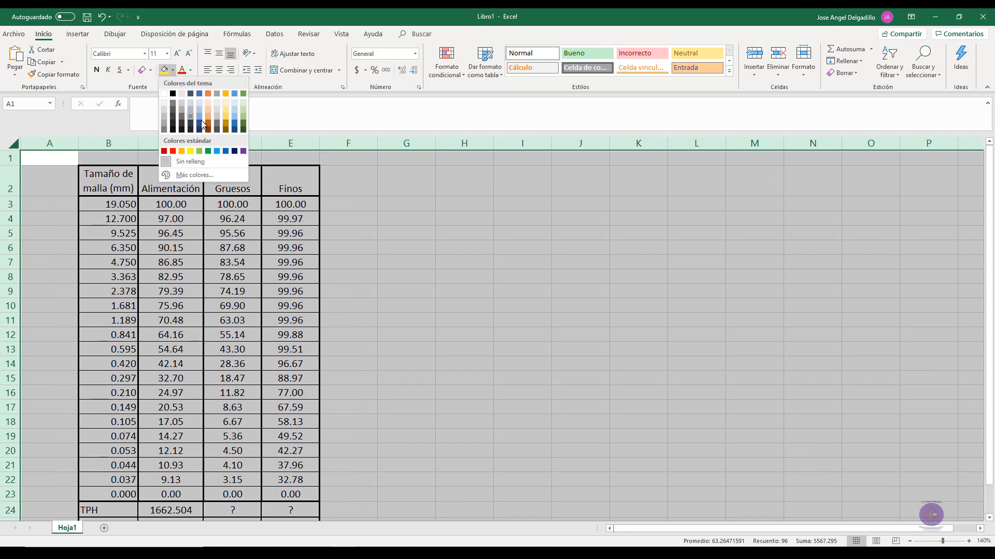
left_click(244, 116)
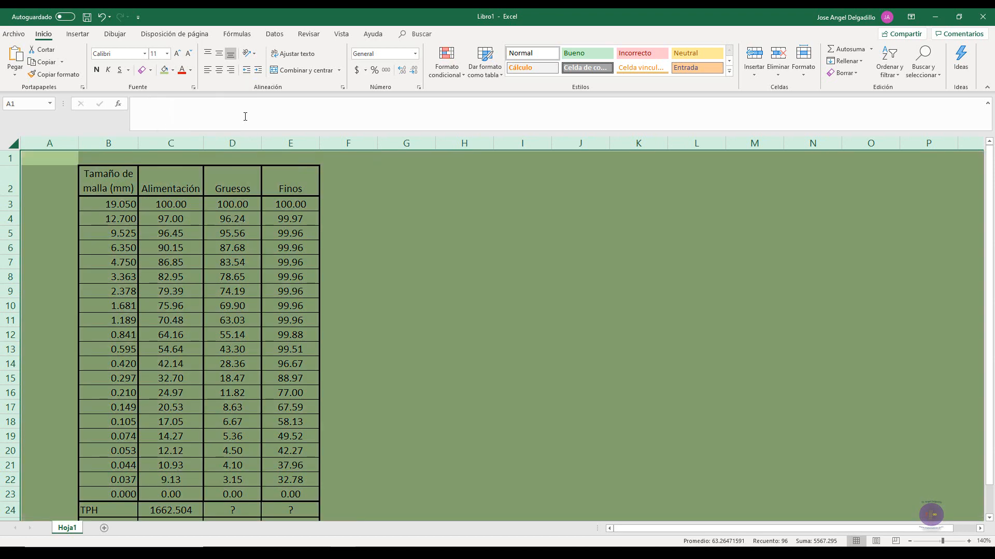
left_click(173, 70)
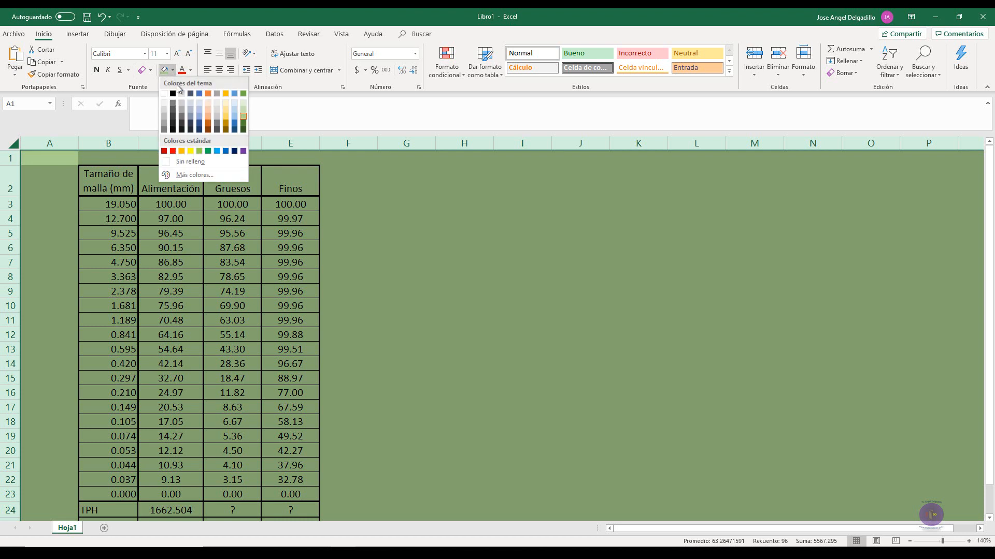
left_click(229, 117)
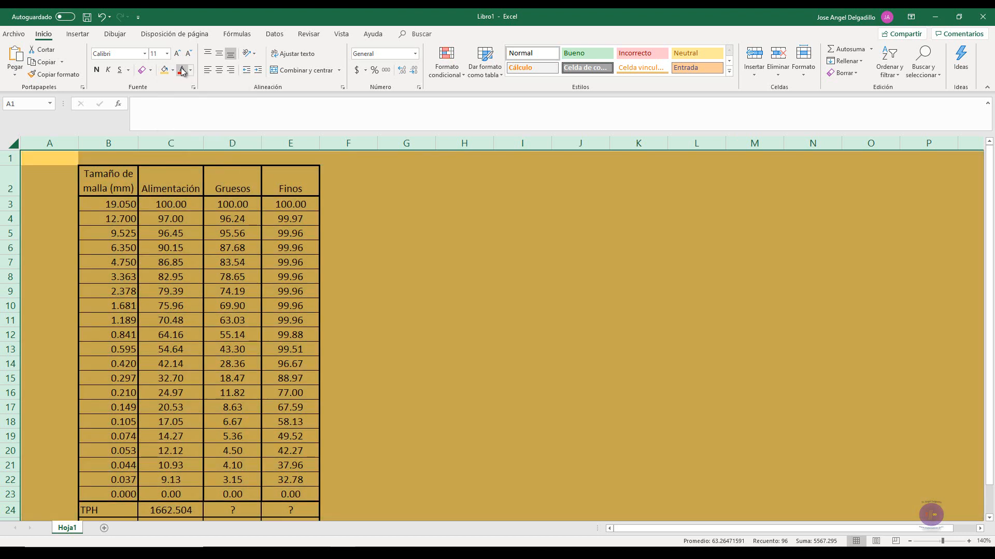
left_click(173, 71)
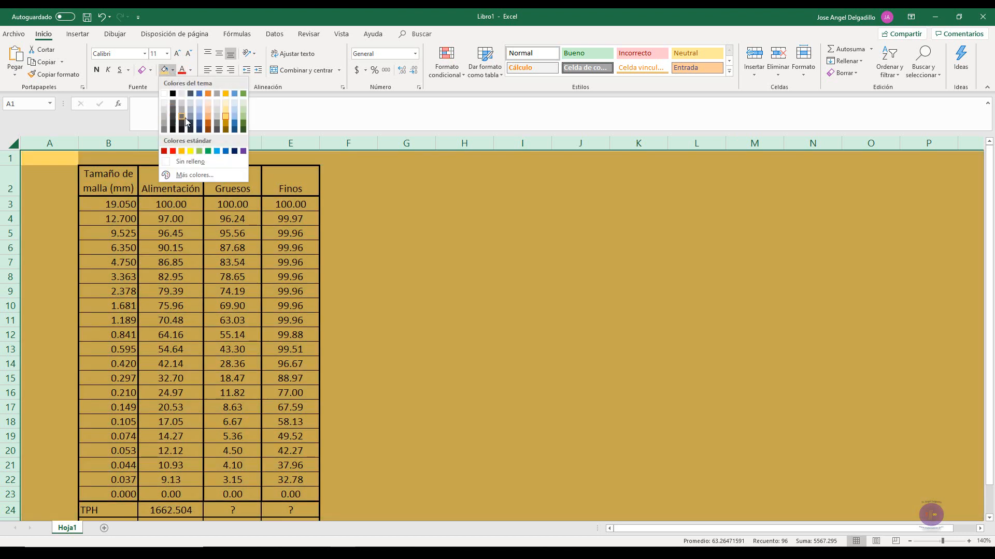
left_click(199, 109)
left_click(406, 276)
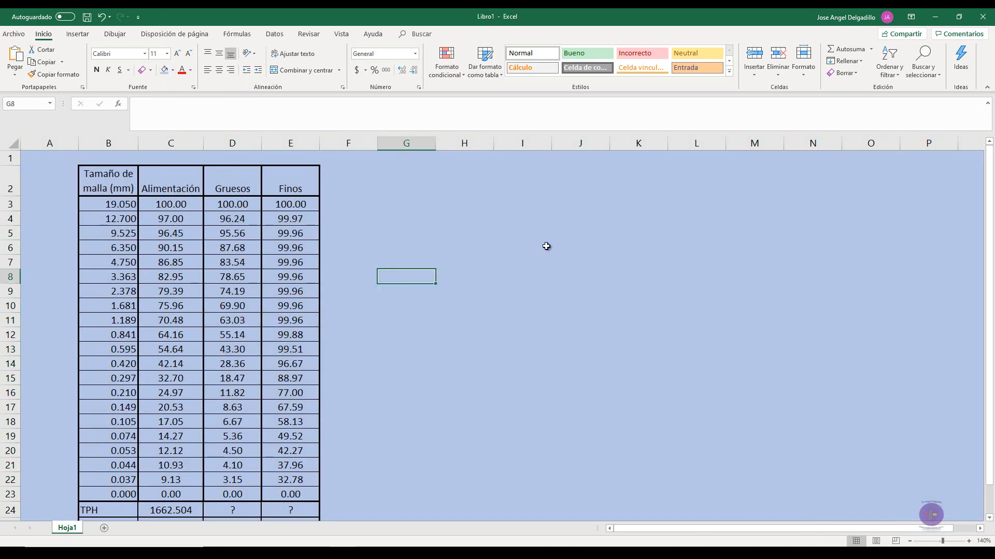
scroll(518, 378, "down", 5)
scroll(532, 375, "up", 5)
- Fill the table's header cells B2:E2 with a light gold theme colour
left_click_drag(118, 185, 303, 183)
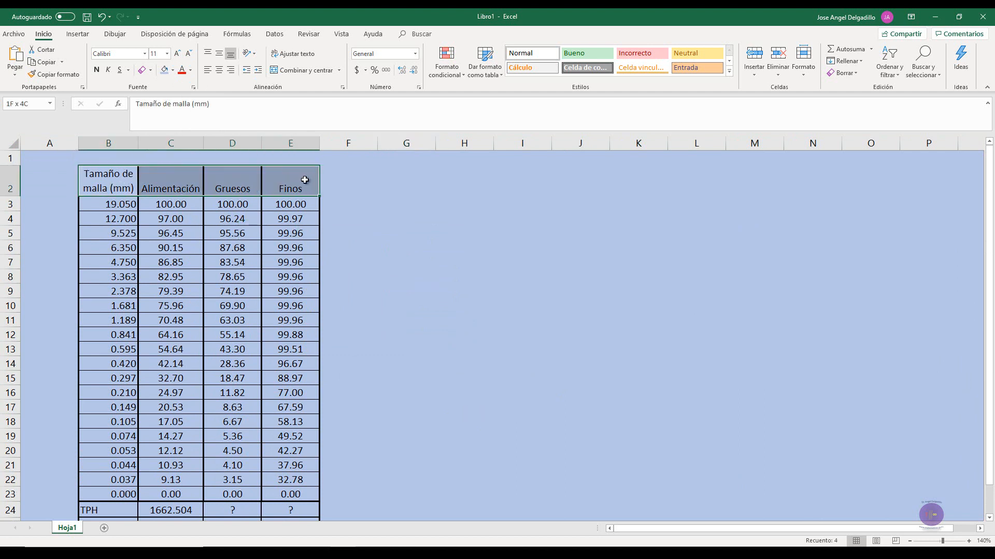
left_click(173, 71)
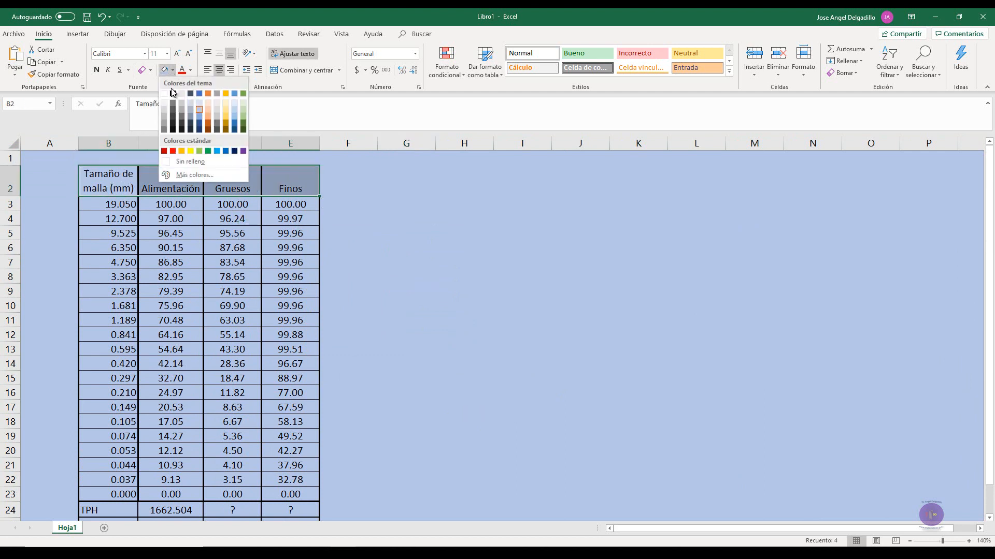
left_click(227, 114)
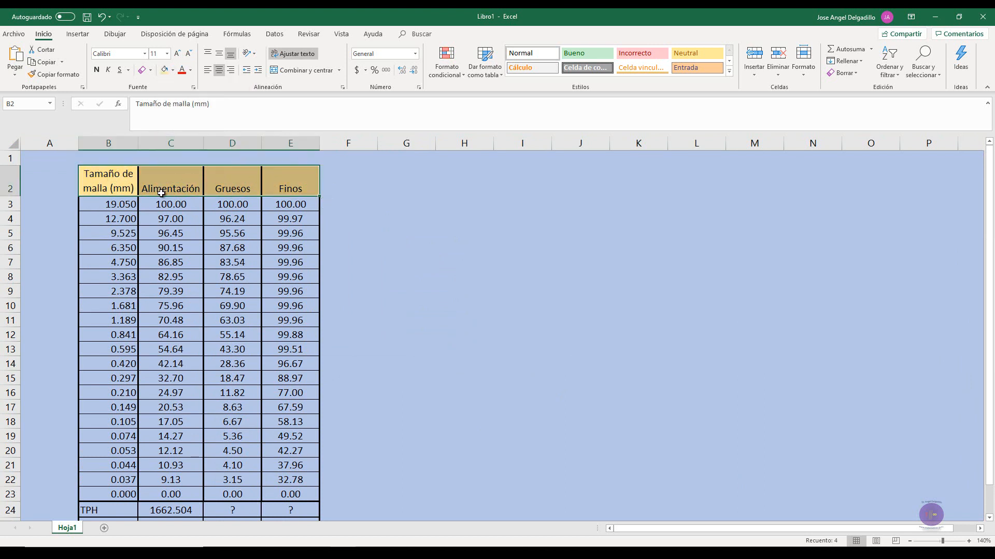
left_click(507, 213)
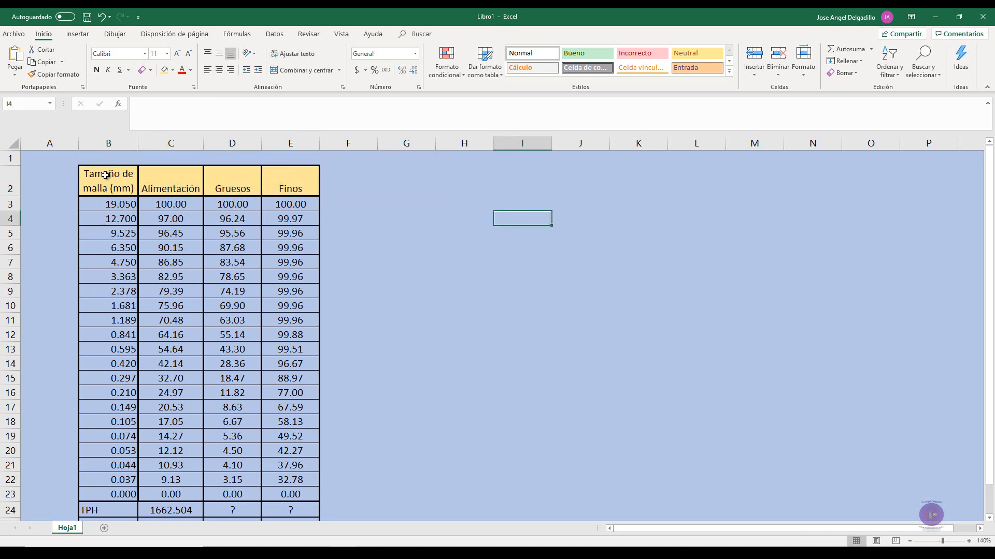
- Change the font colour of the header cells B2:E2 to red
left_click_drag(108, 189, 288, 186)
left_click(180, 70)
left_click(468, 261)
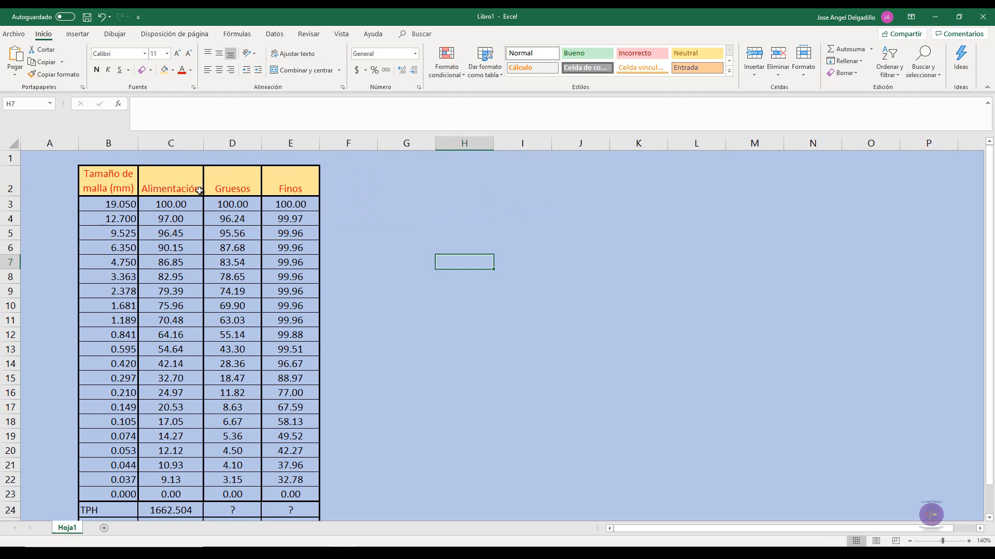
- Set the vertical text alignment of the headers Alimentación, Gruesos and Finos (C2:E2) to Superior in Format Cells
left_click(165, 185)
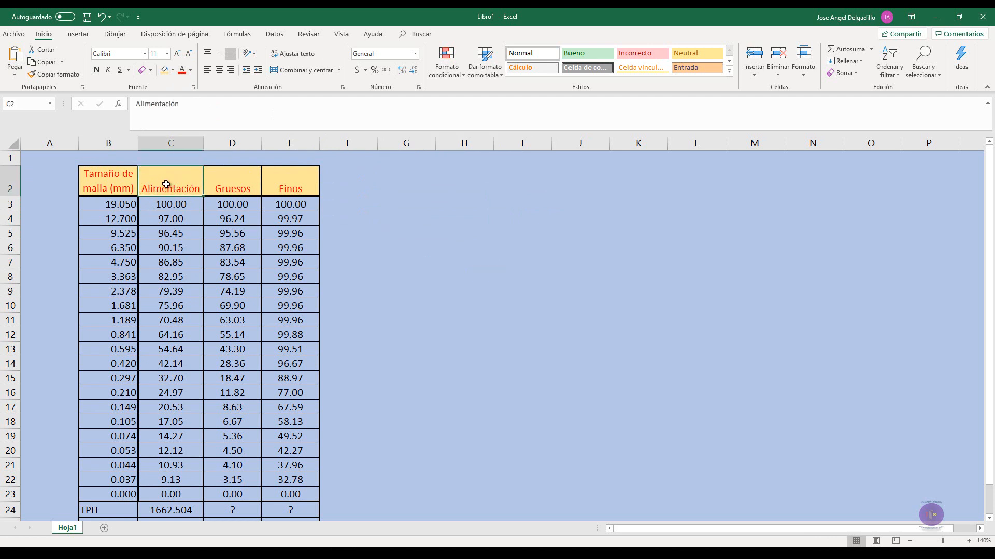
left_click_drag(165, 185, 281, 182)
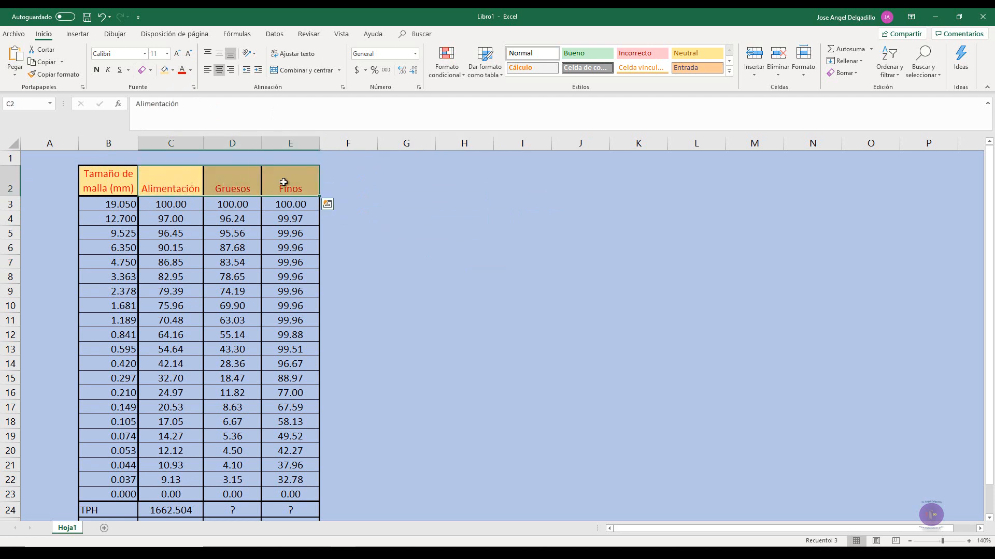
right_click(301, 185)
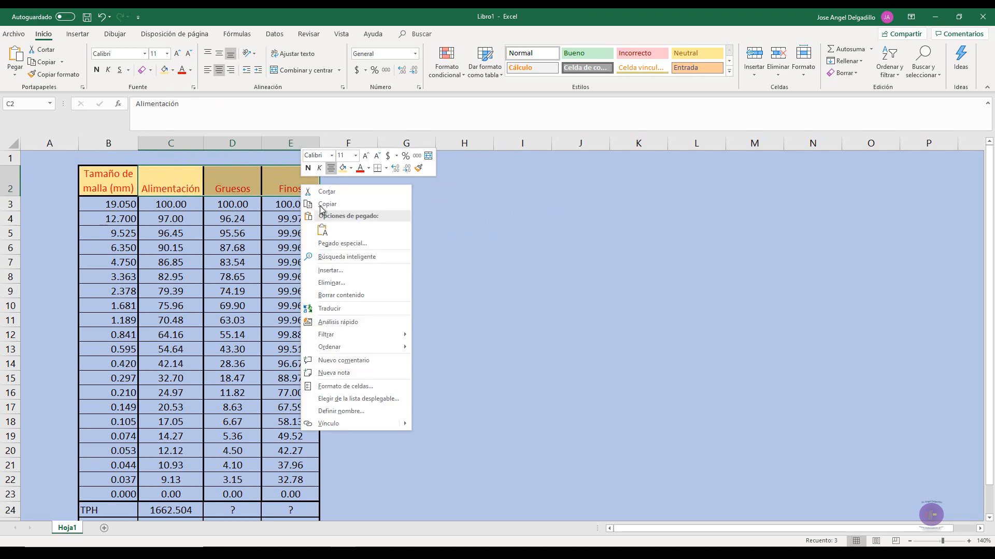
left_click(345, 387)
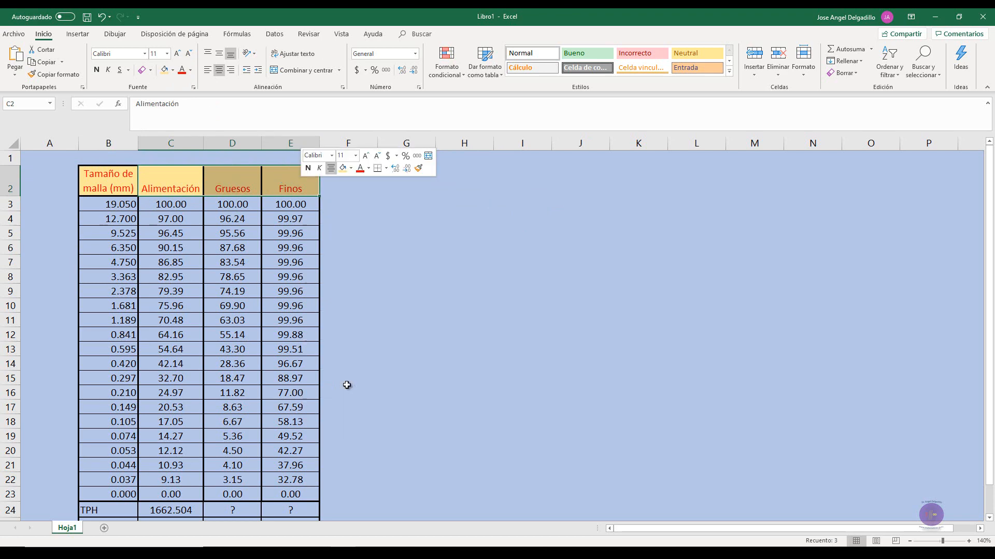
left_click_drag(313, 258, 447, 199)
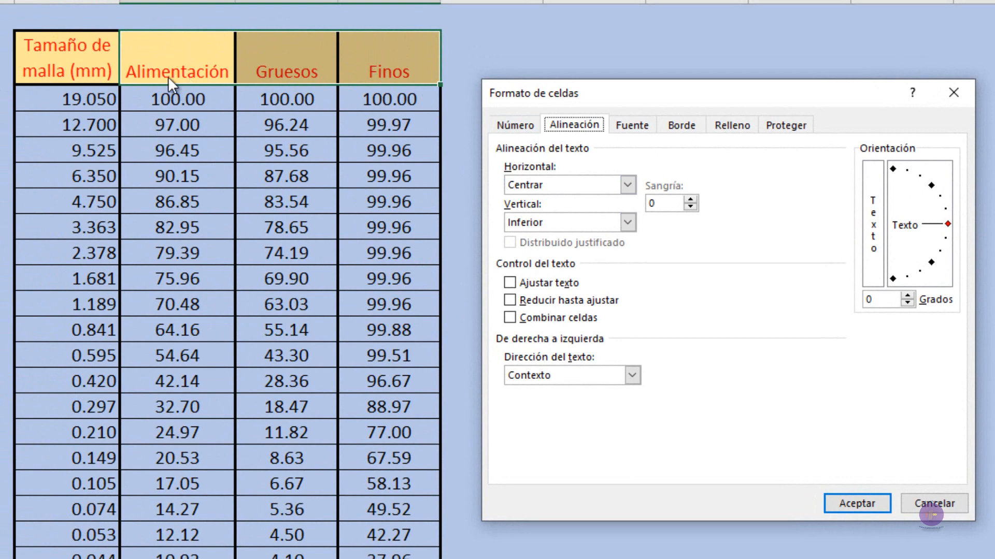
left_click(626, 223)
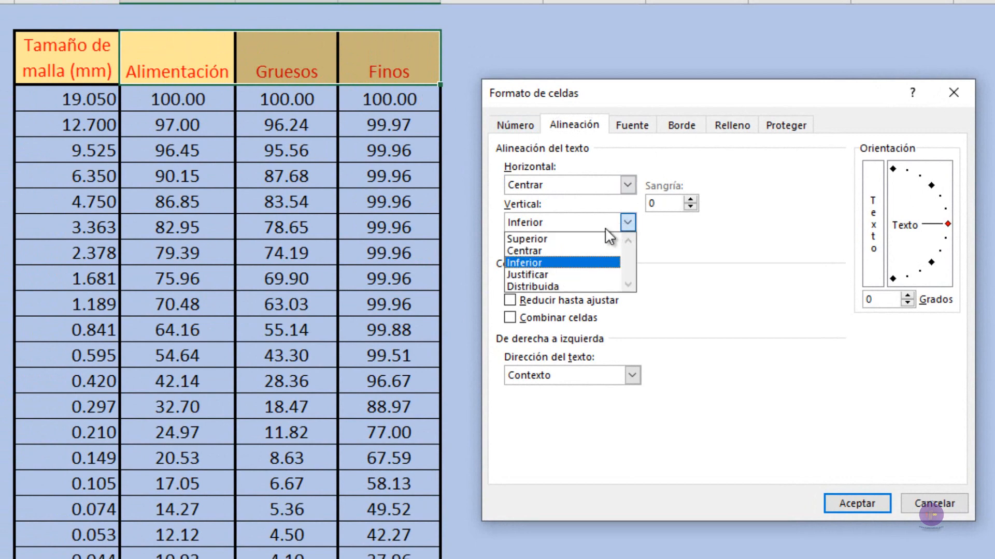
left_click(545, 238)
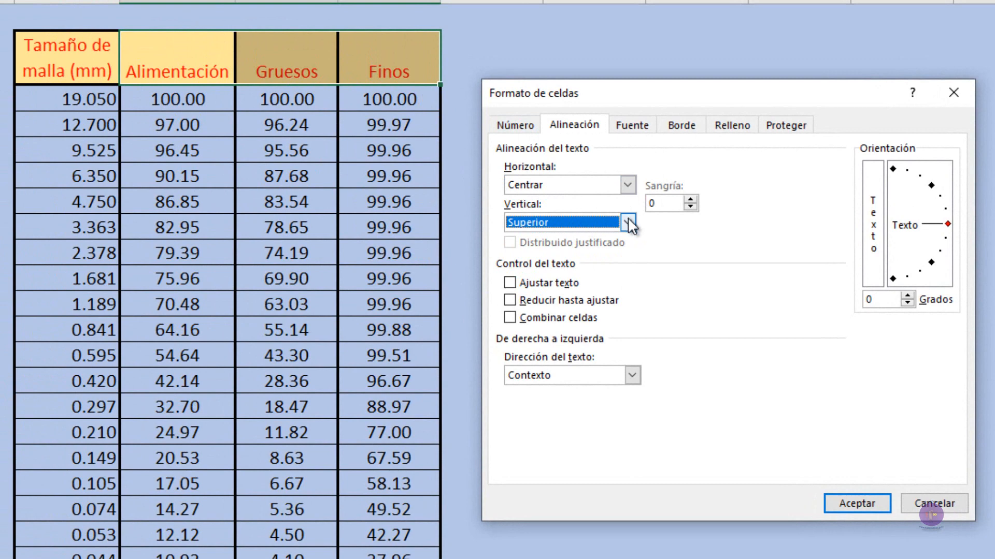
left_click(628, 224)
left_click(556, 252)
left_click(627, 223)
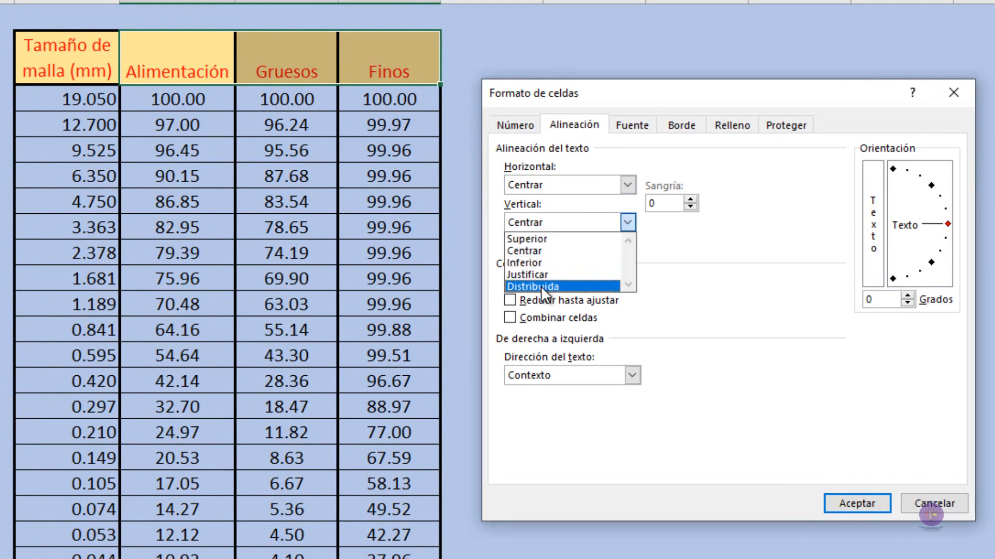
left_click(536, 237)
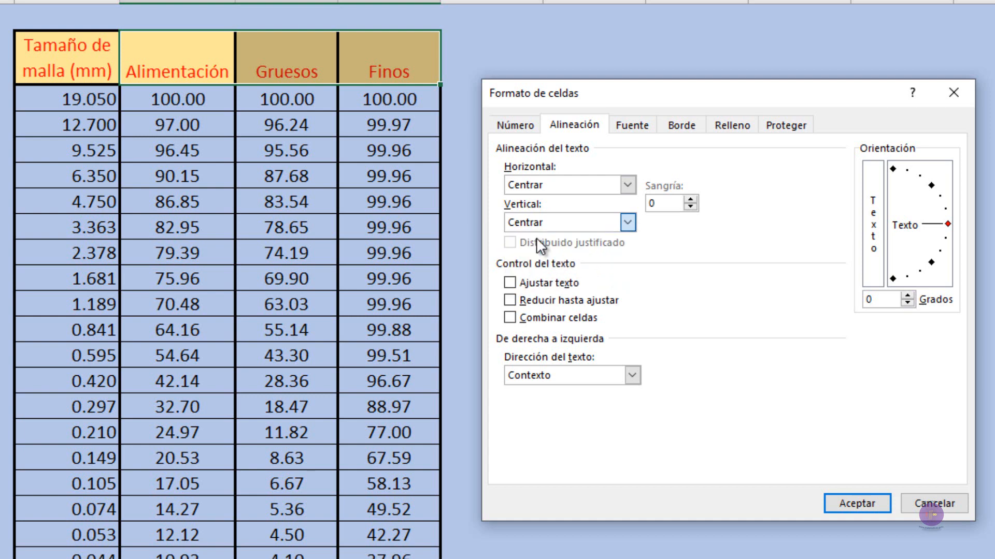
left_click(849, 503)
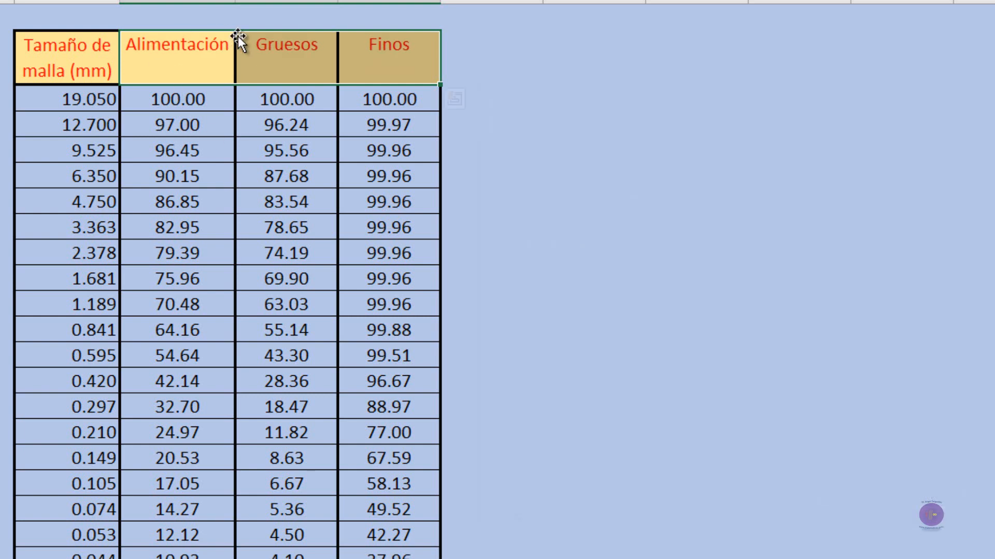
- Set the vertical text alignment of the header cells C2:E2 to Centrar in Format Cells
right_click(283, 74)
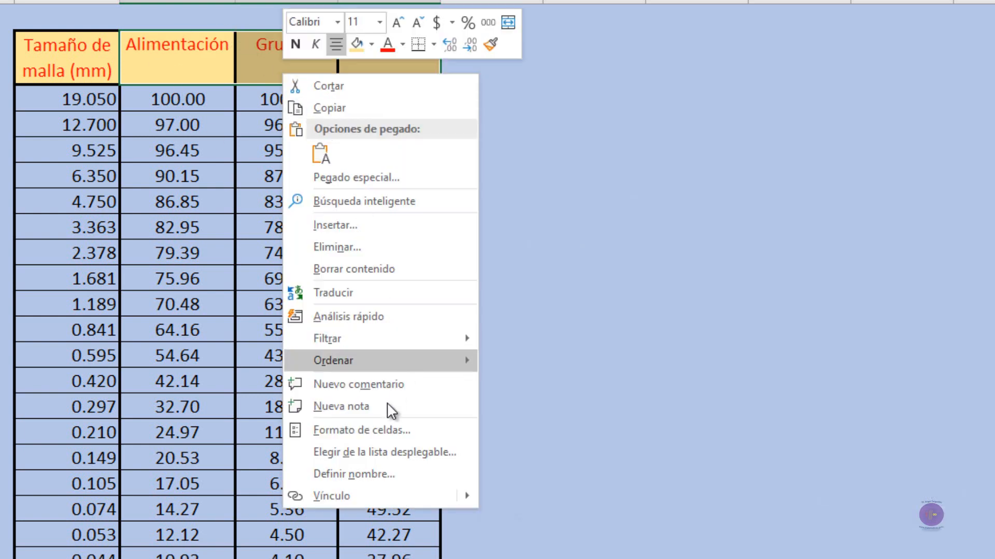
left_click(382, 430)
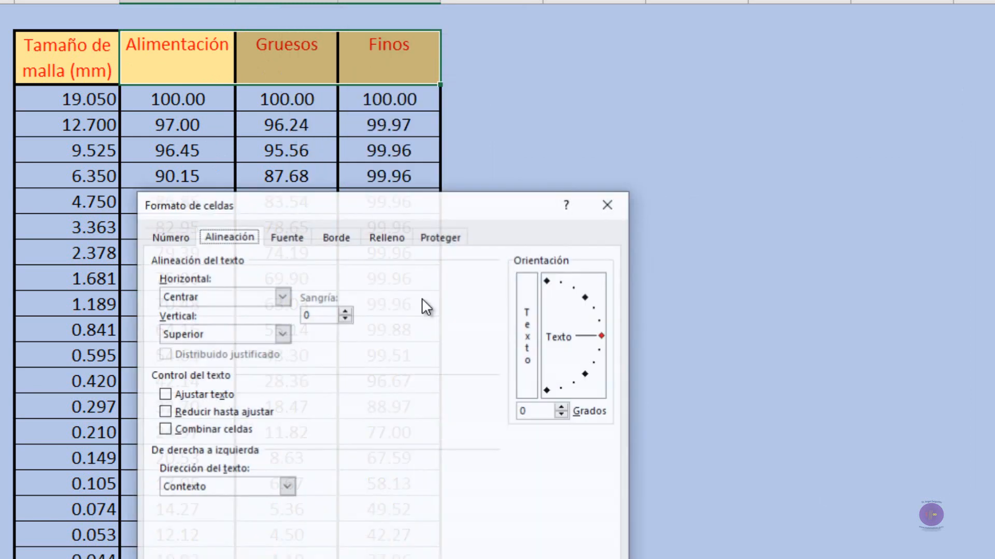
left_click(212, 337)
left_click(198, 362)
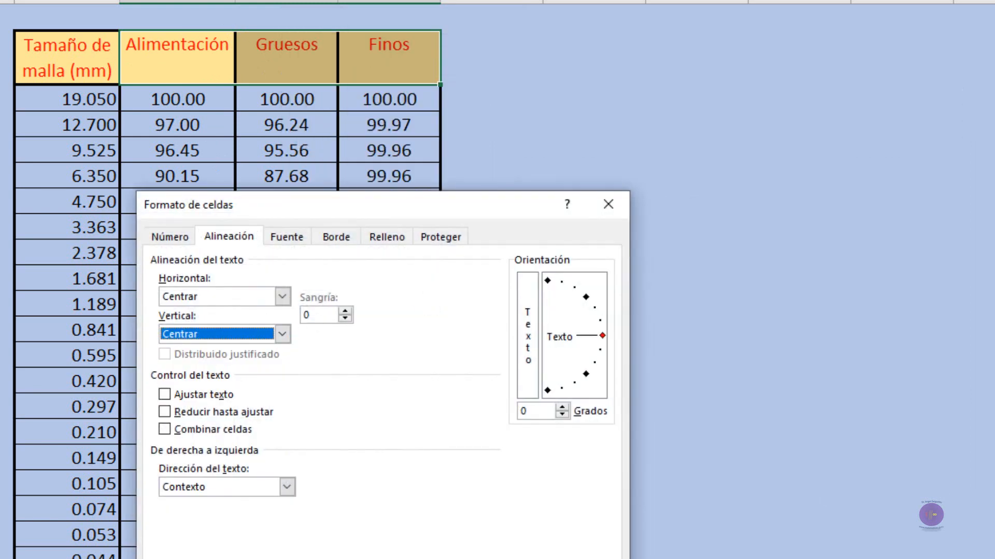
key("Return")
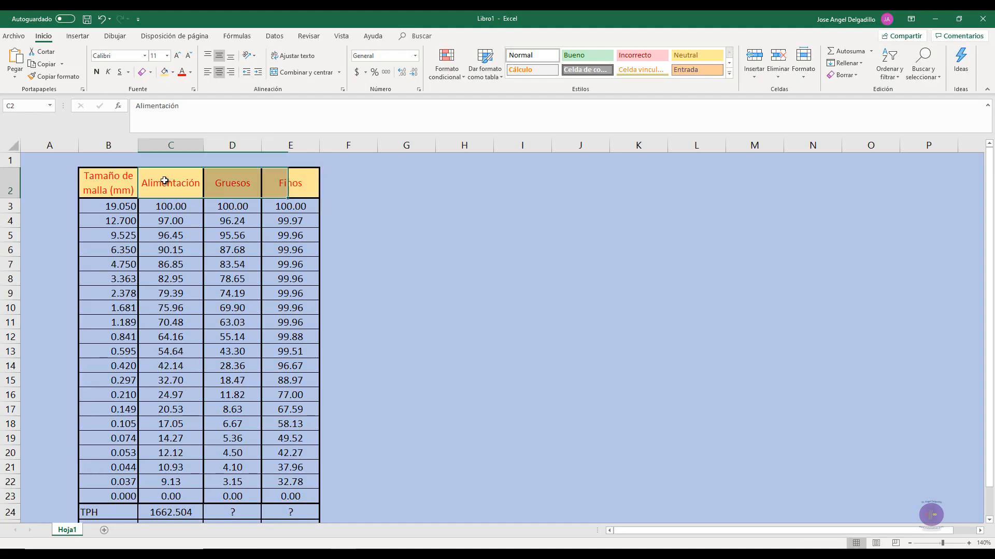
- Change the header in C2 to "Alimentación (%)" and autofit the width of column C to it
left_click(169, 55)
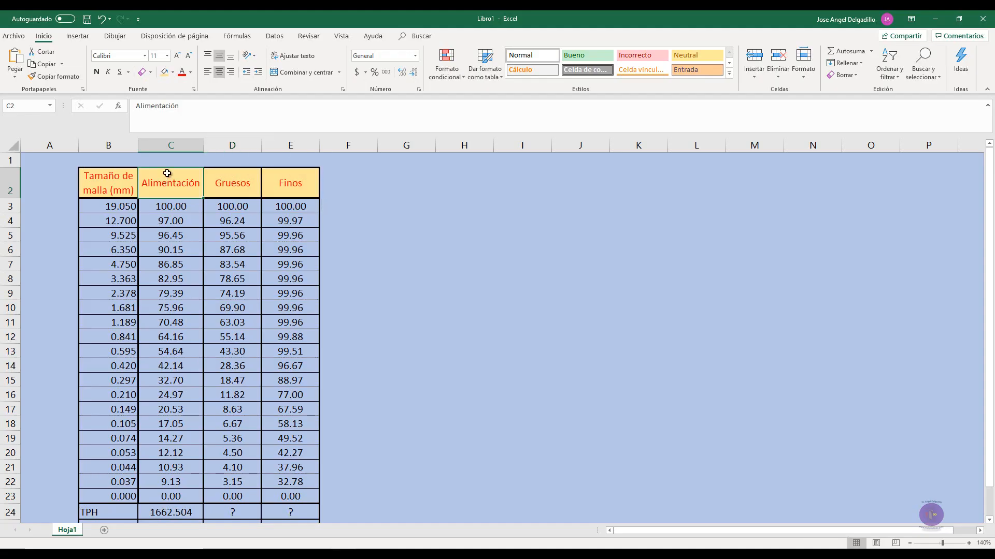
left_click(208, 108)
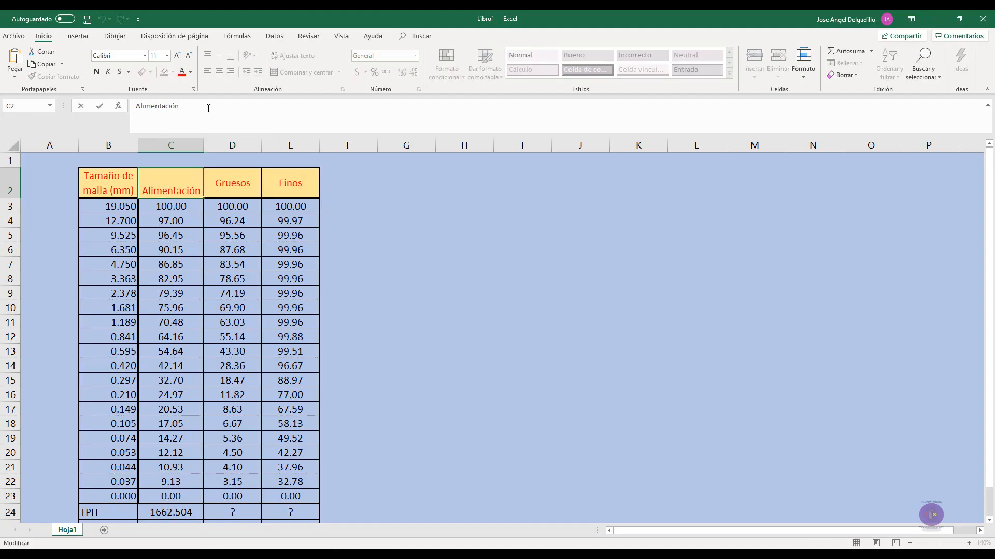
type("(%")
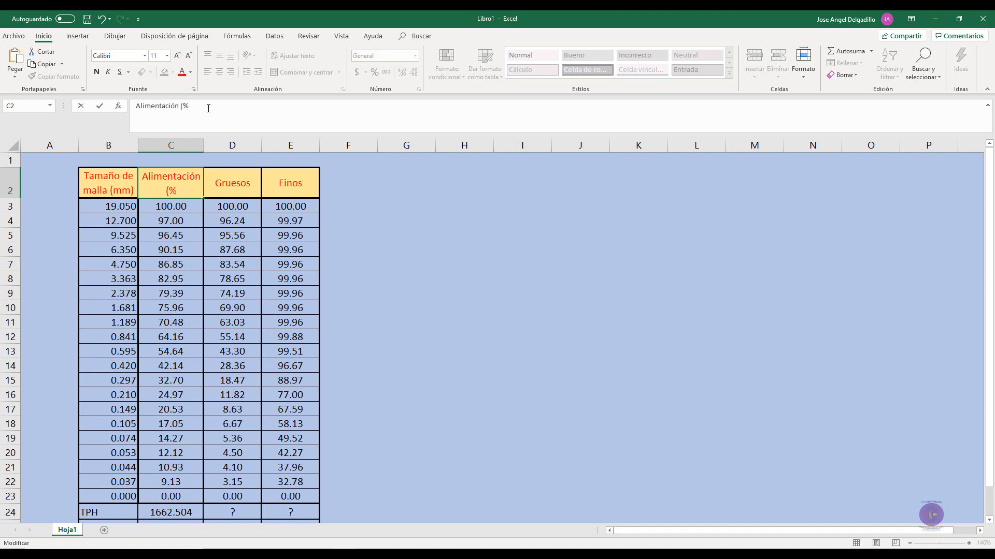
key("Return")
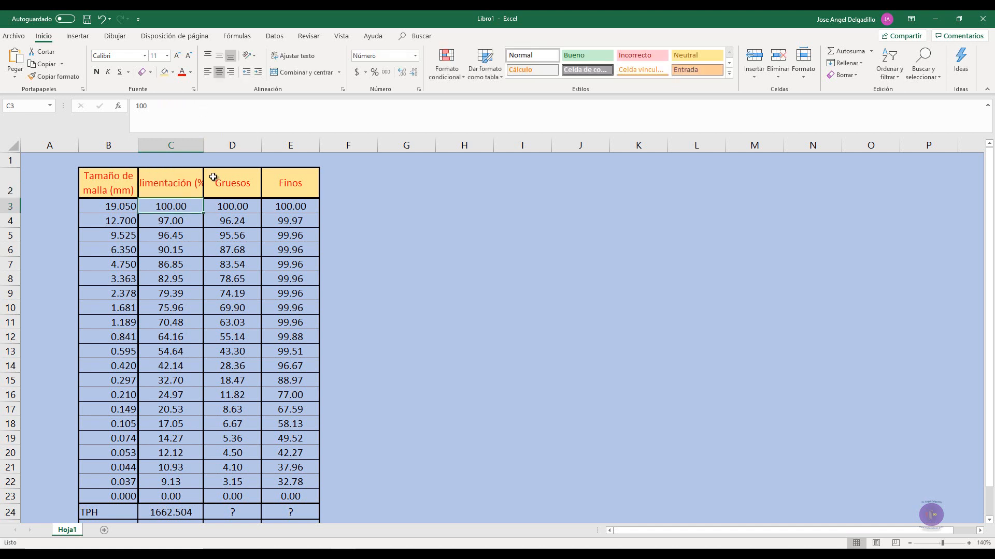
double_click(202, 147)
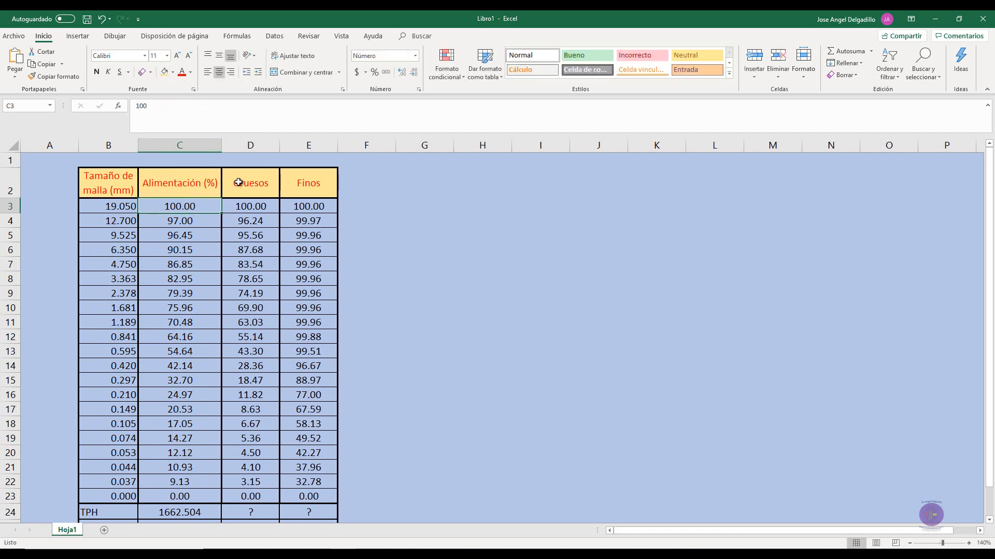
- Change the header in D2 to "Gruesos (%)"
left_click(238, 183)
left_click(167, 108)
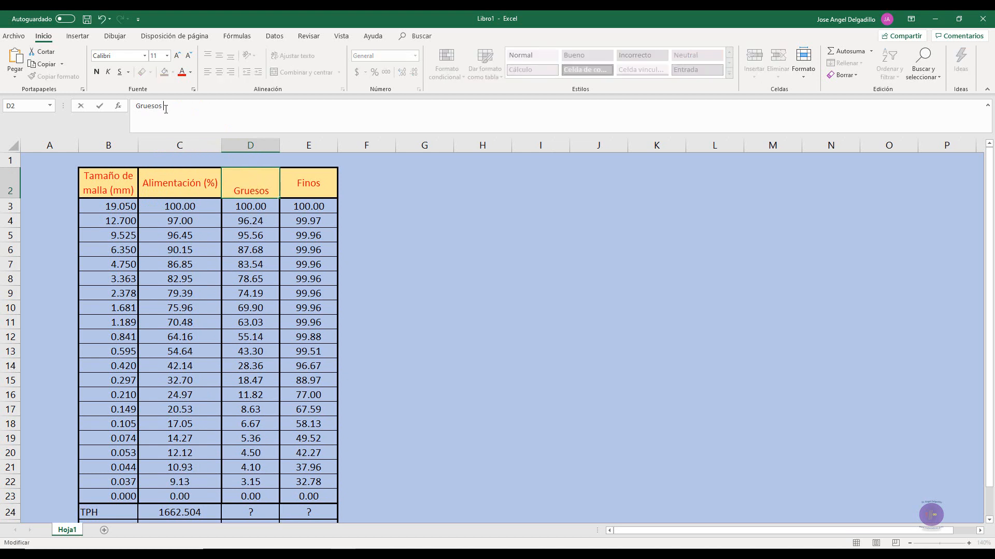
type("(%)")
key("Return")
- Change the header in E2 to "Finos (%)"
left_click(321, 183)
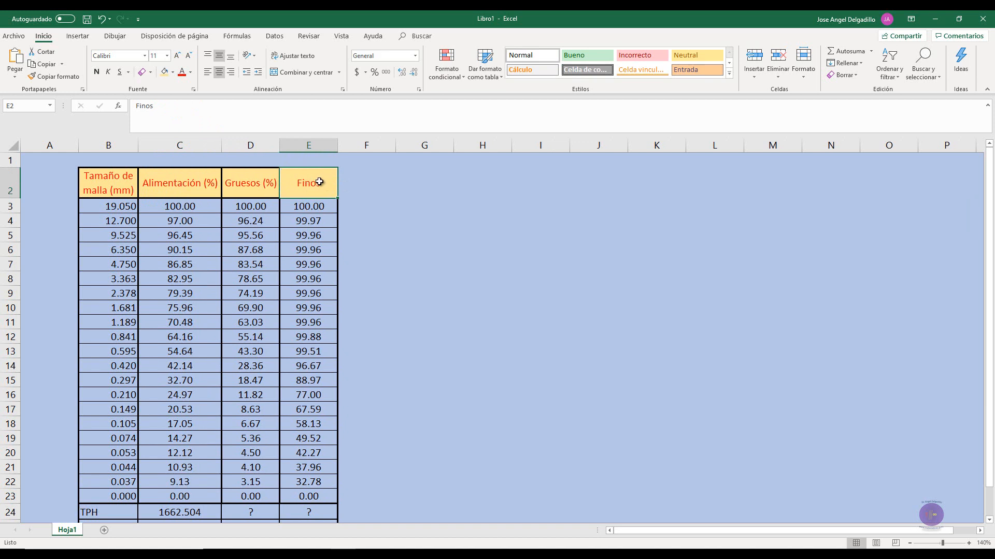
double_click(322, 186)
left_click(360, 184)
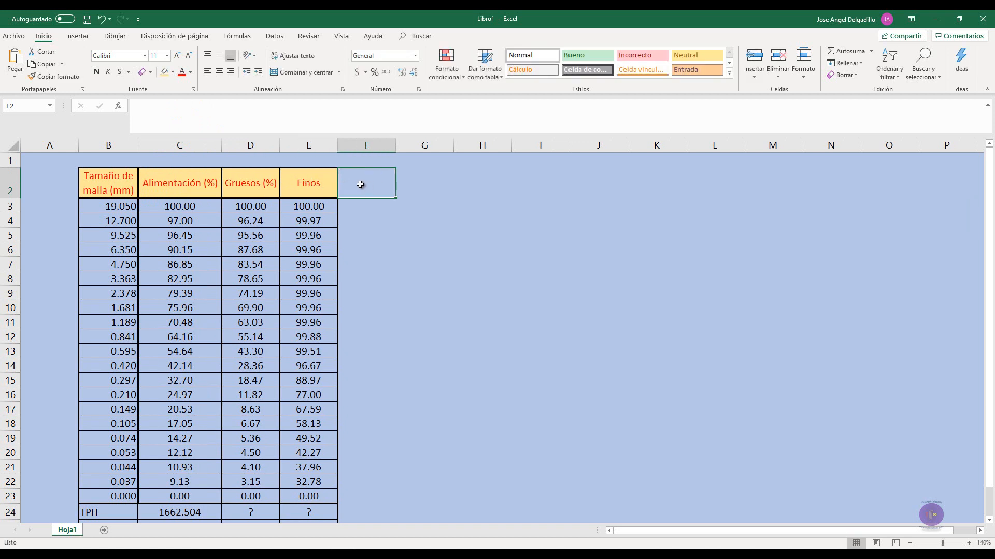
left_click(299, 179)
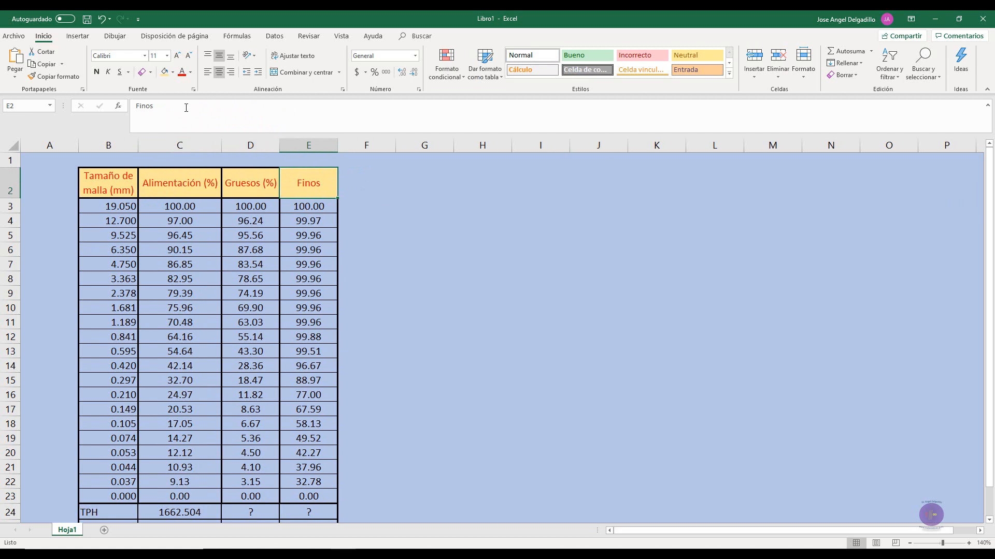
left_click(185, 106)
type("(%")
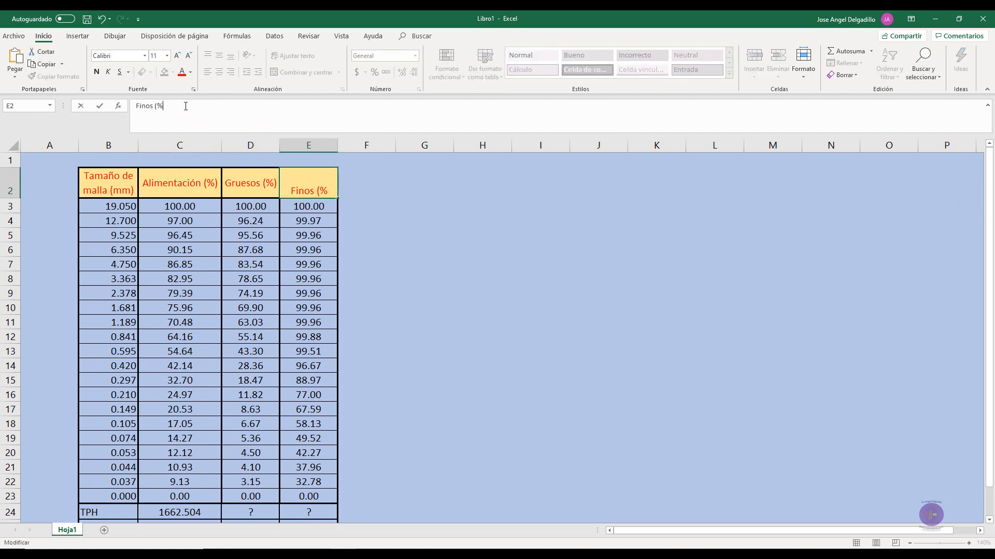
type(")")
key("Return")
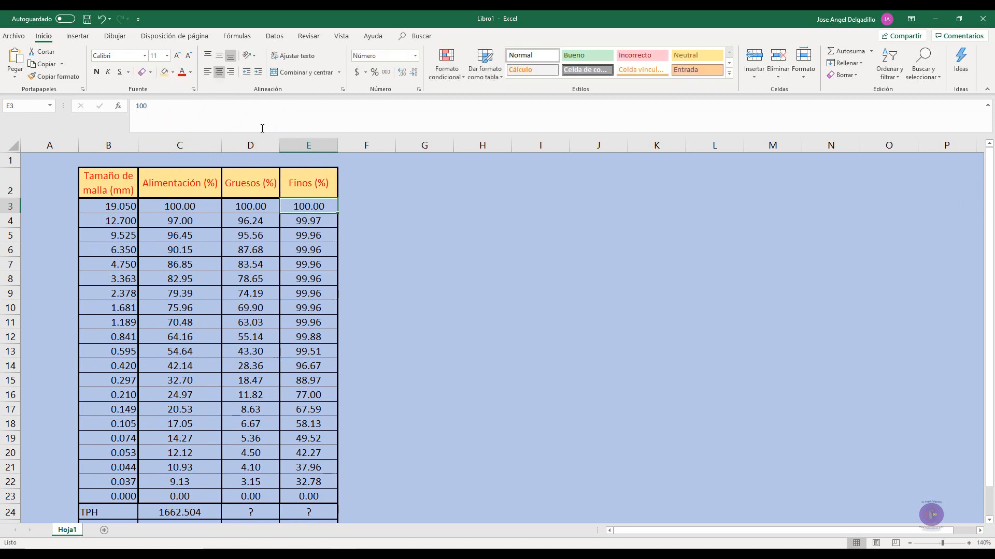
scroll(350, 290, "down", 1)
scroll(351, 295, "up", 1)
left_click_drag(128, 208, 273, 472)
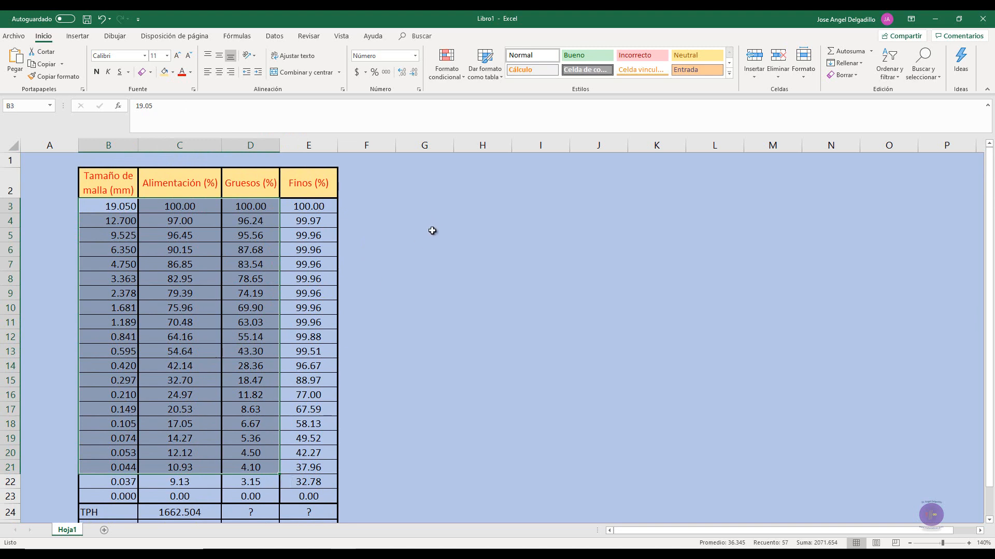
scroll(384, 371, "down", 1)
scroll(394, 357, "up", 1)
scroll(302, 395, "down", 2)
left_click(456, 349)
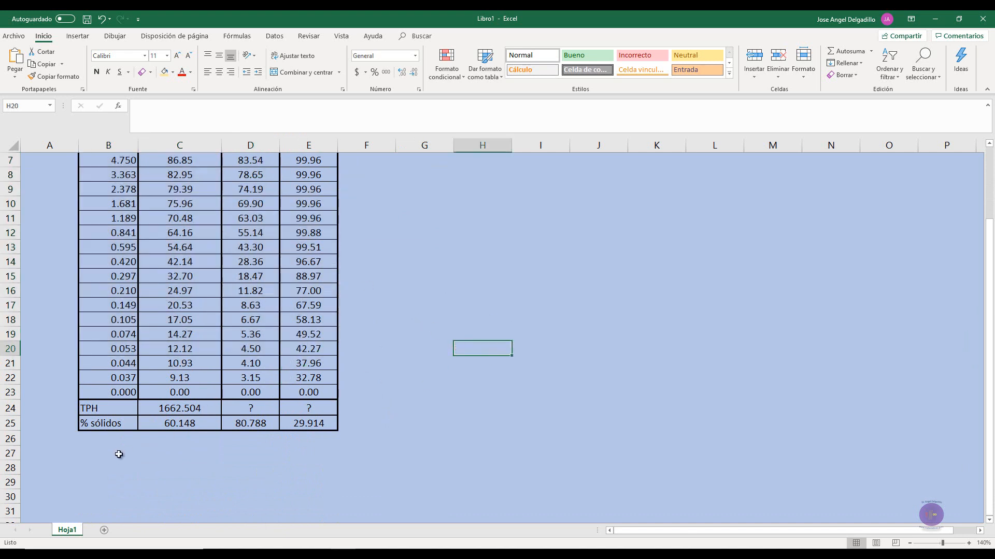
- Fill the label cells TPH and % sólidos (B24:B25) with the same light gold as the headers
left_click_drag(111, 407, 111, 422)
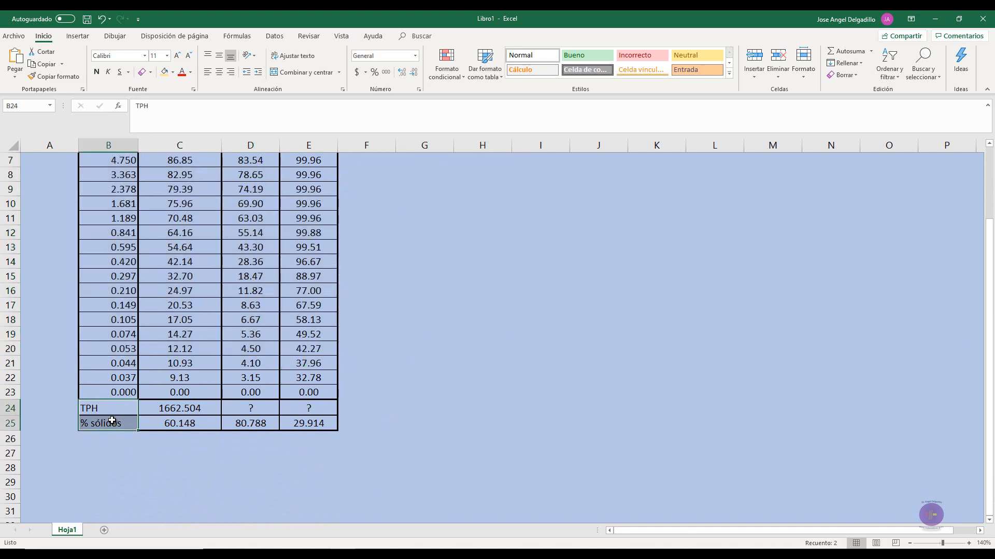
left_click(164, 72)
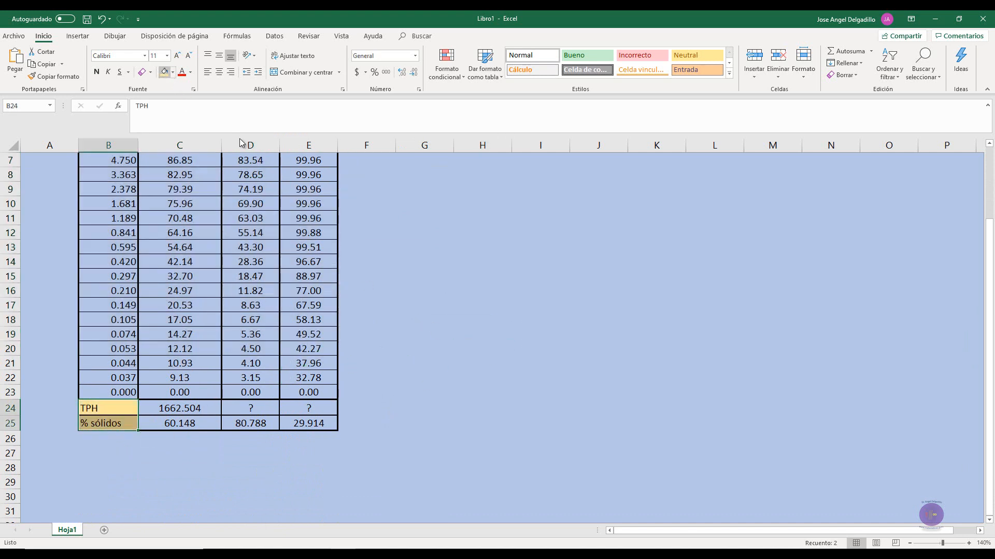
left_click(417, 318)
- Fill the TPH and % sólidos value cells C24:E25 with a grey theme colour
scroll(396, 366, "up", 2)
scroll(254, 331, "down", 1)
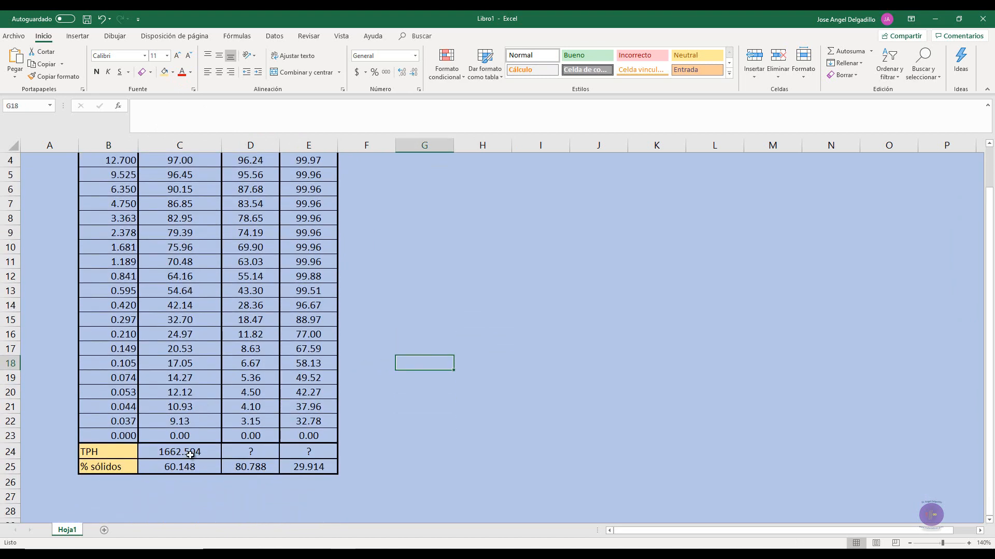
left_click_drag(192, 454, 311, 468)
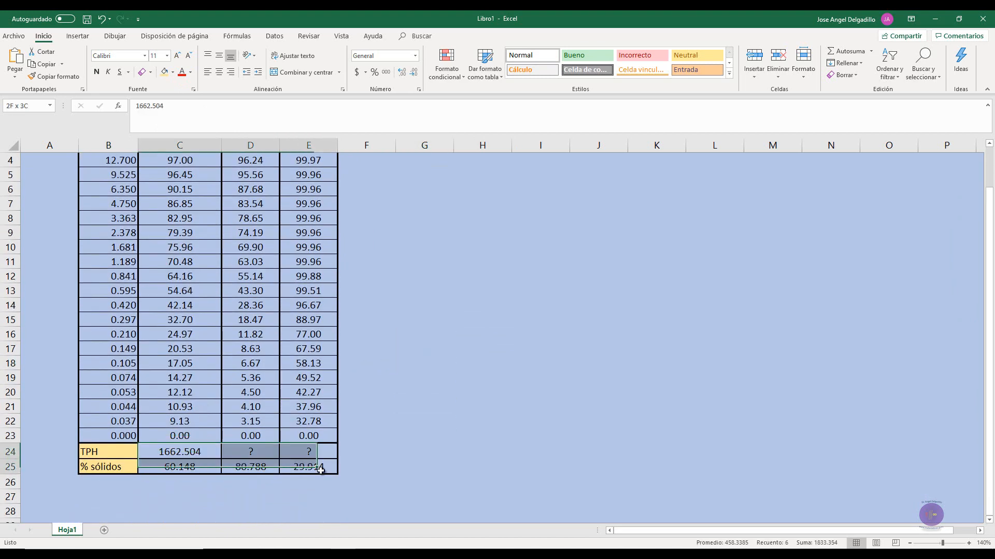
left_click(173, 72)
left_click(166, 123)
left_click(435, 392)
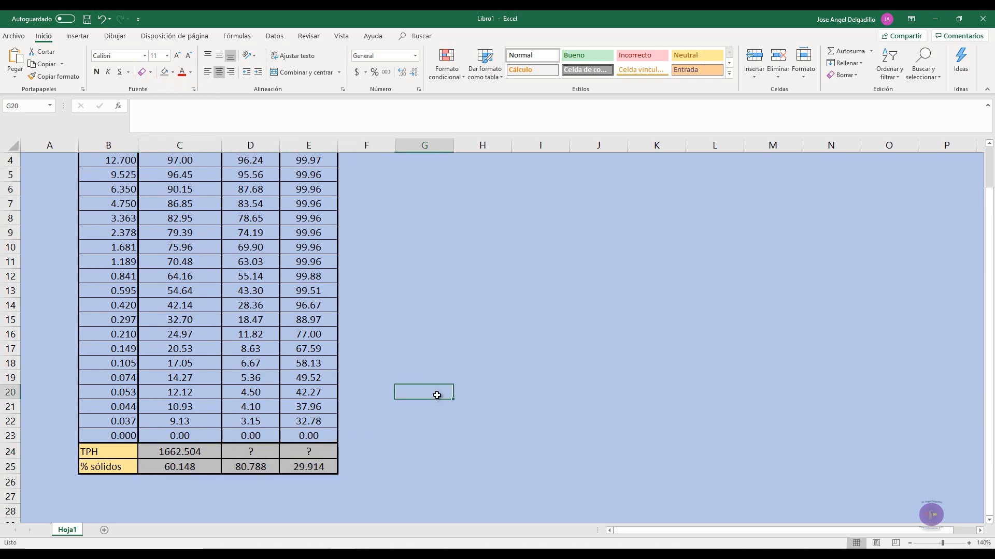
- Move the TPH and % sólidos block B24:E25 beside the main table, to G4:J5
scroll(378, 362, "up", 1)
scroll(378, 362, "down", 2)
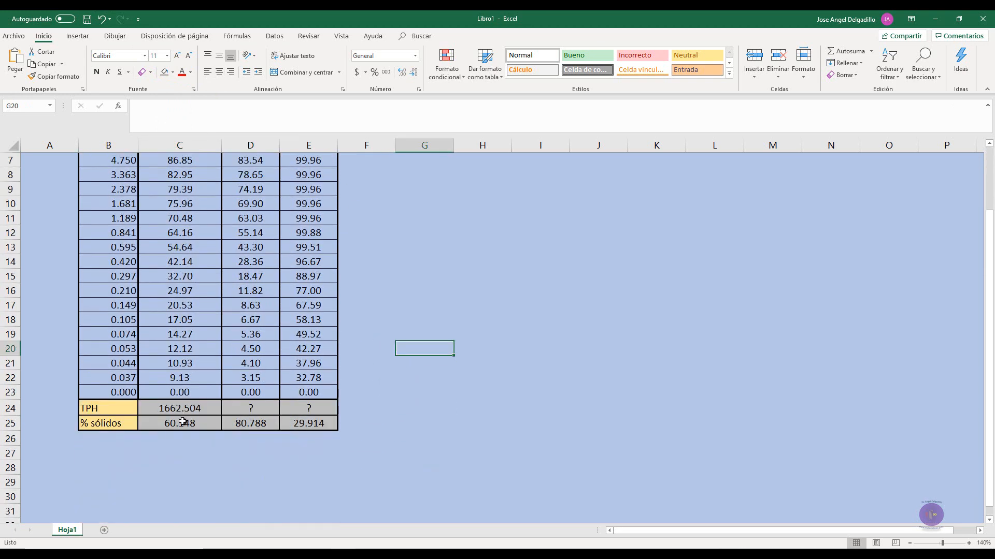
left_click_drag(118, 406, 303, 429)
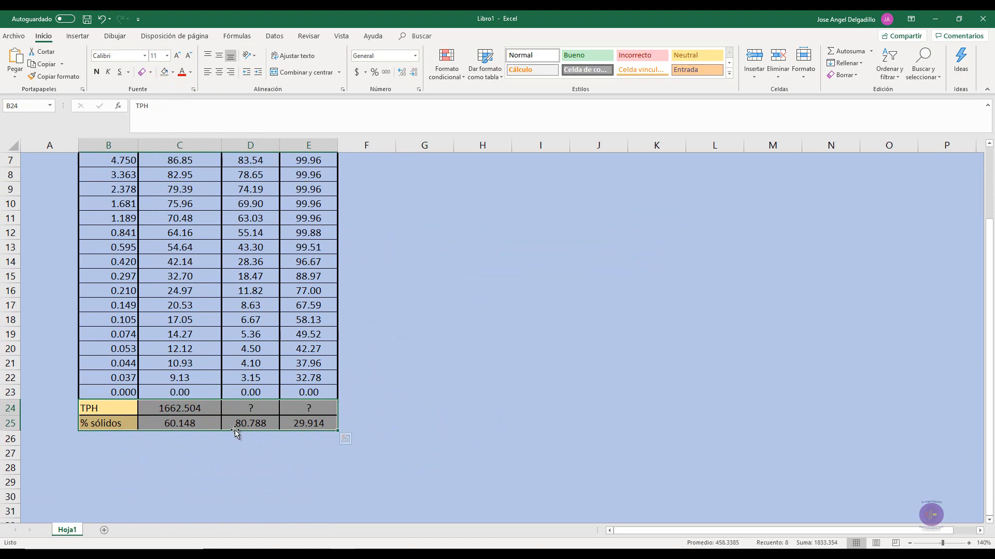
left_click_drag(234, 430, 454, 239)
- Draw the missing thick border along the bottom edge of the table's last row, B23:E23, and leave border drawing
scroll(337, 437, "down", 1)
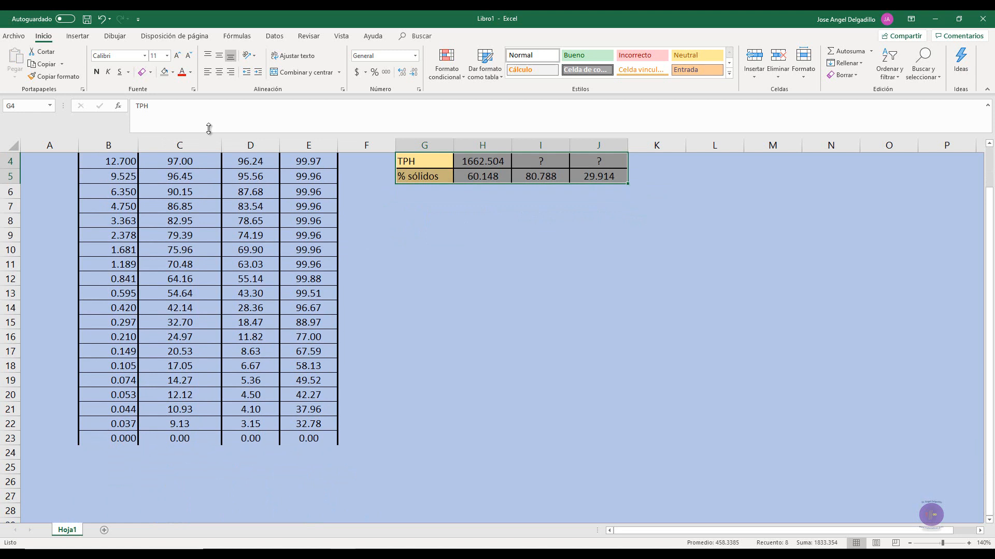
left_click(152, 72)
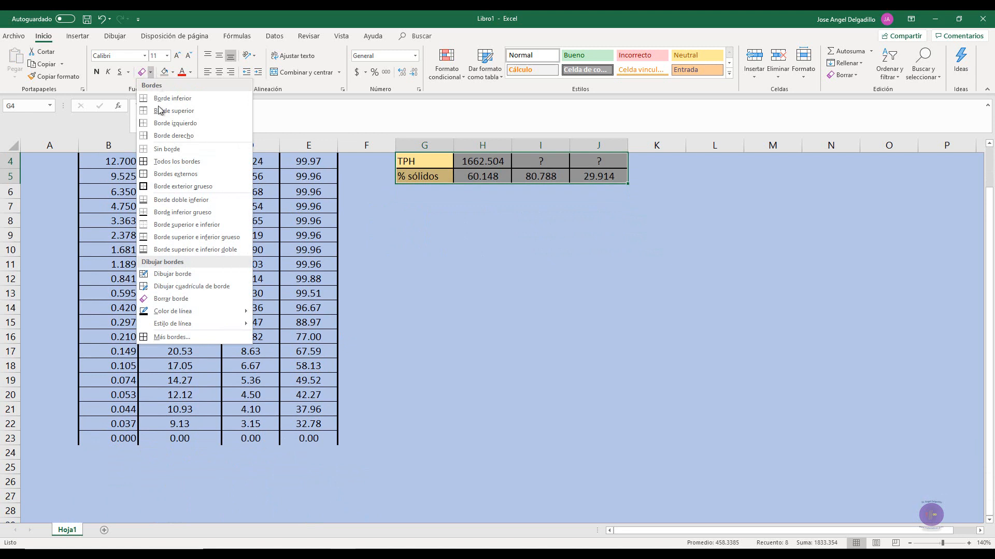
left_click(167, 273)
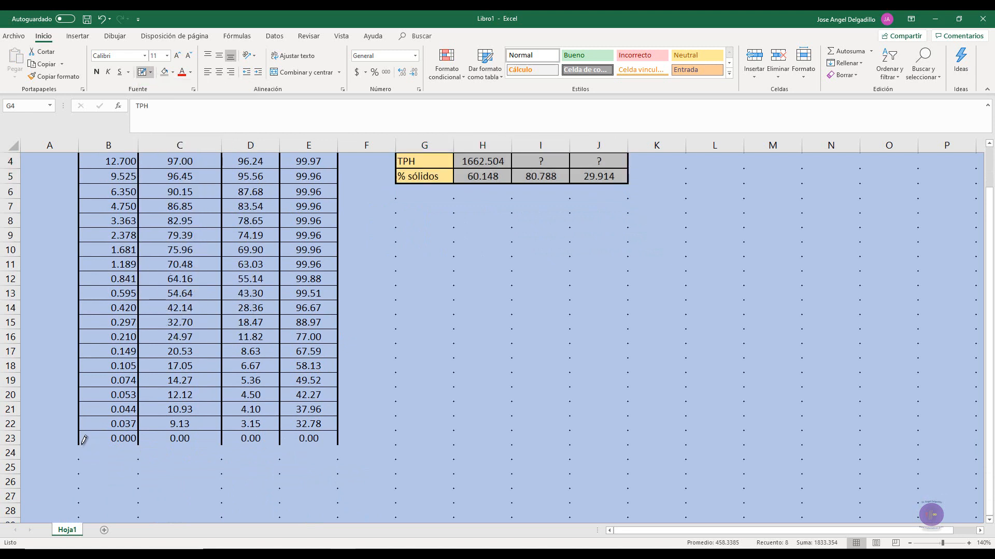
left_click_drag(84, 440, 337, 446)
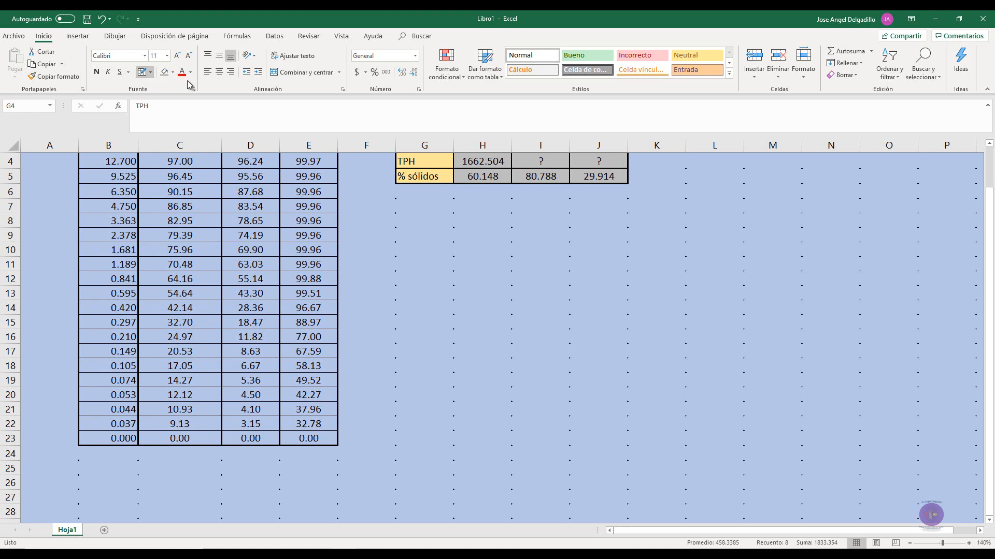
left_click(142, 74)
left_click(413, 207)
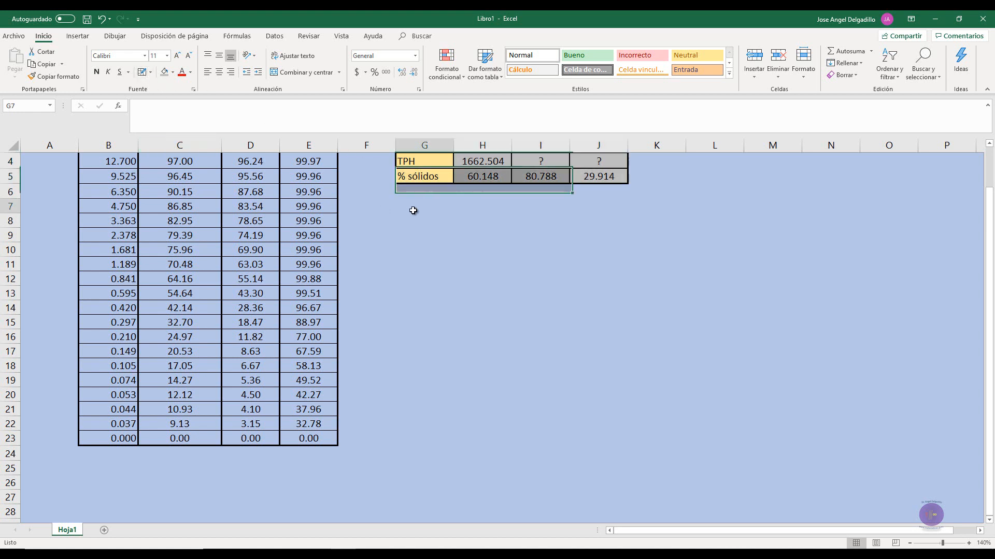
- Narrow column F to a thin gap between the main table and the TPH block
scroll(417, 212, "up", 1)
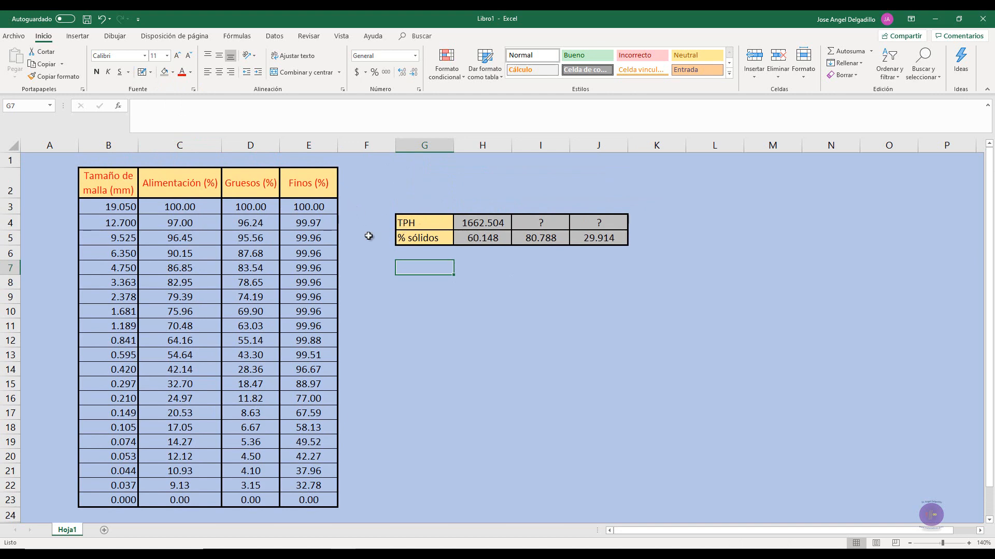
left_click_drag(392, 147, 355, 153)
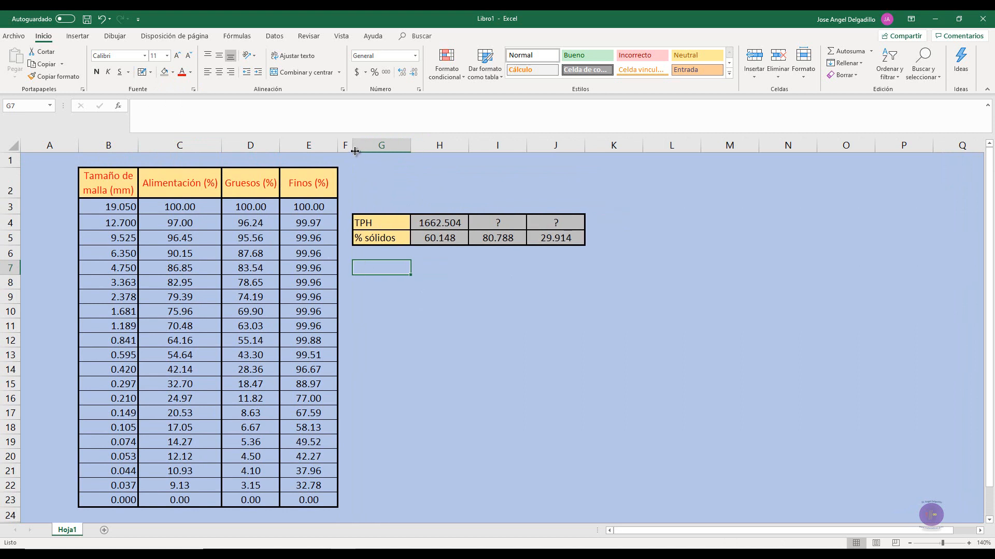
left_click_drag(354, 150, 348, 150)
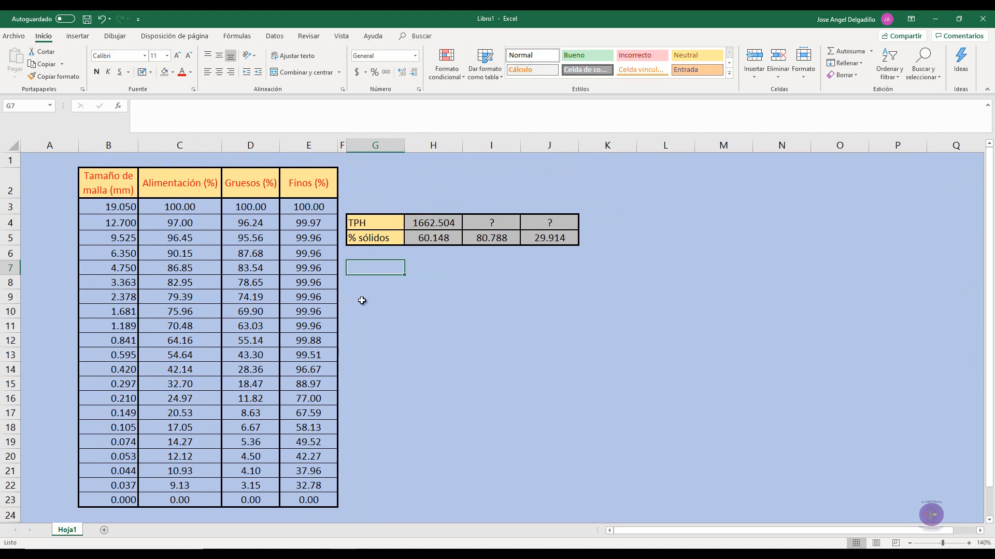
left_click_drag(346, 147, 349, 147)
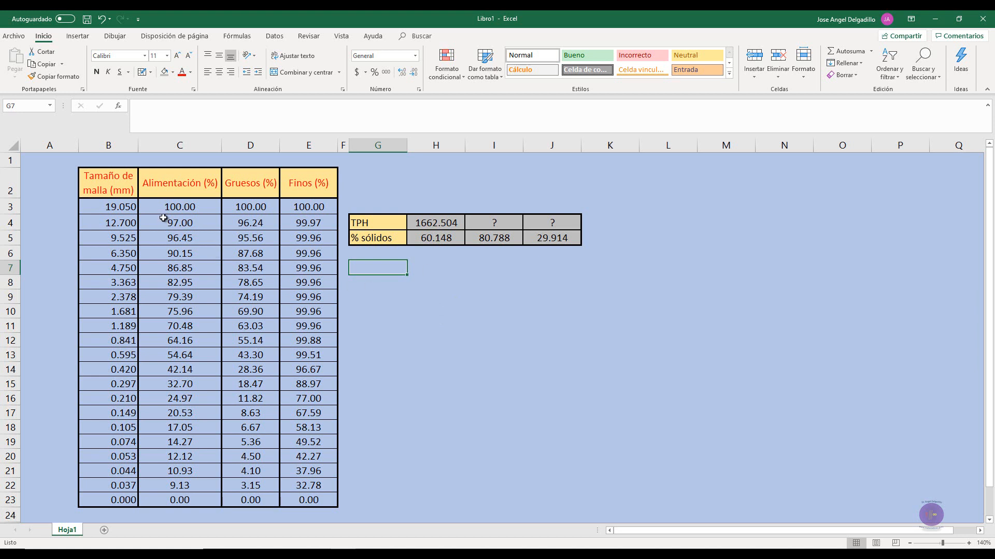
- Preview the Científica and Texto number formats for cell C3 in the cell format settings without applying them
left_click_drag(179, 222, 175, 482)
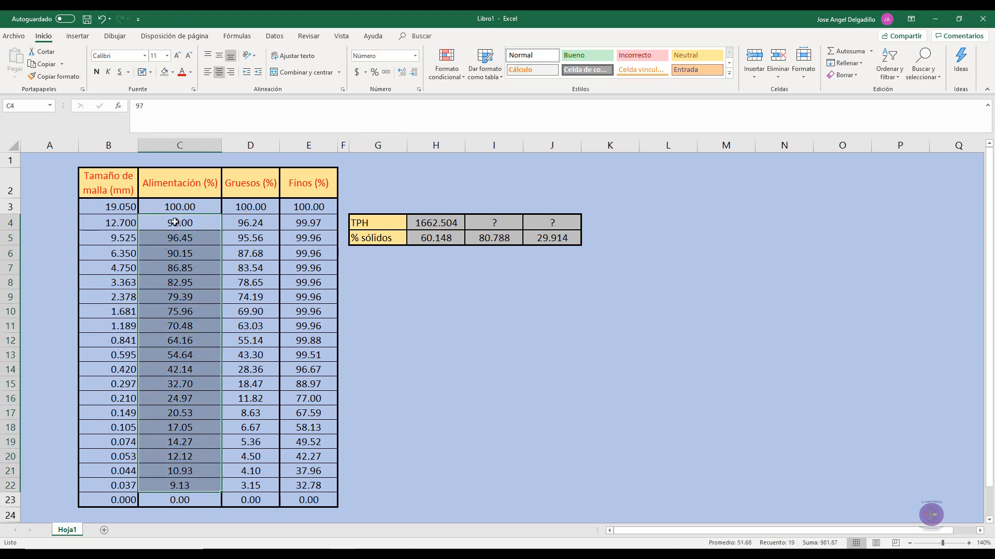
left_click(189, 206)
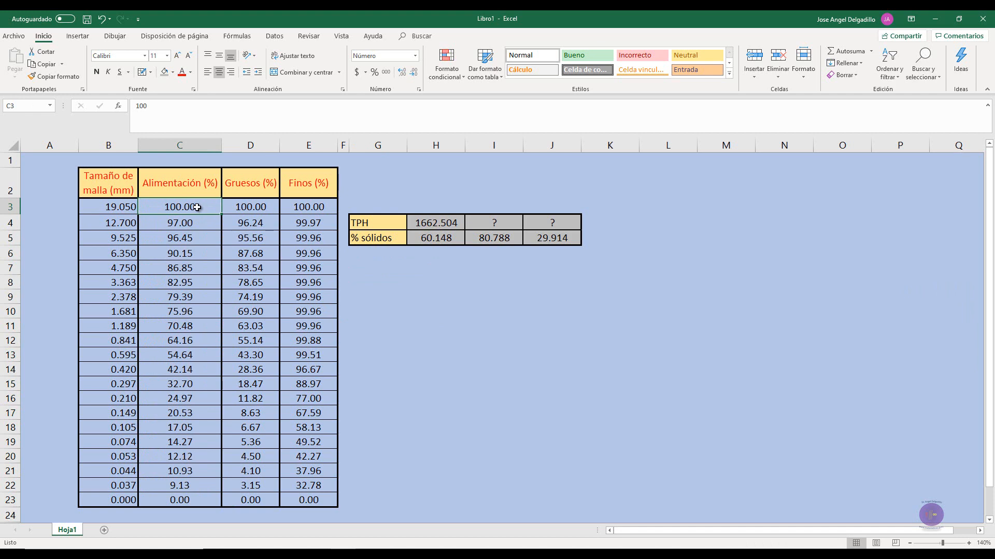
right_click(197, 208)
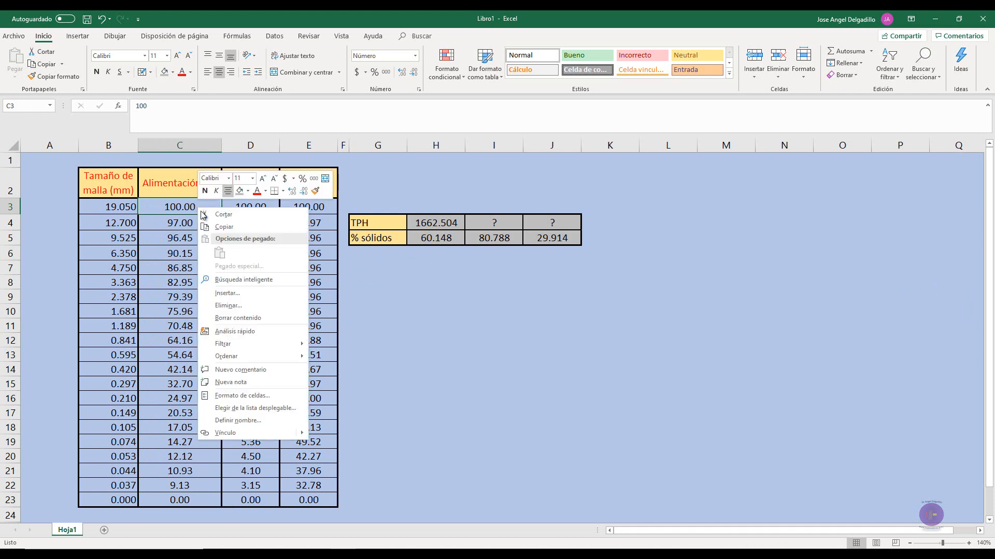
left_click(251, 397)
left_click_drag(275, 270, 675, 197)
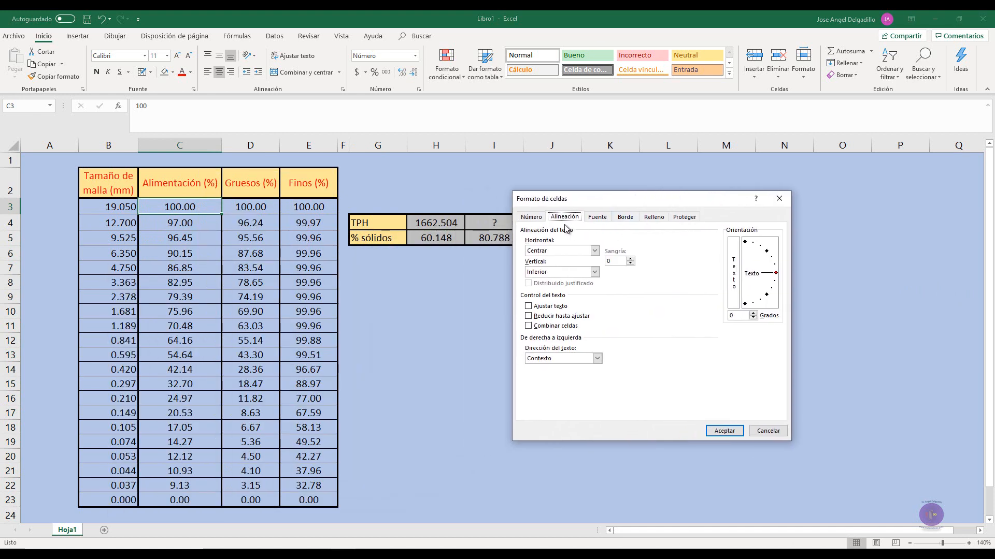
left_click(531, 217)
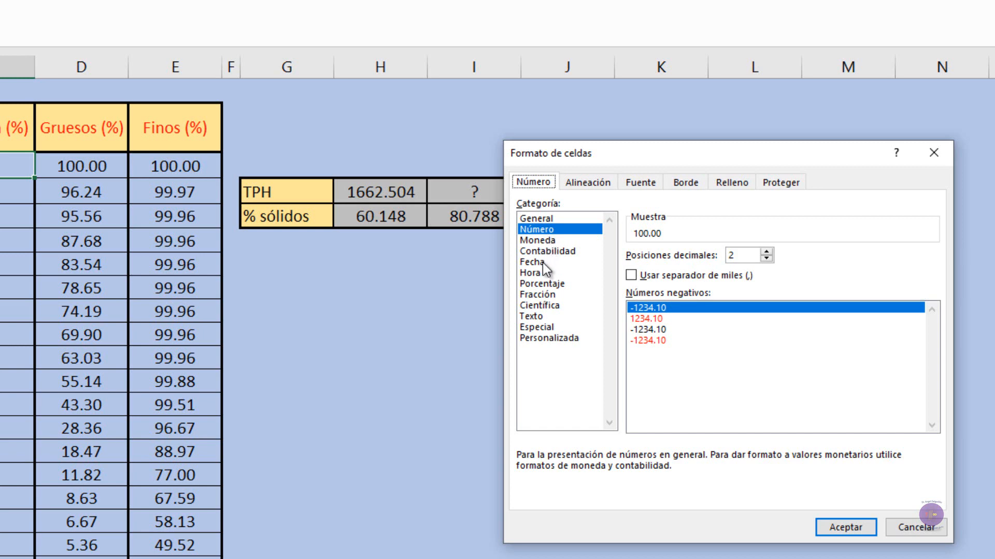
left_click(554, 306)
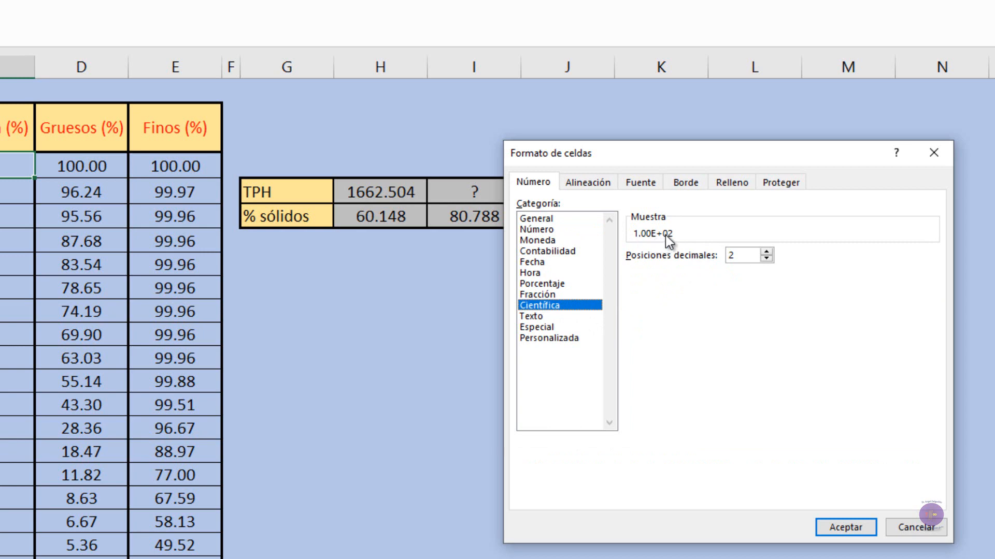
left_click(540, 317)
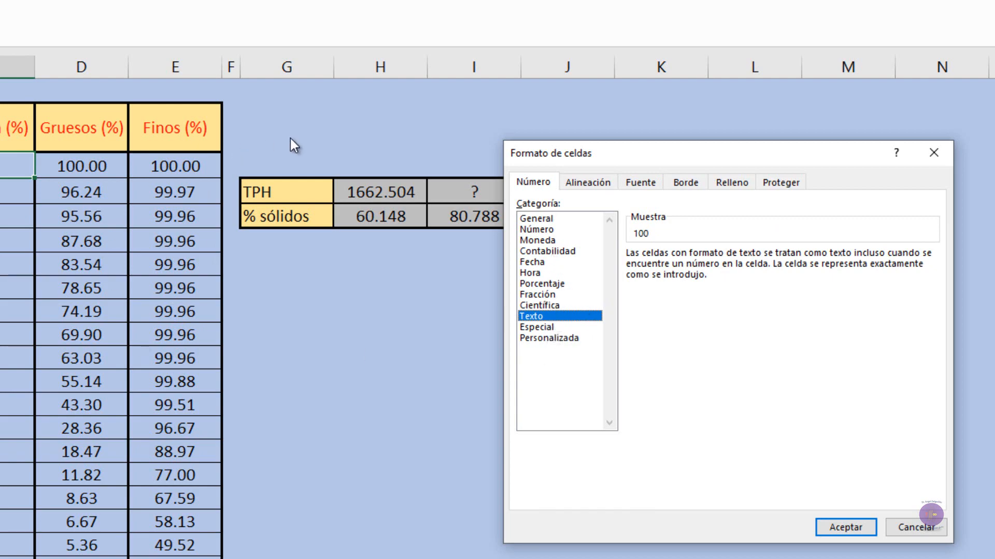
left_click(931, 530)
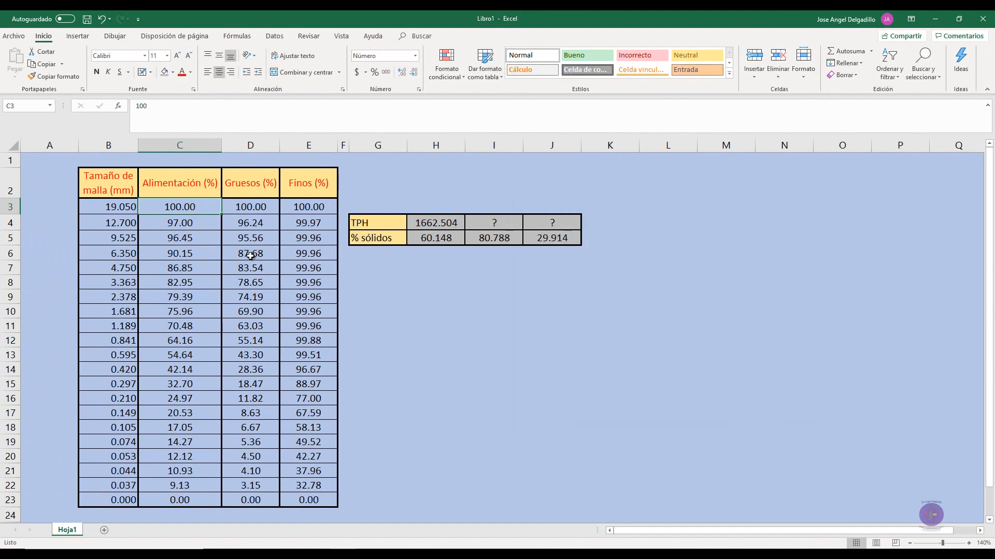
- Try the Porcentaje format with 2 decimal places on the Alimentación values C3:C23 and undo it
left_click(81, 242)
left_click_drag(198, 206, 187, 500)
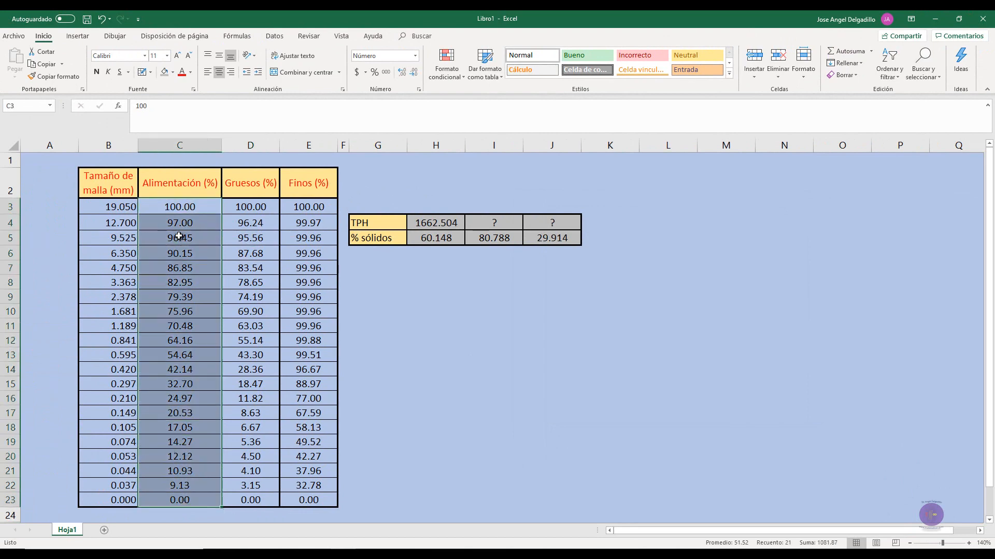
right_click(197, 200)
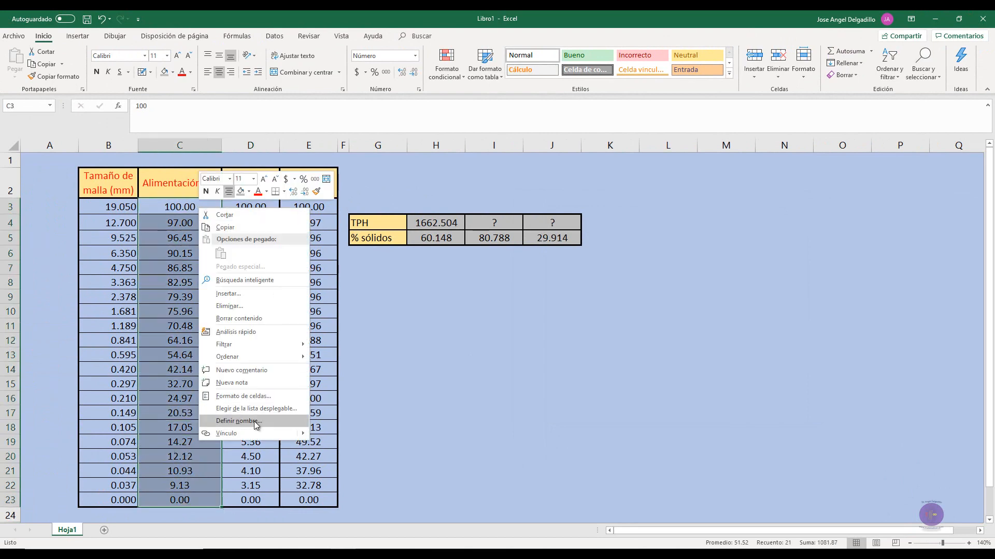
left_click(260, 392)
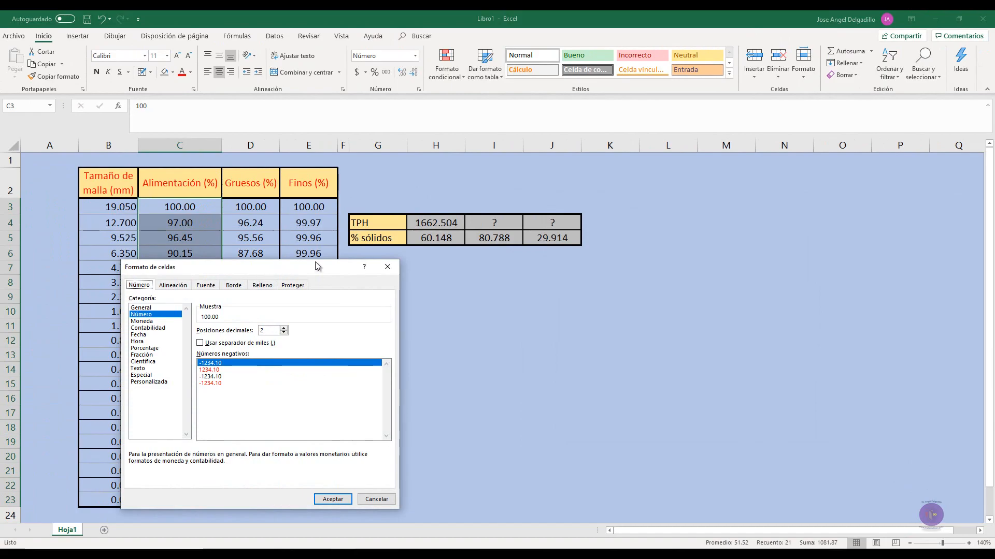
left_click_drag(249, 263, 684, 215)
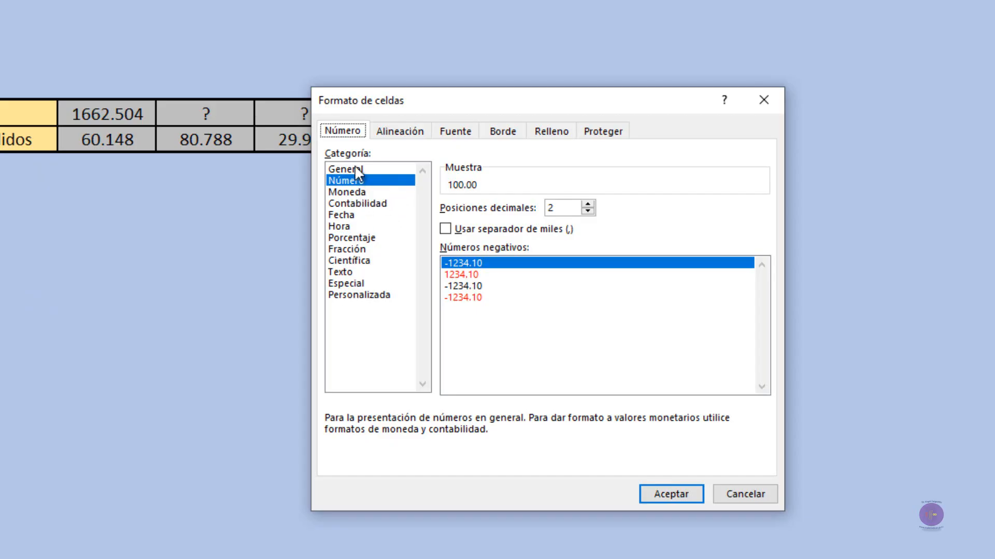
left_click(355, 234)
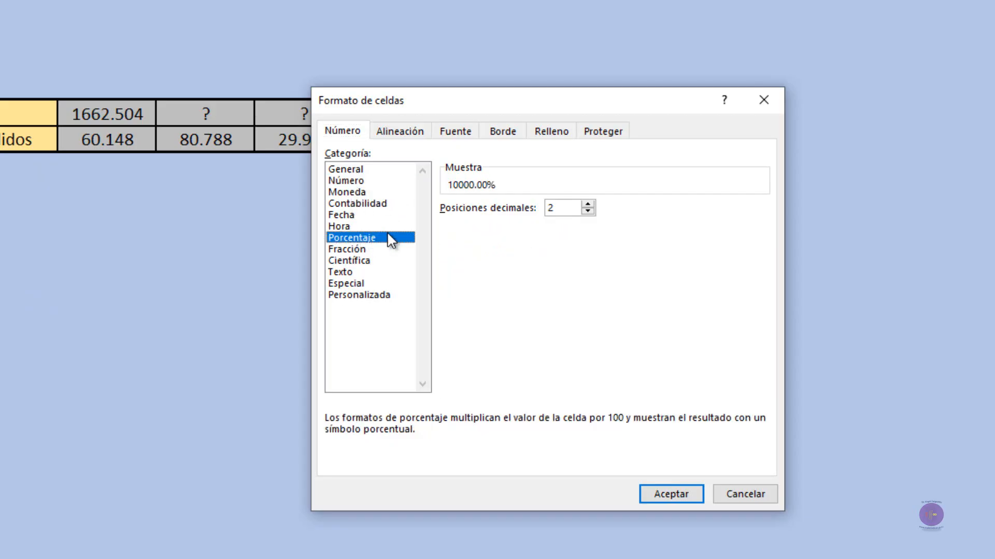
left_click(588, 211)
left_click(588, 211)
left_click(588, 204)
left_click(587, 204)
left_click(588, 205)
left_click(589, 211)
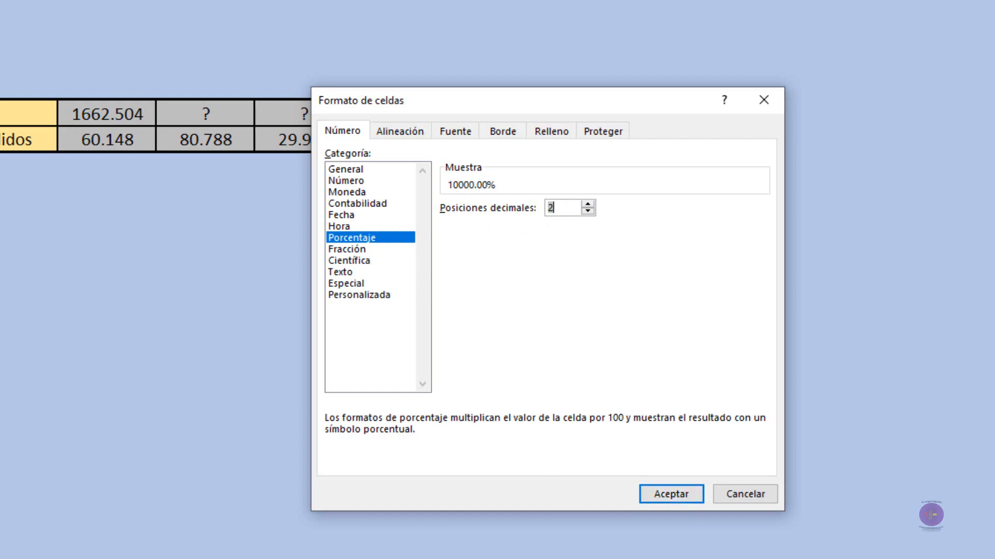
left_click(677, 493)
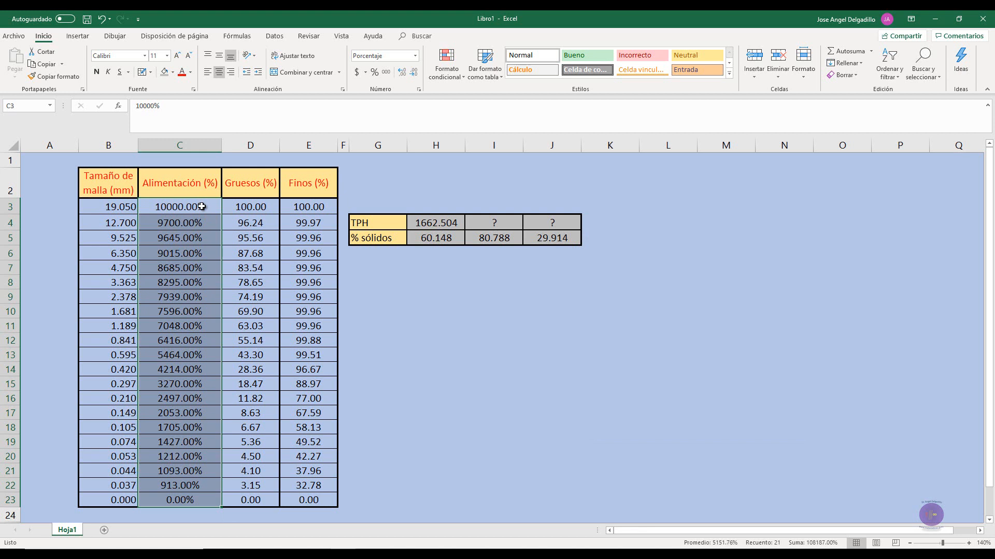
key("ctrl+z")
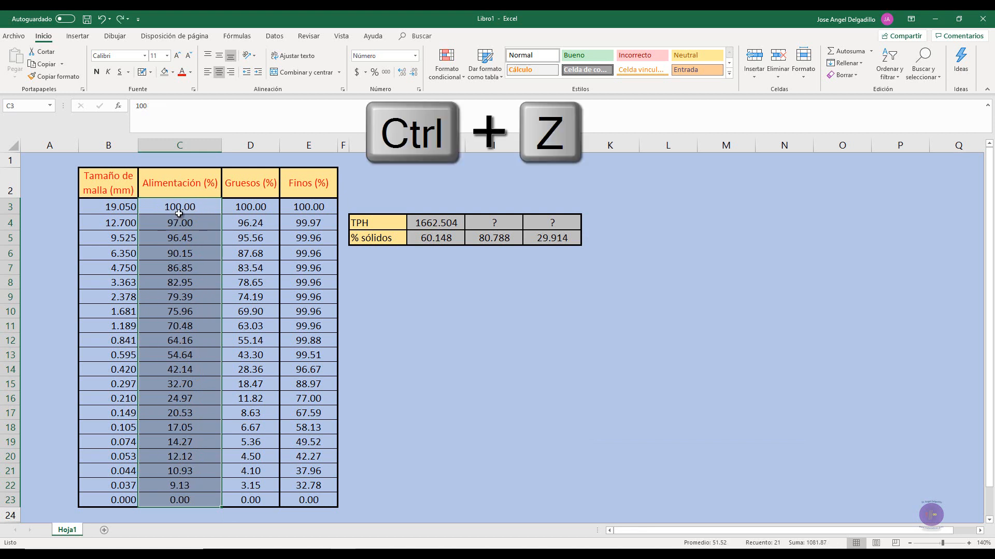
- Enter 1 in cell G7 and format it as Porcentaje with 2 decimal places
left_click(391, 271)
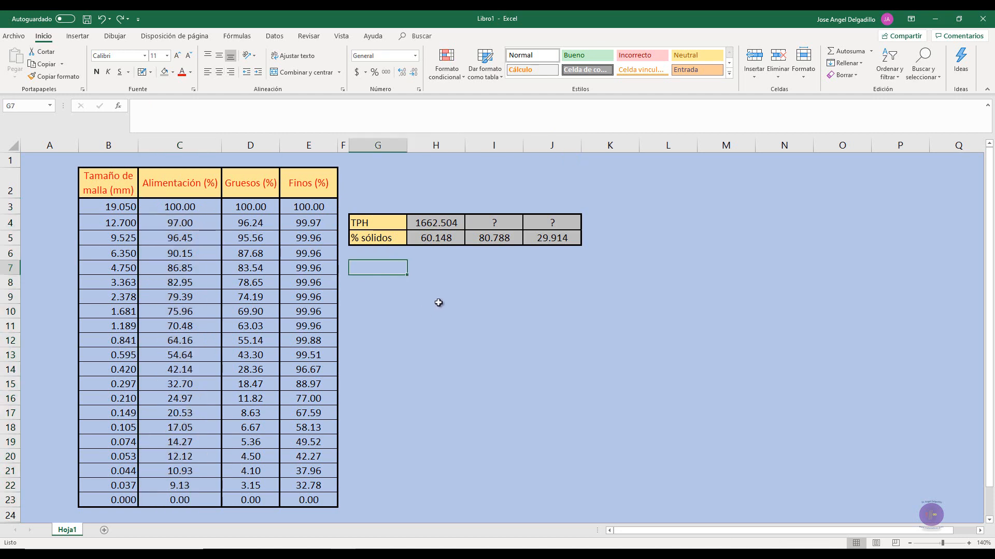
type("1")
key("Return")
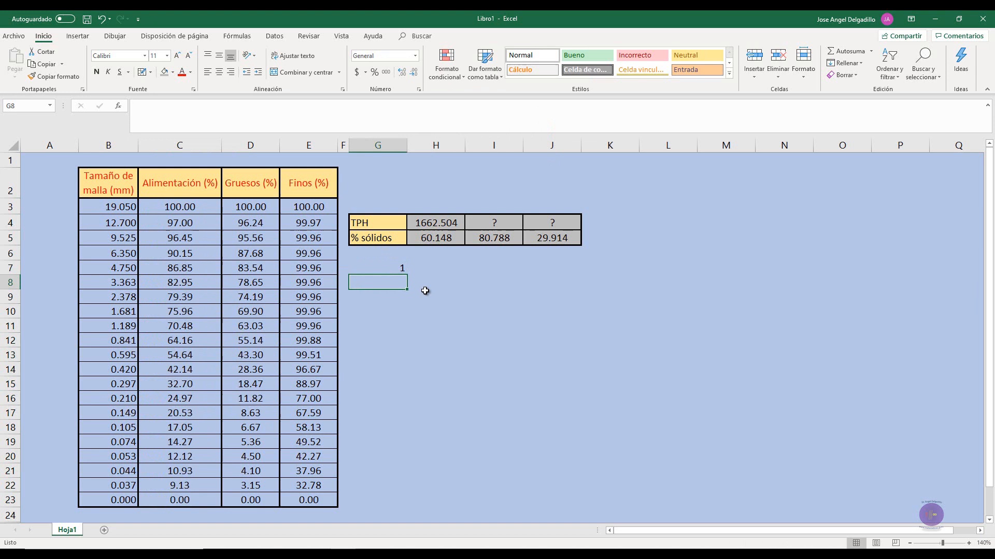
left_click(395, 267)
right_click(395, 267)
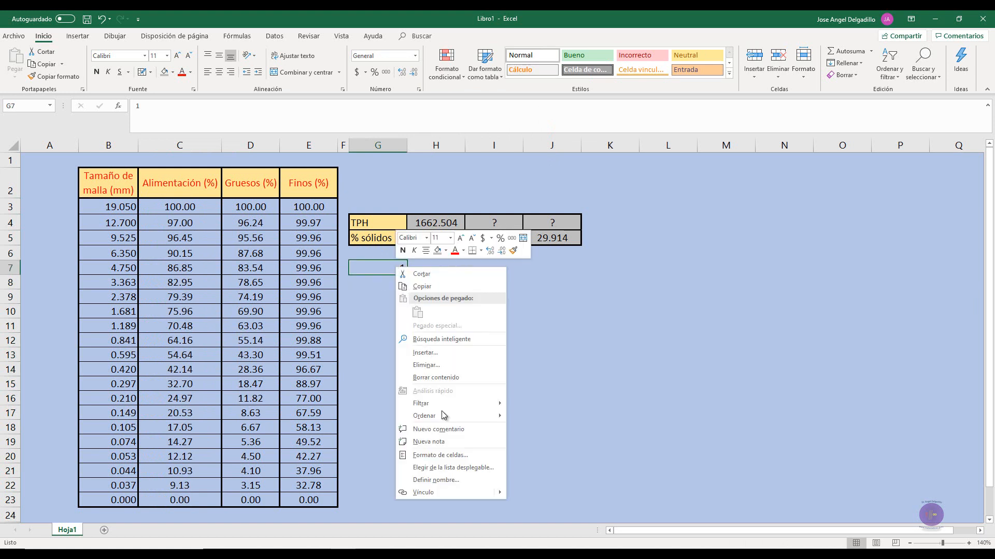
left_click(441, 454)
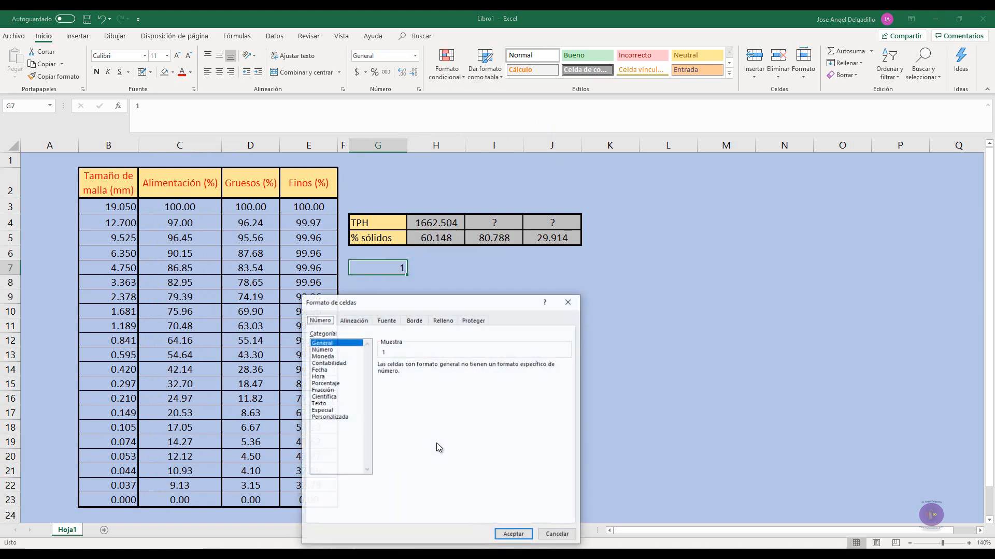
left_click(332, 384)
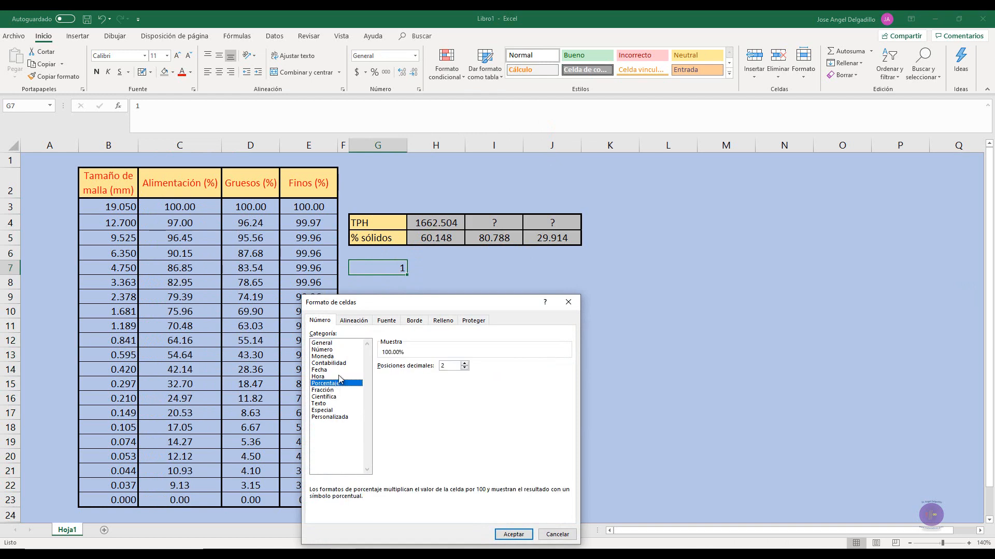
left_click(516, 534)
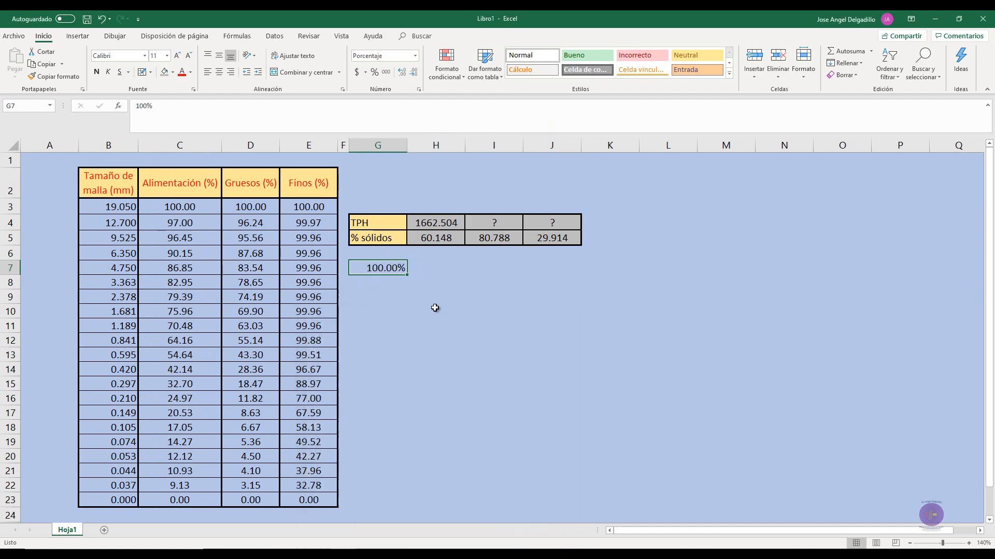
left_click(424, 293)
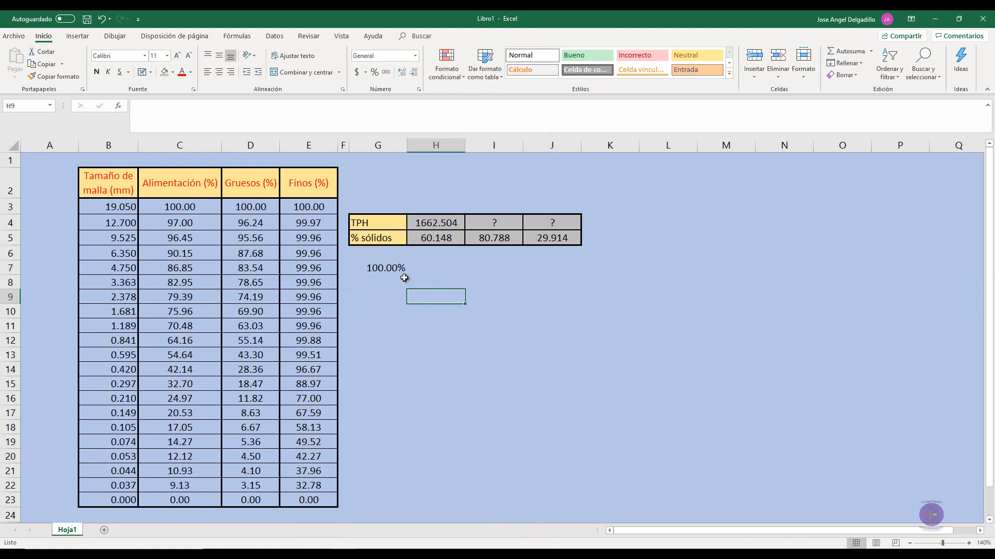
- Enter a formula in cell G10 that multiplies 2 by the Alimentación value in C3
left_click(382, 268)
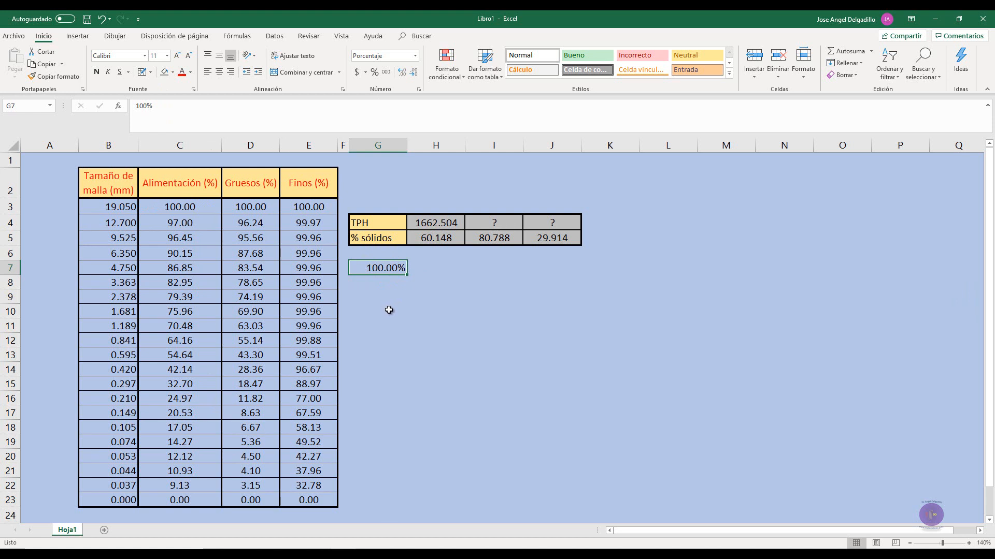
key("Down")
key("Down")
key("Down")
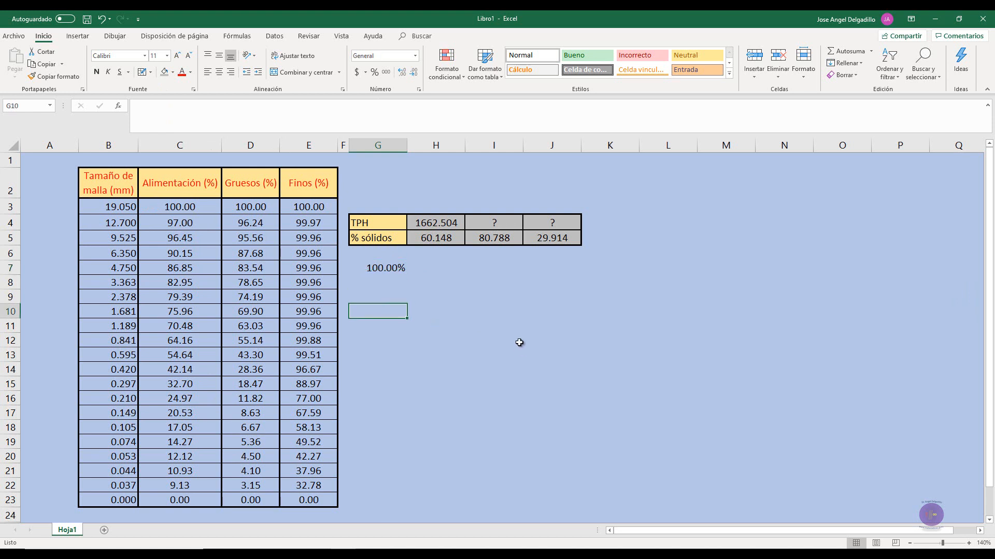
type("=")
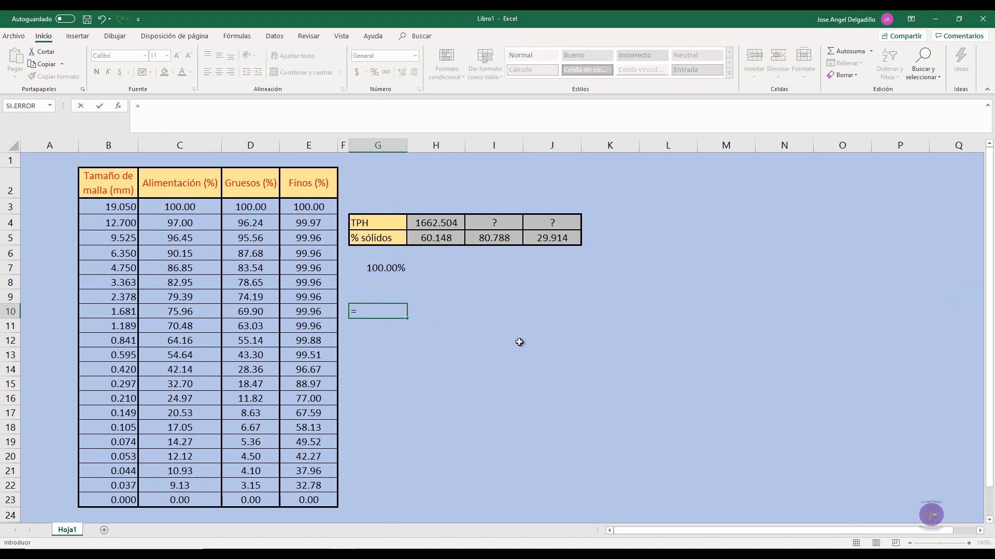
type("200")
left_click(178, 208)
key("Return")
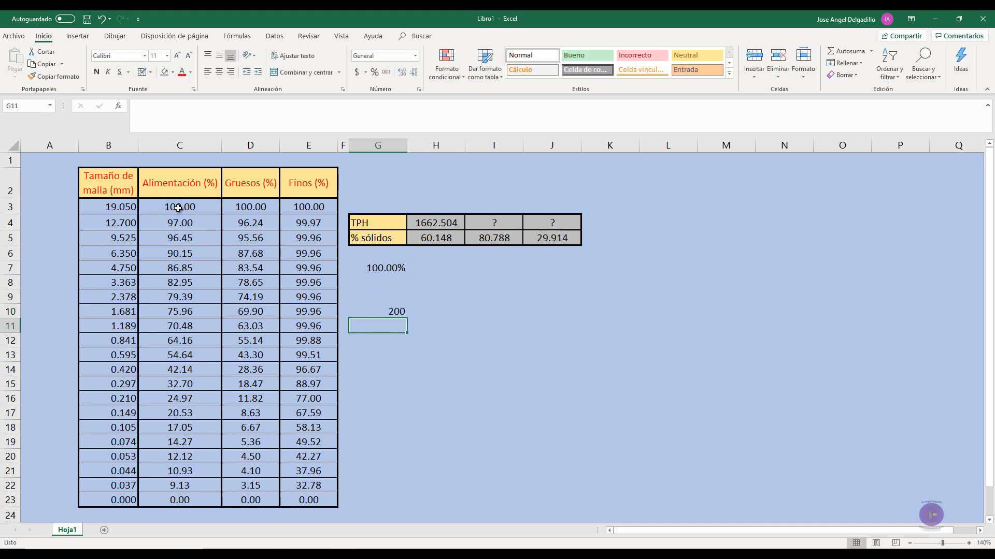
- Enter the formula =2*G7 in cell G9 to multiply 2 by the percentage-formatted cell
left_click(390, 296)
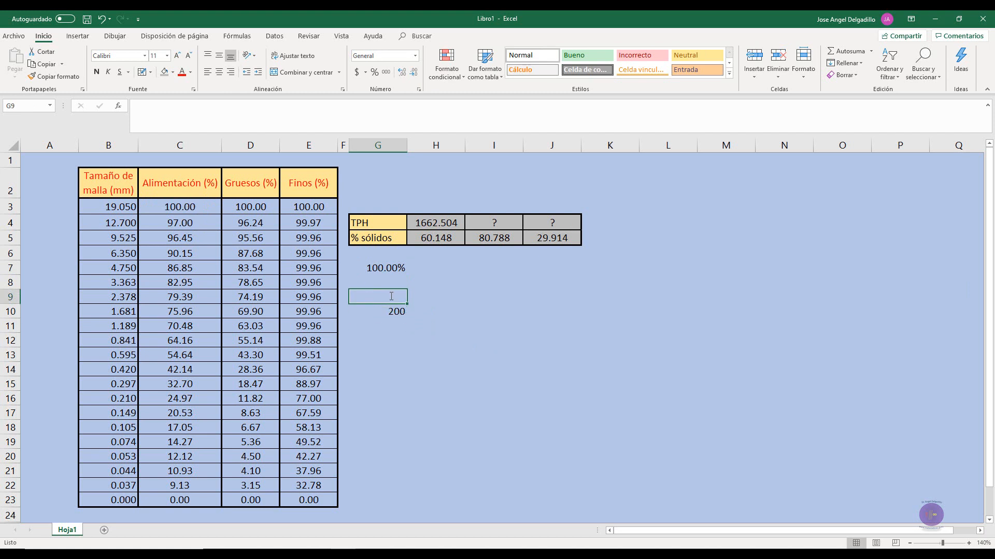
type("=2")
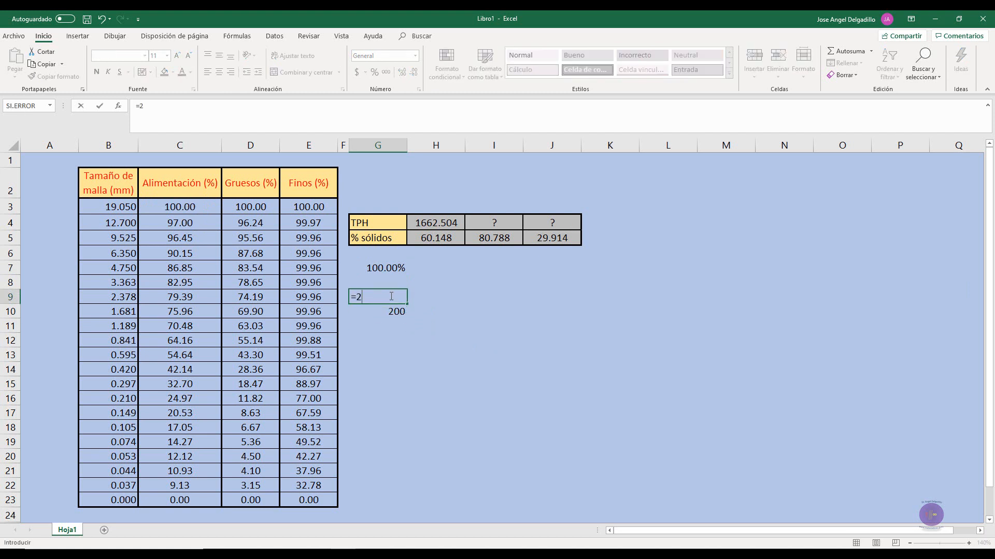
type("*")
left_click(380, 269)
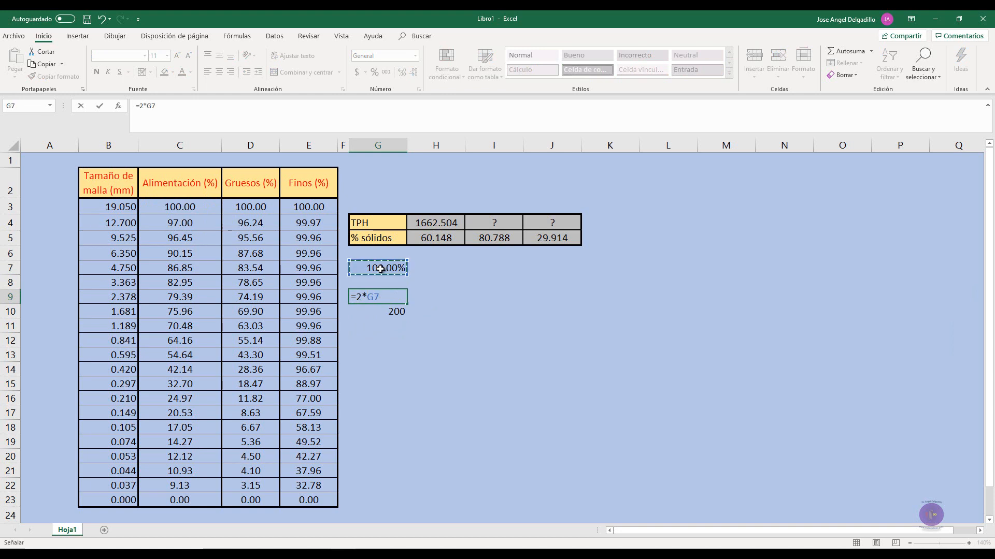
key("Return")
left_click(396, 297)
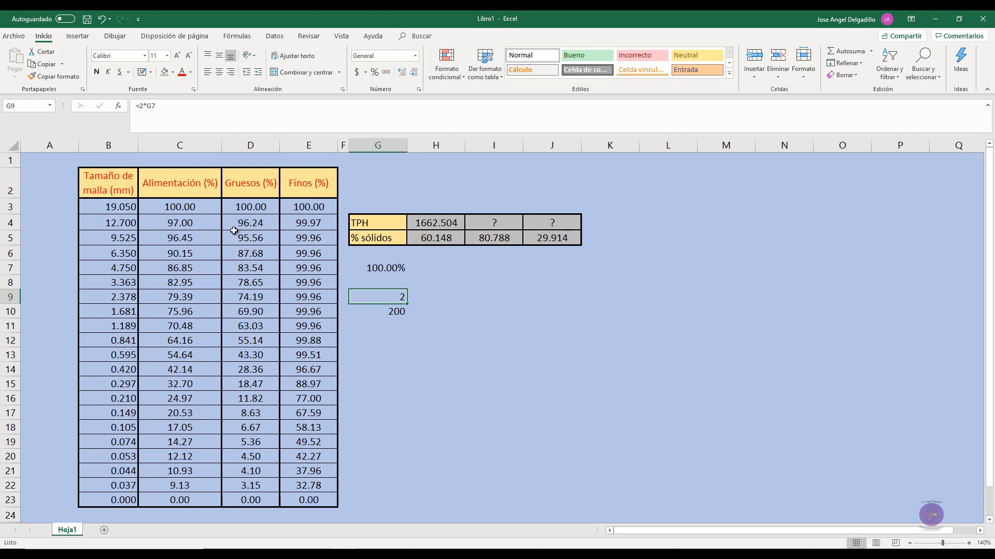
- Compare the percentage test cell G7 with the Alimentación value in C3, and clear the test entries in G7:G11
left_click(389, 268)
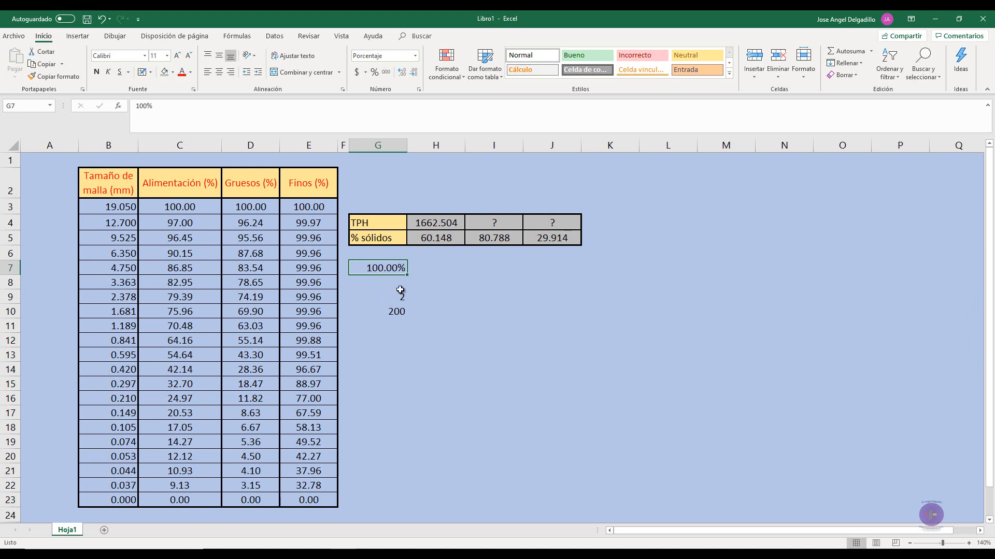
left_click(180, 208)
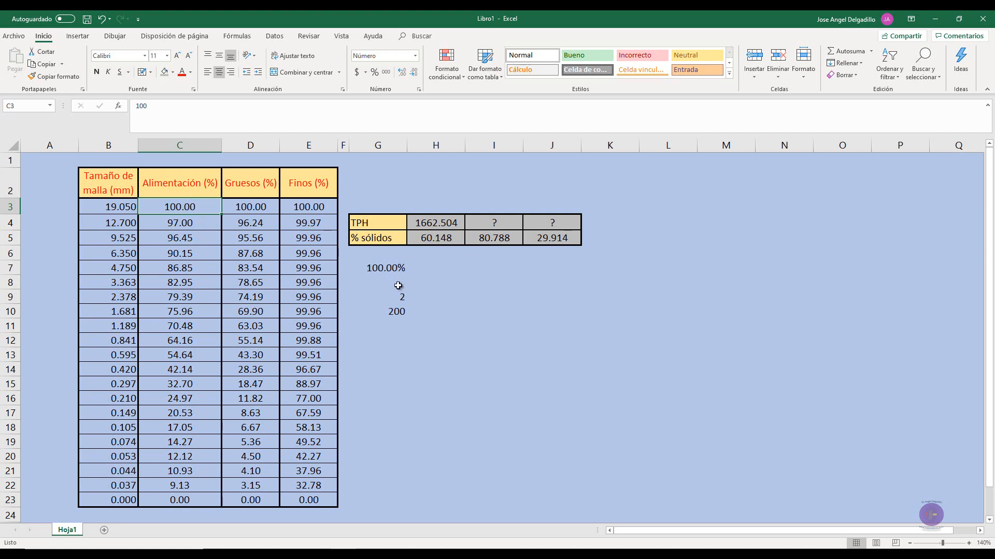
left_click(386, 268)
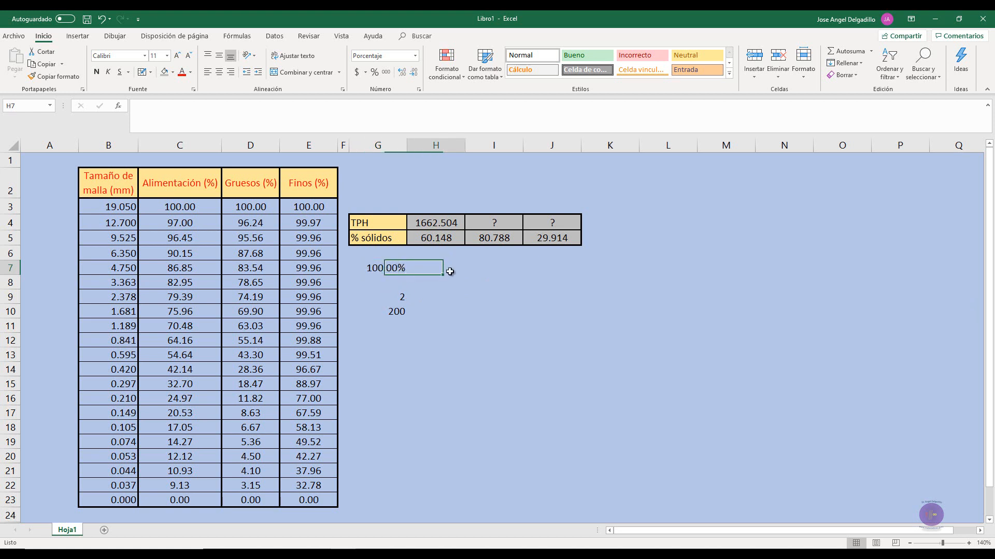
left_click_drag(385, 269, 396, 325)
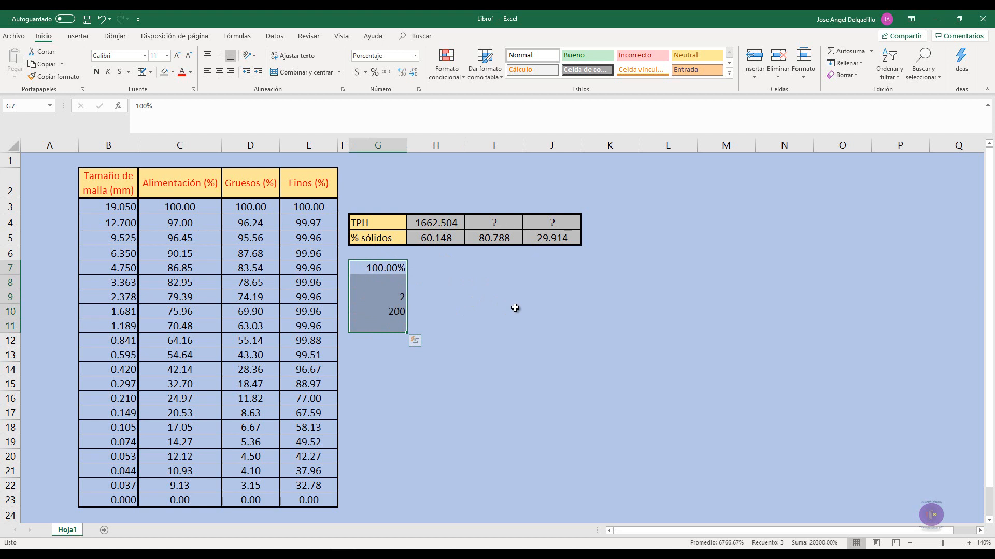
key("Delete")
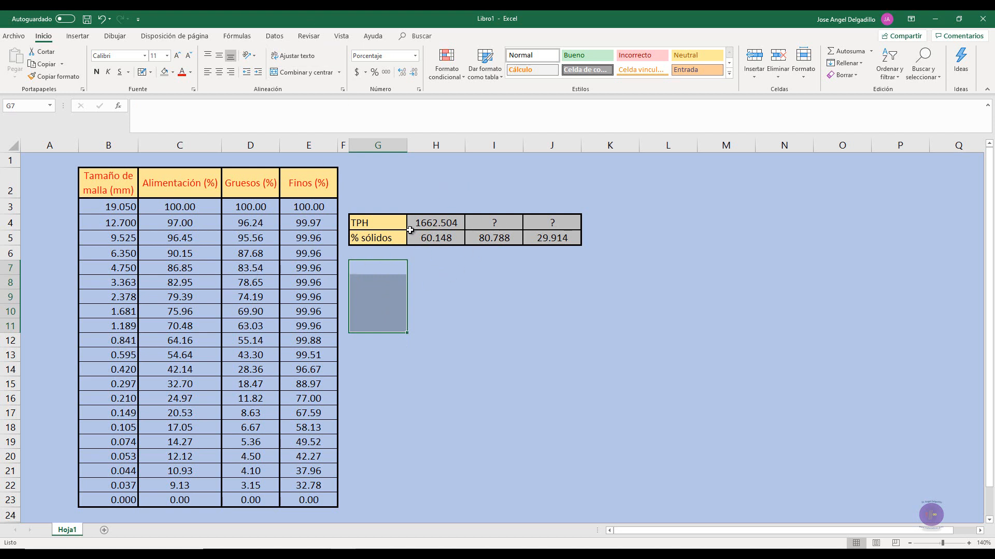
- Enter the label "Costo total" in cell G7 and apply all borders to the cell
left_click(388, 273)
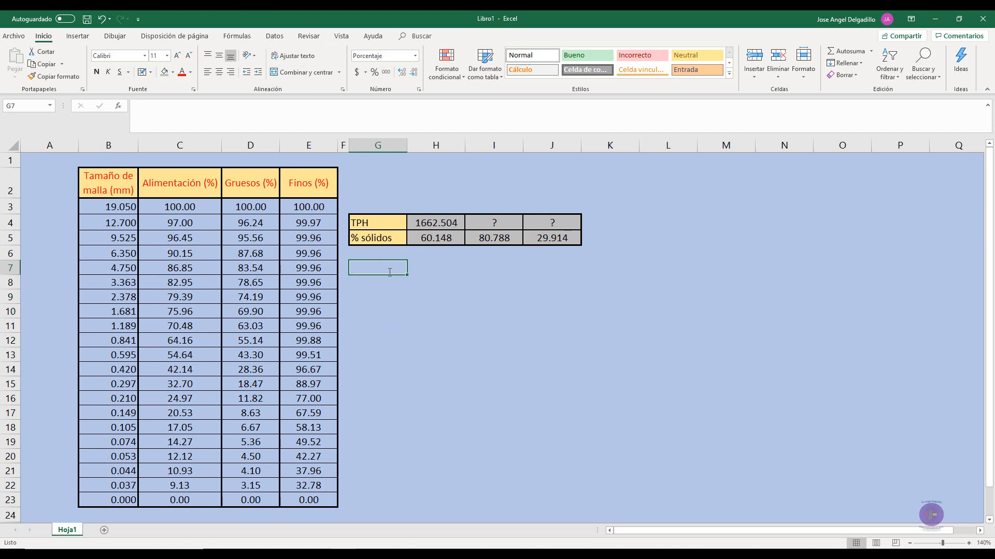
type("Costo total")
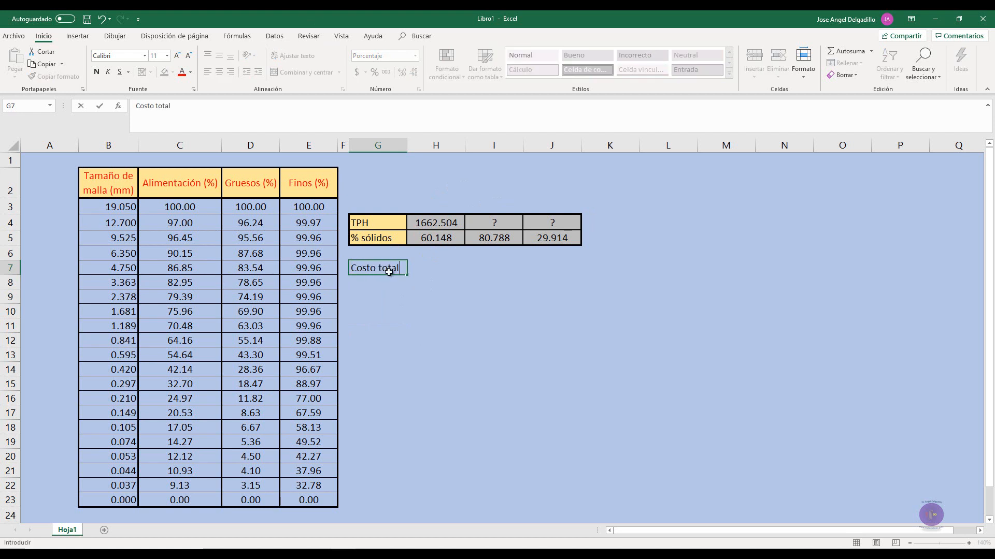
key("Return")
left_click(389, 272)
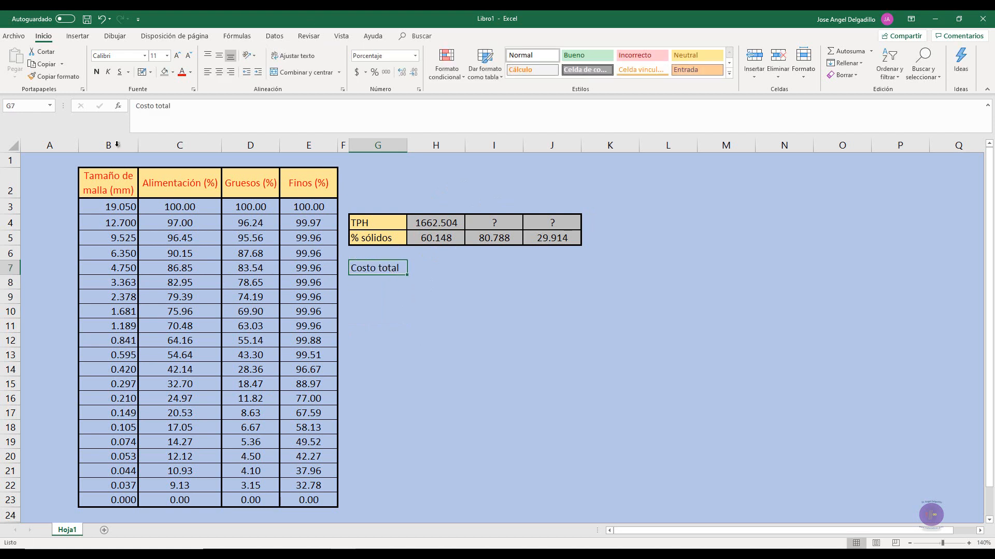
left_click(151, 72)
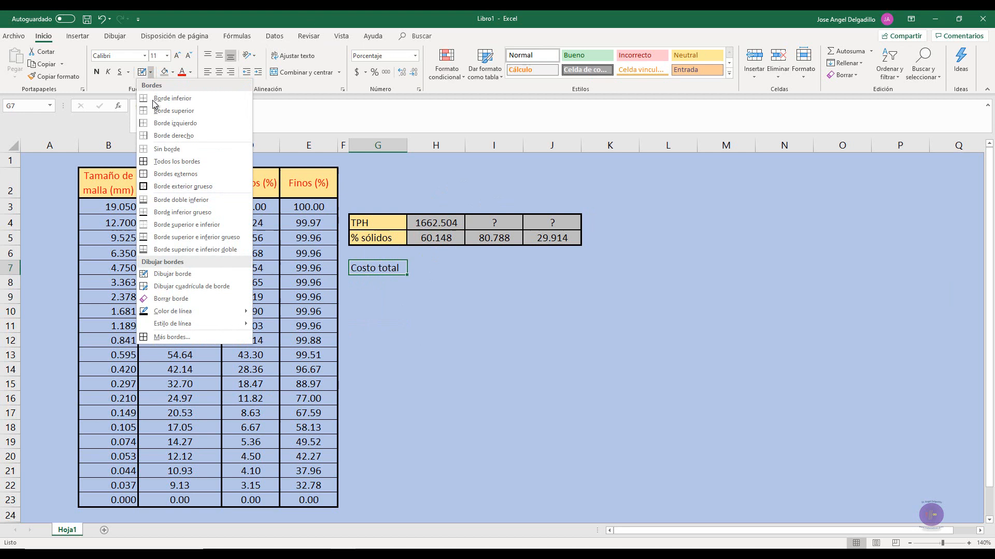
left_click(168, 162)
left_click(447, 280)
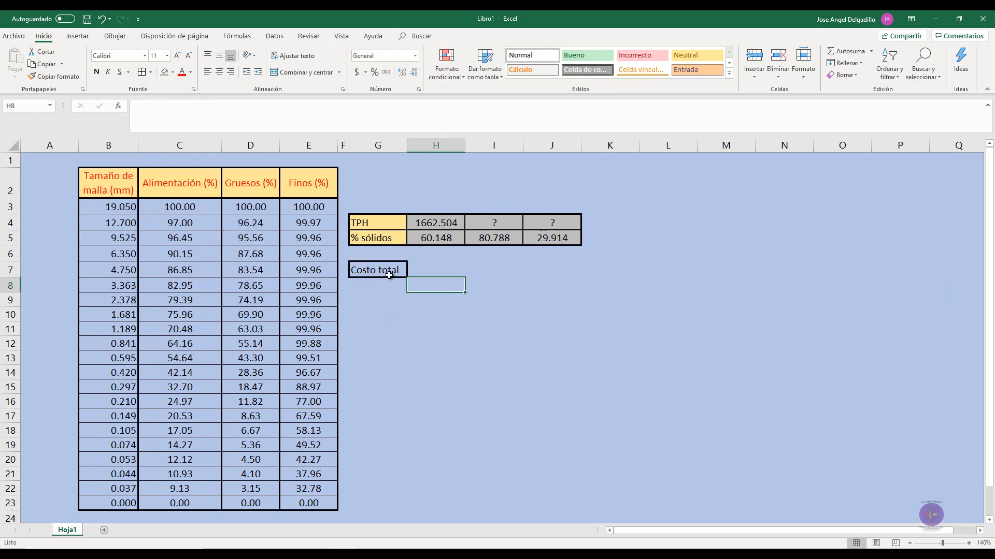
- Enter 856217 in cell H7 as the Costo total value
left_click(422, 270)
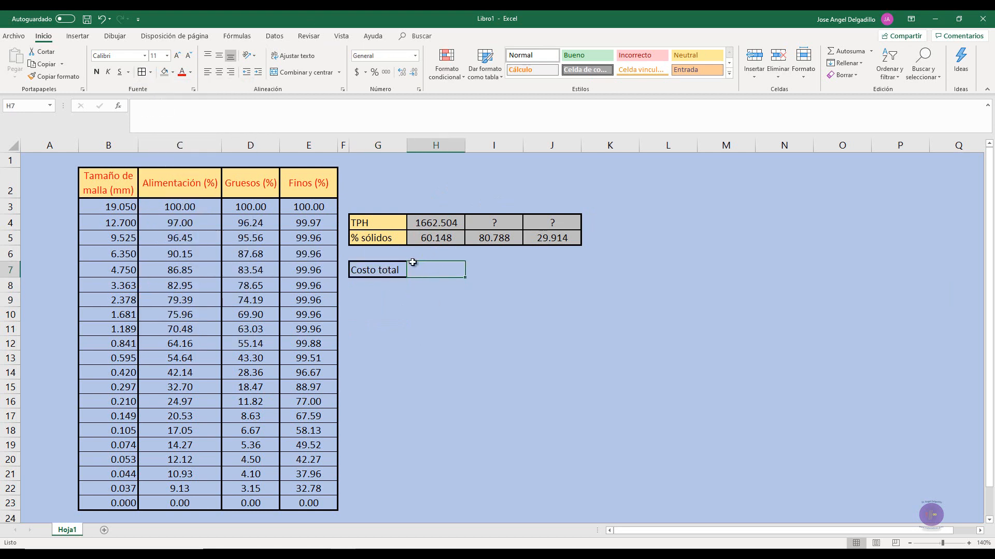
left_click(471, 297)
left_click(442, 270)
type("856217")
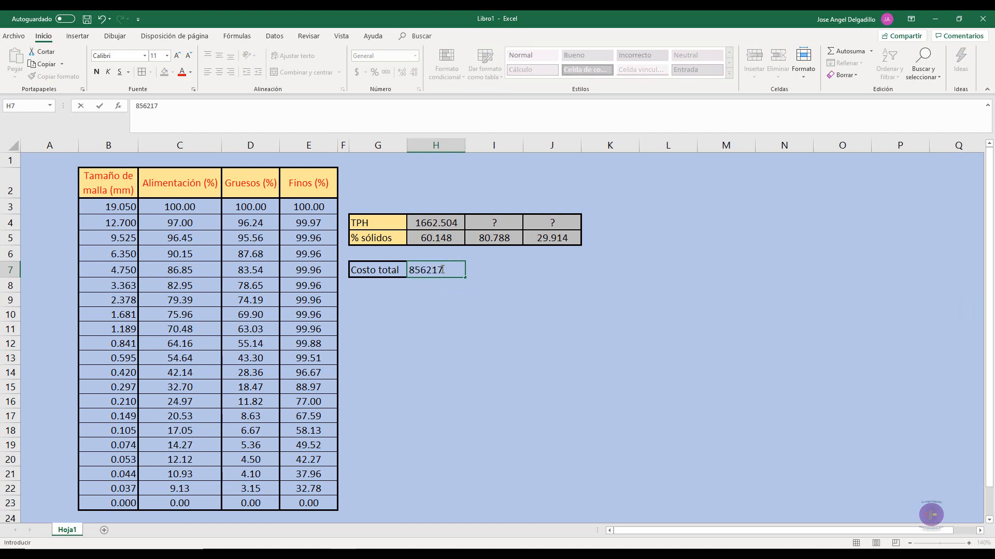
key("Return")
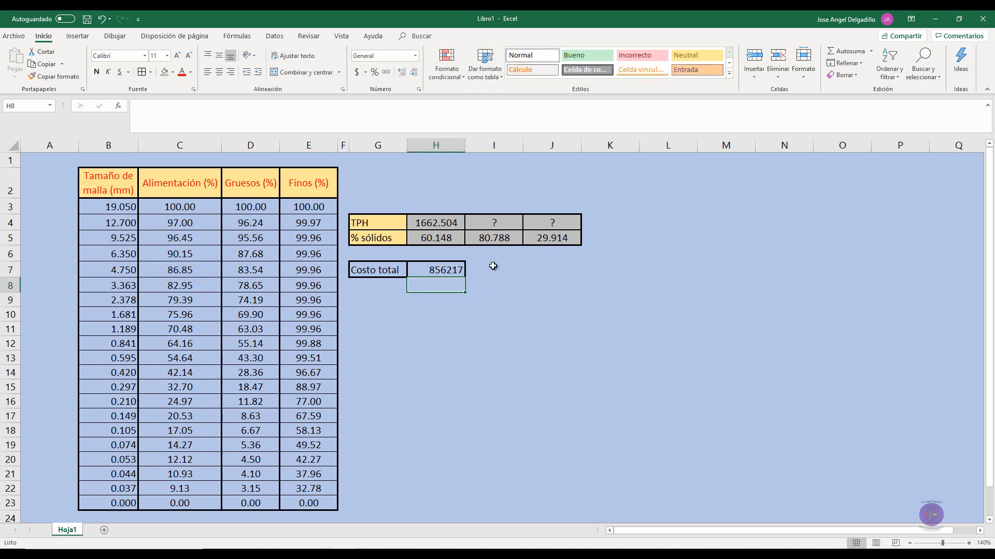
- Browse the currency symbols of the Moneda format without applying it, and give the Costo total value in H7 the Contabilidad format with $
left_click(445, 269)
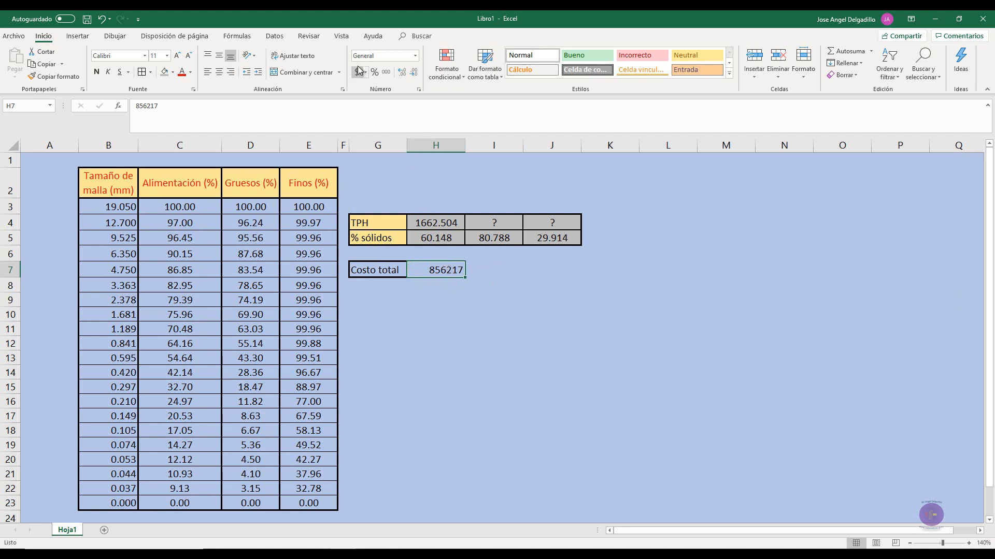
right_click(446, 272)
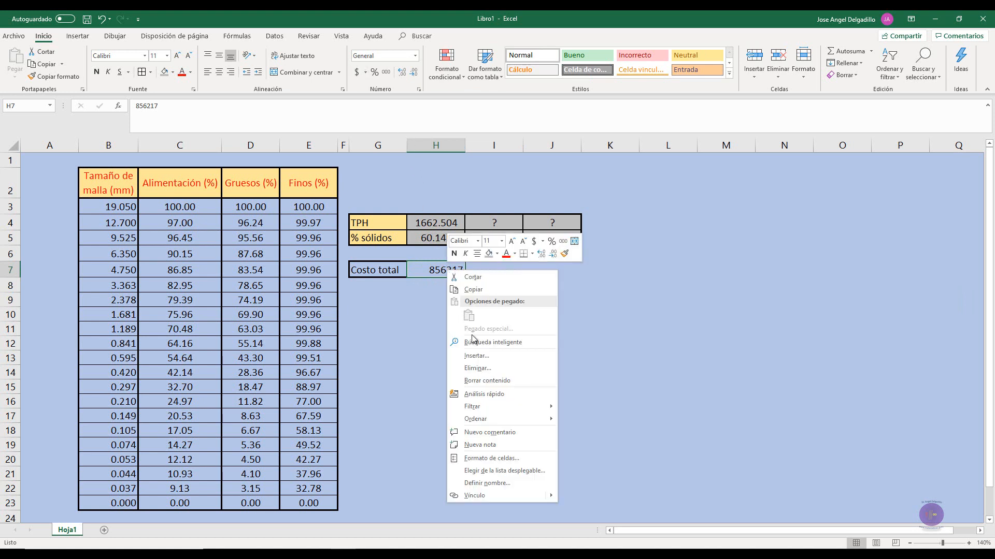
left_click(492, 458)
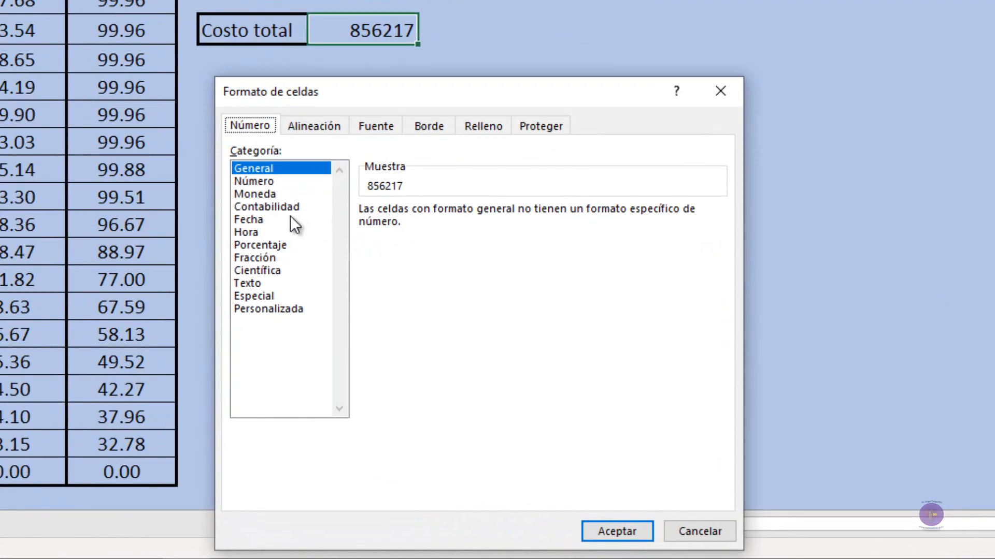
left_click(269, 195)
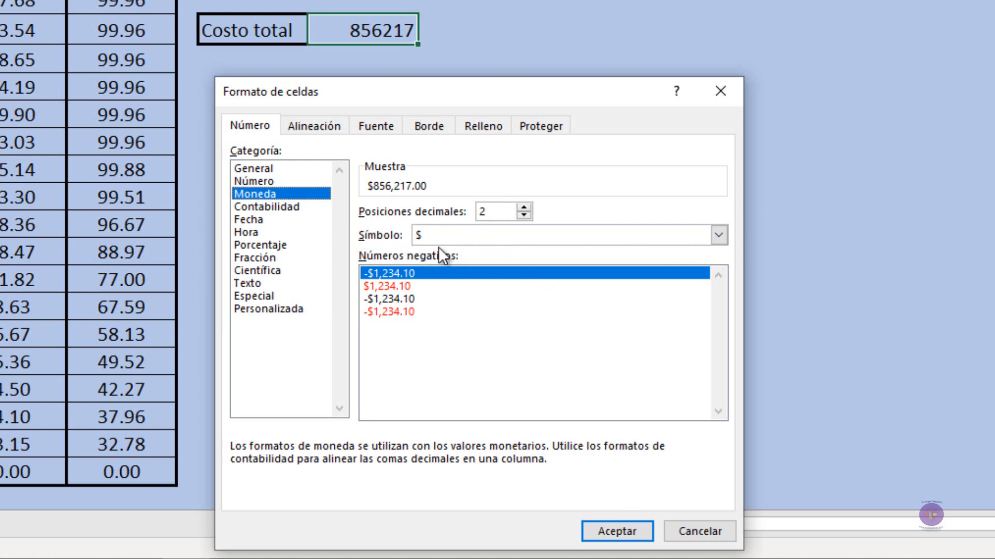
left_click(718, 236)
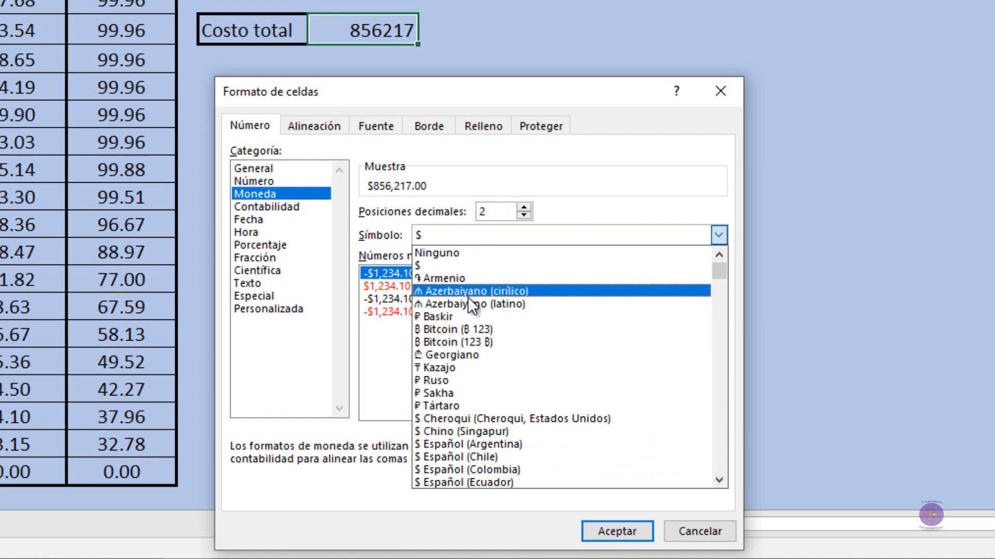
scroll(512, 397, "down", 1)
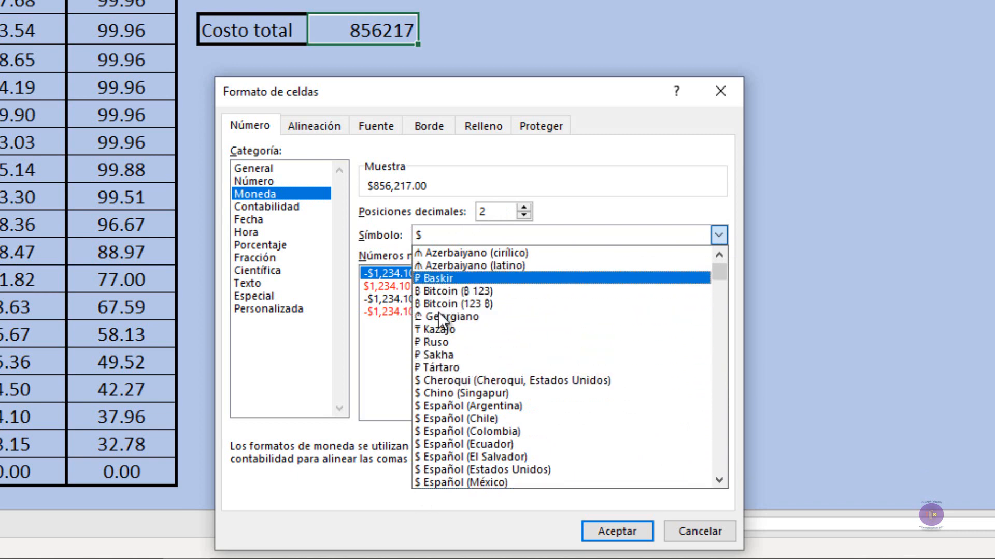
scroll(466, 362, "down", 2)
scroll(470, 402, "down", 9)
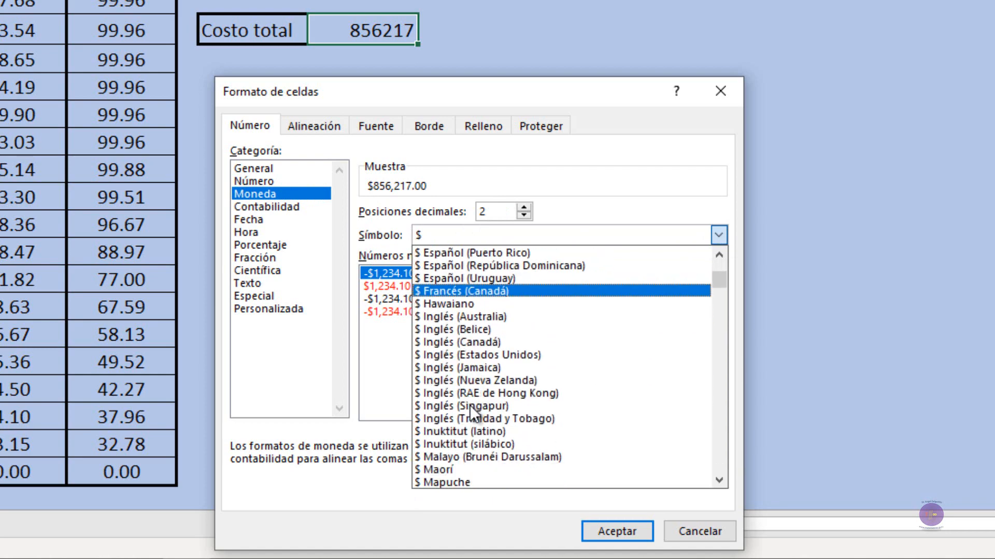
left_click(697, 531)
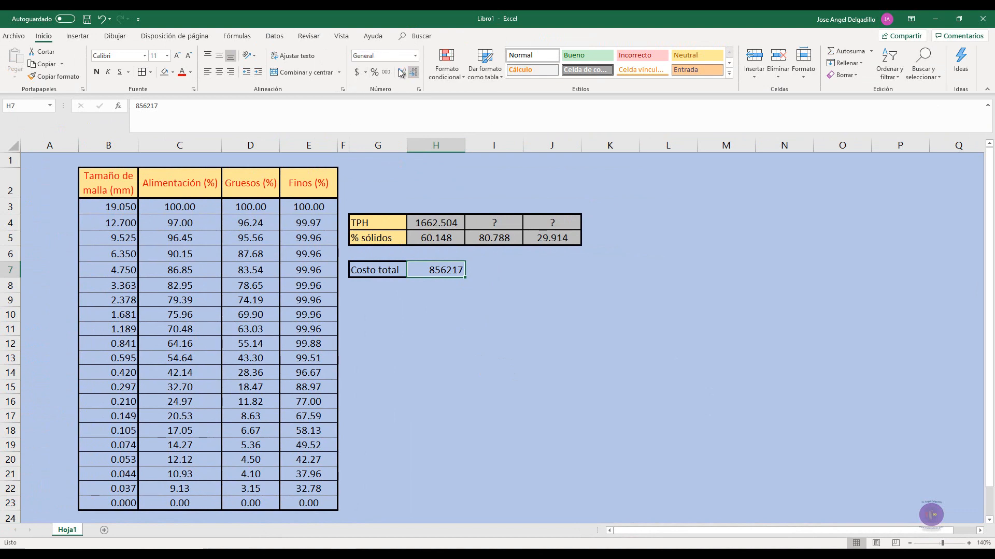
left_click(356, 74)
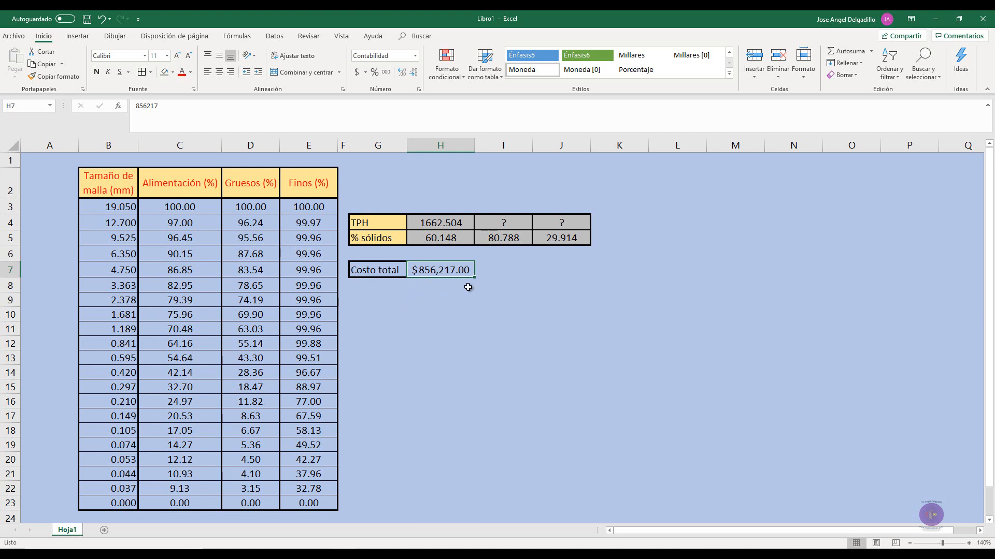
- Try the formula =H7*1 in cell G11 on the currency-formatted Costo total value, and clear the cell
left_click(396, 323)
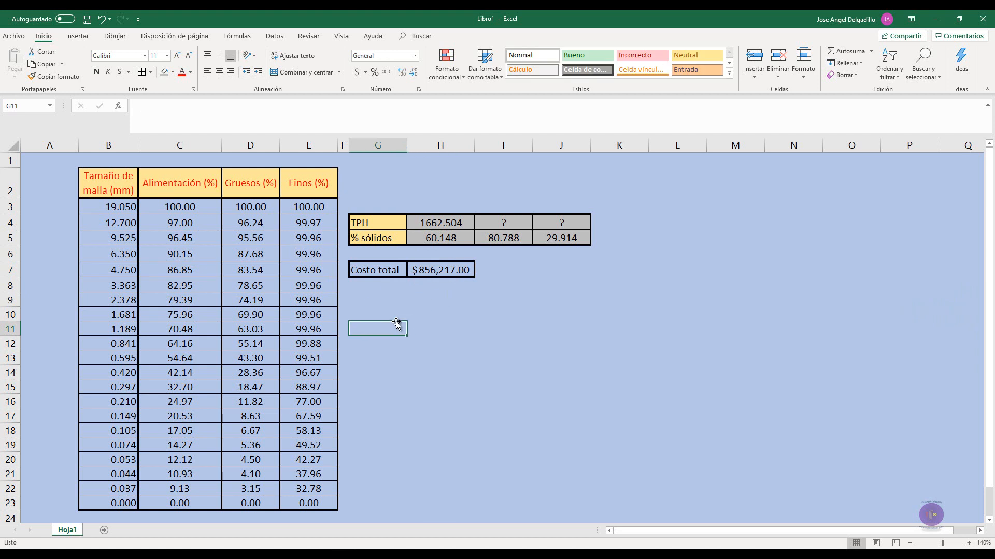
type("=")
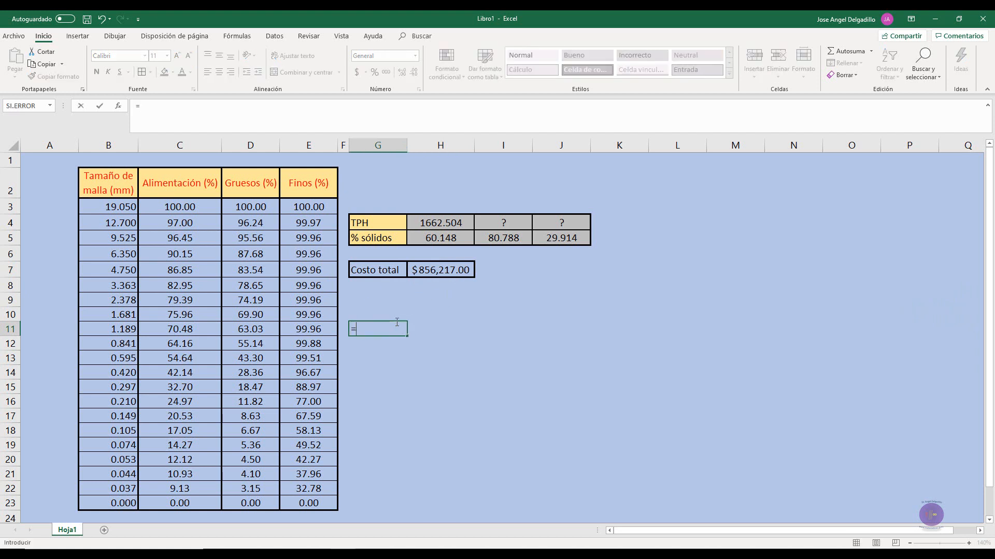
left_click(426, 266)
type("*")
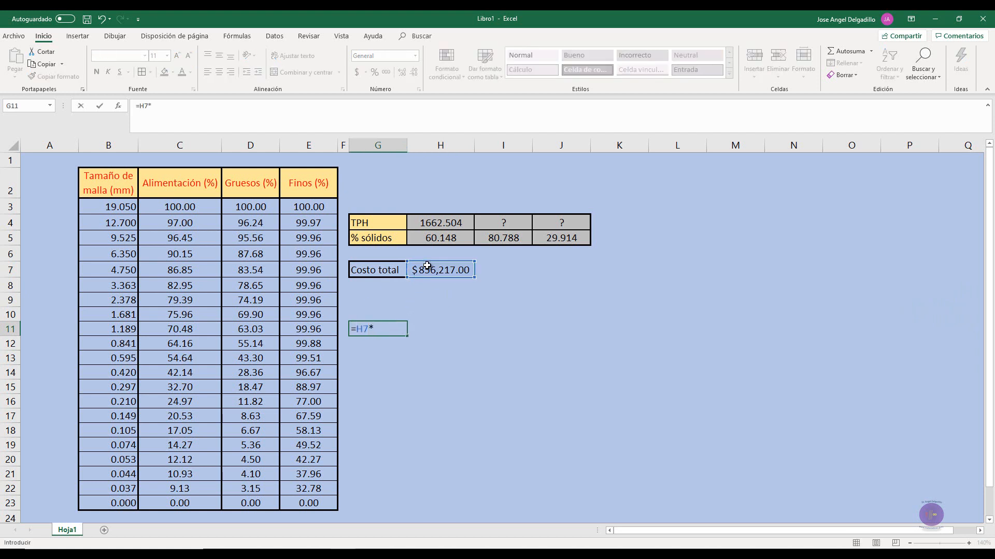
key("Return")
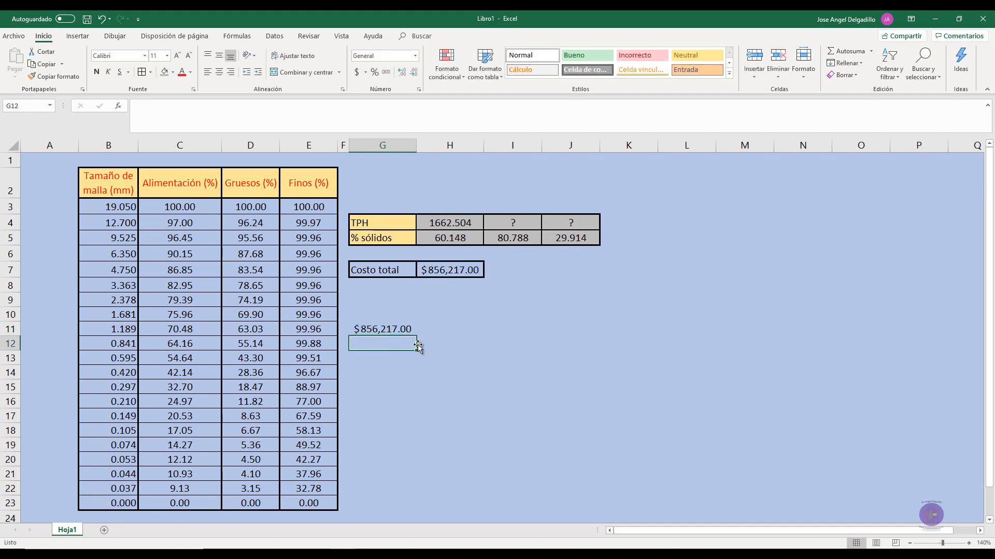
left_click(362, 332)
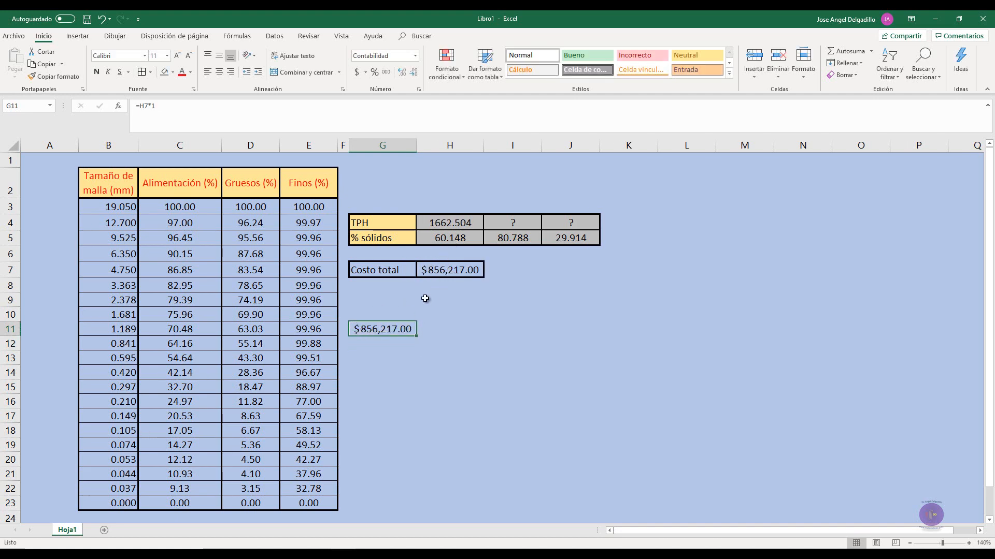
left_click(444, 272)
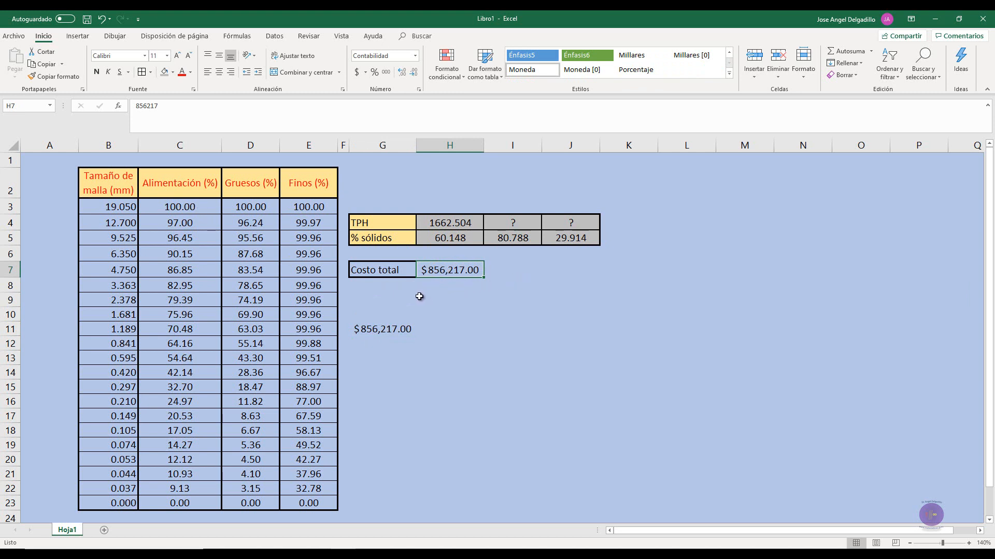
left_click(386, 326)
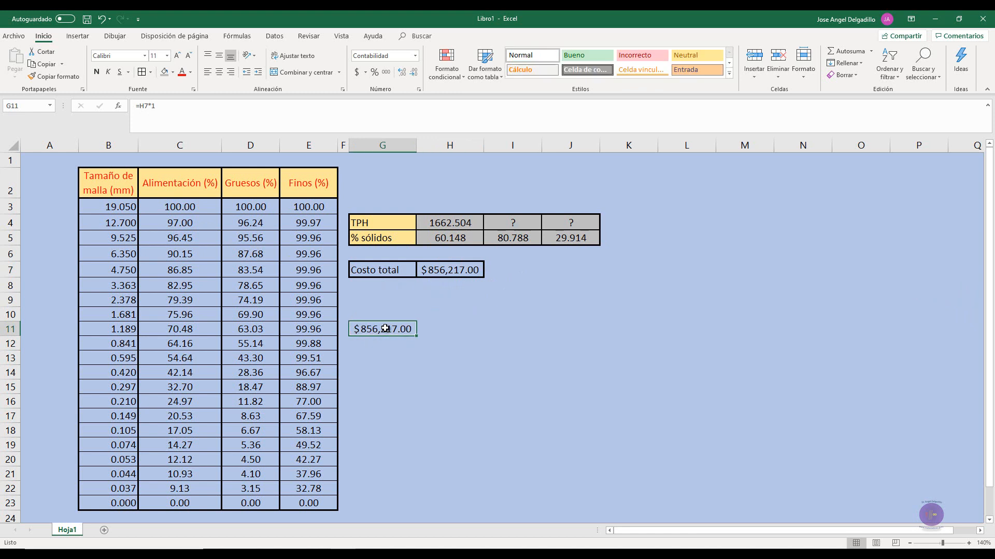
key("Delete")
- Format the Costo total value in H7 as Número with 2 decimal places and the thousands separator
left_click(438, 274)
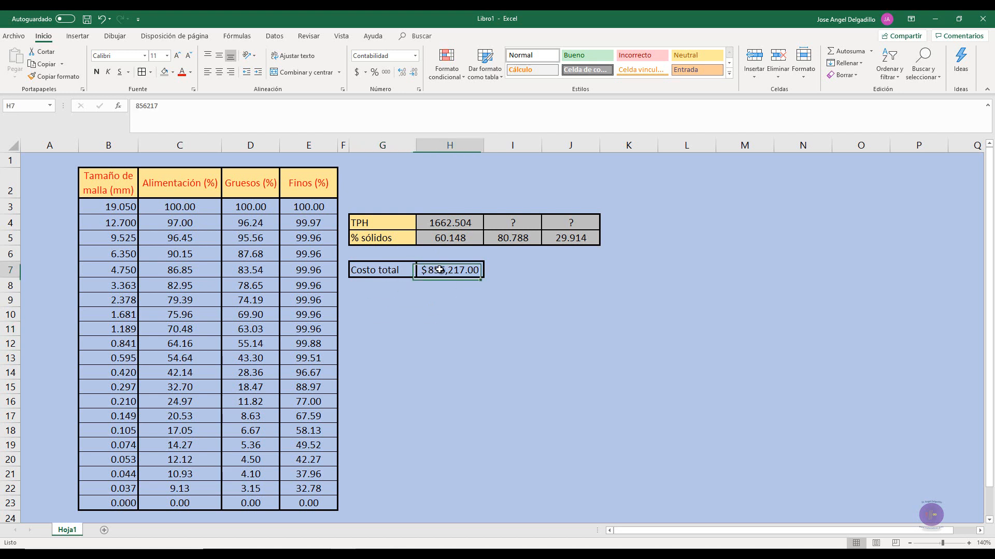
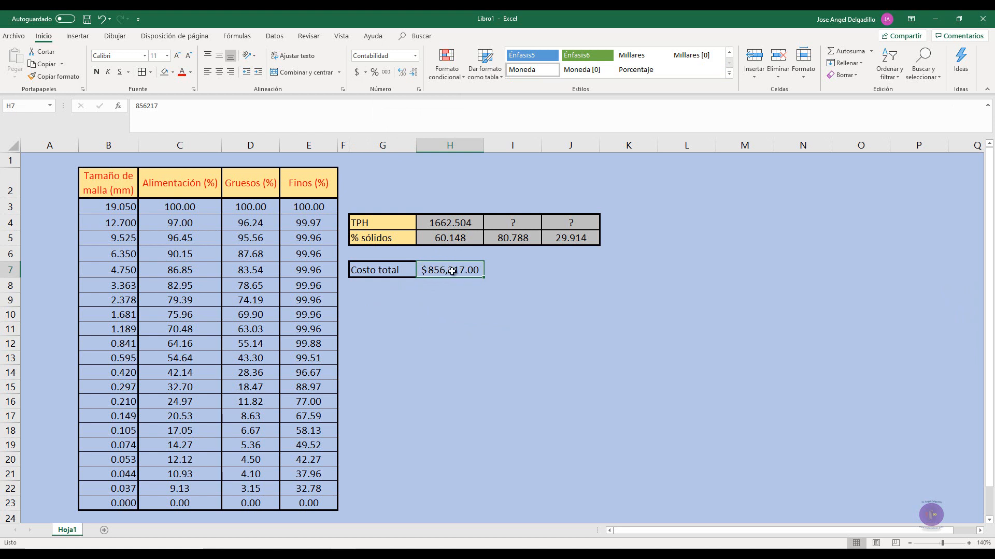
right_click(452, 271)
left_click(490, 462)
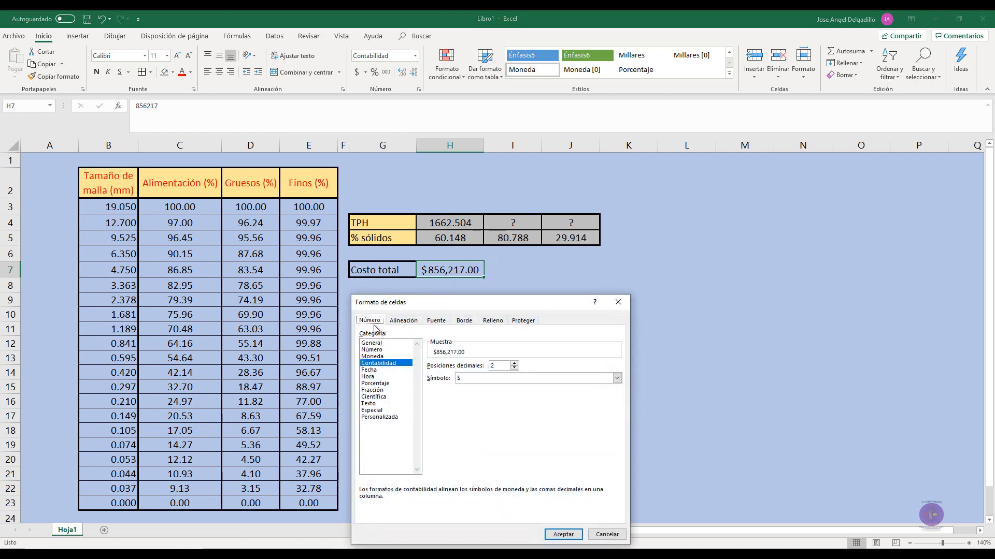
left_click(376, 344)
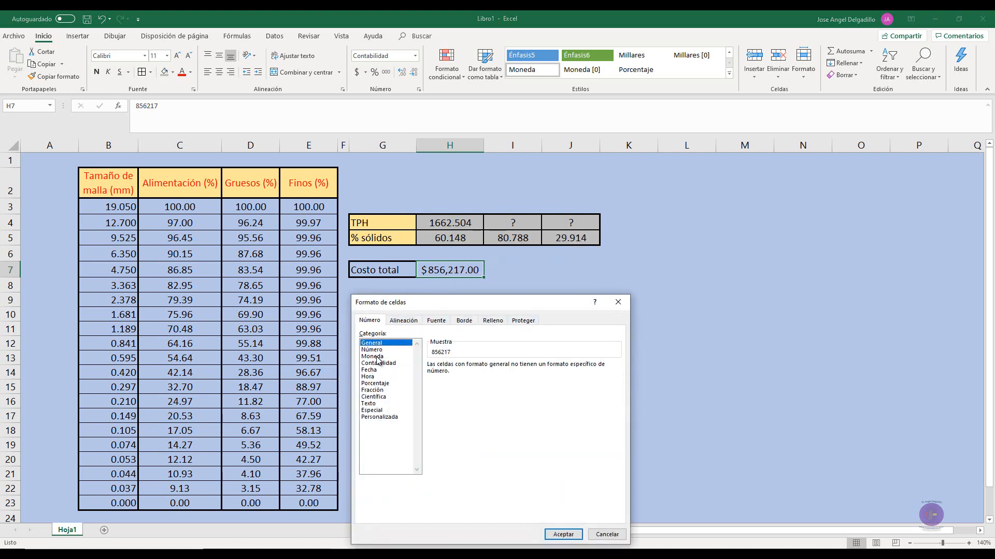
left_click(373, 351)
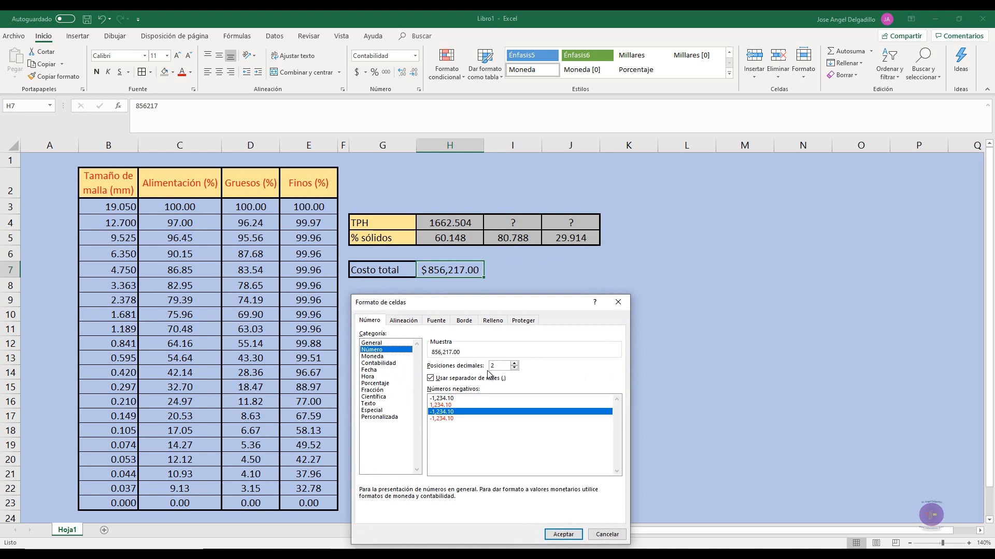
left_click(515, 367)
left_click(515, 363)
left_click(563, 535)
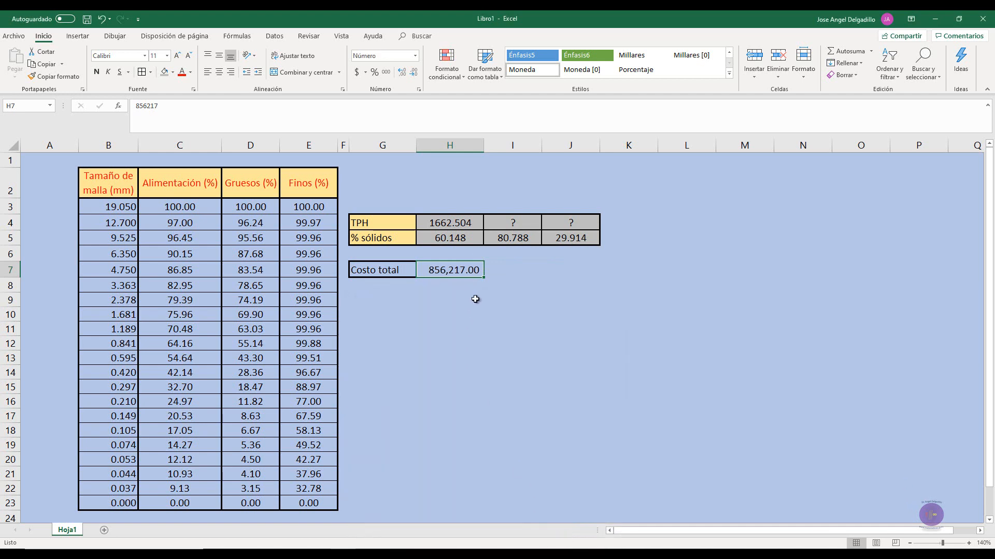
- Remove the thousands separator from the number format of the Costo total value in H7
left_click(472, 299)
right_click(451, 270)
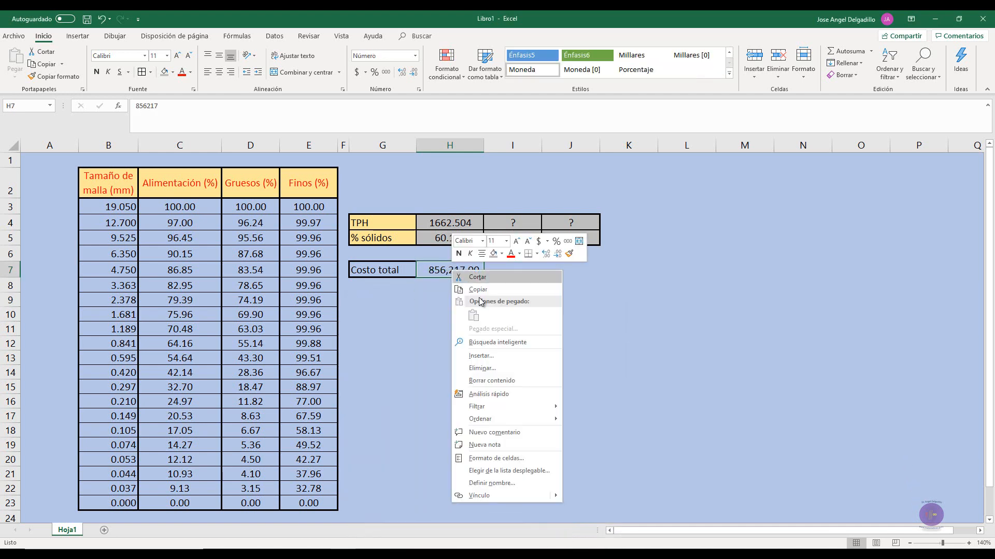
left_click(496, 459)
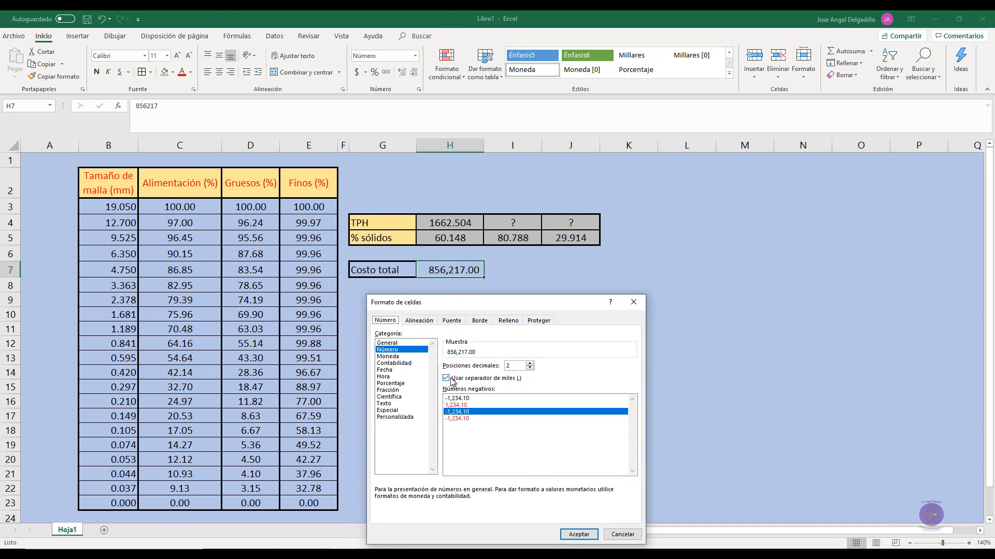
left_click(446, 379)
left_click(579, 535)
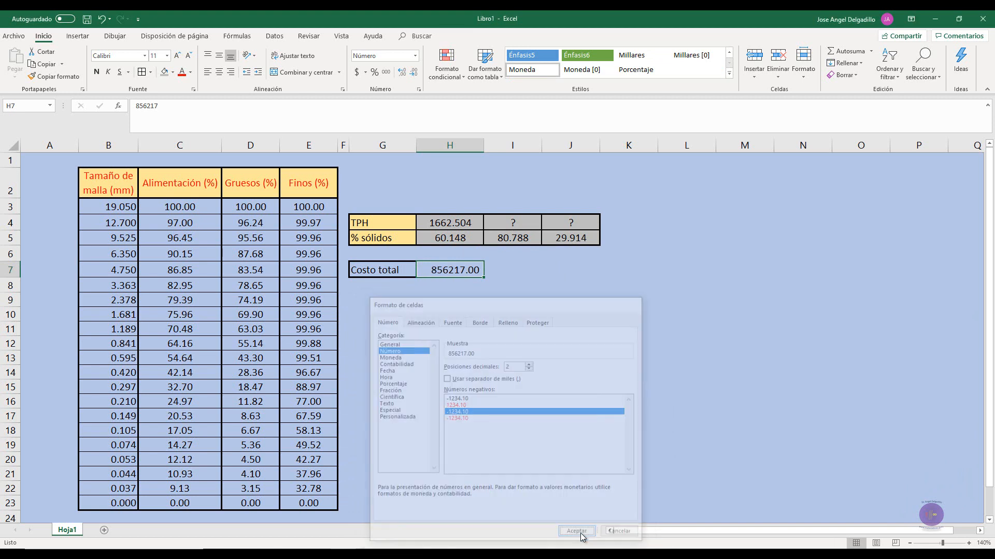
- Switch the Costo total value in H7 to the General format
right_click(464, 272)
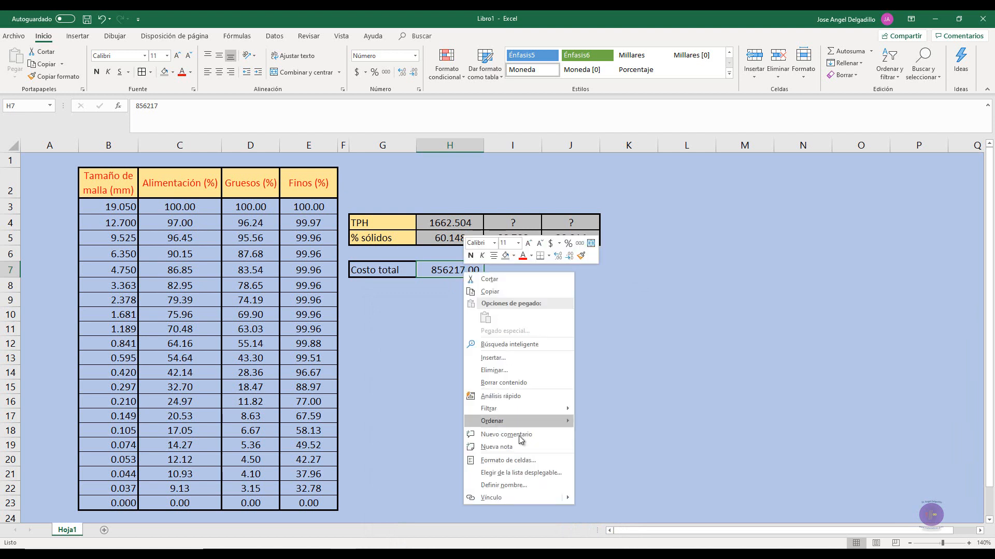
left_click(514, 459)
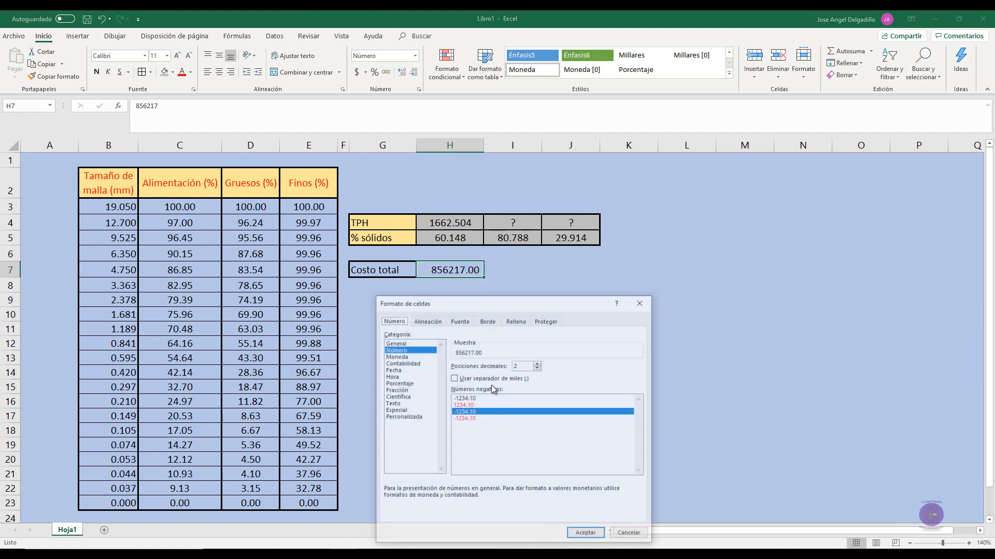
left_click(454, 378)
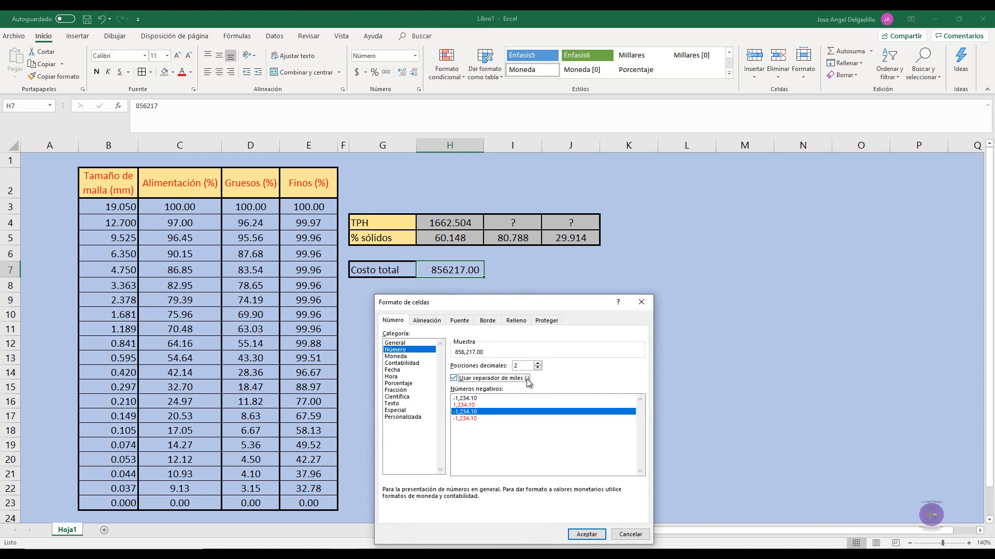
left_click(409, 343)
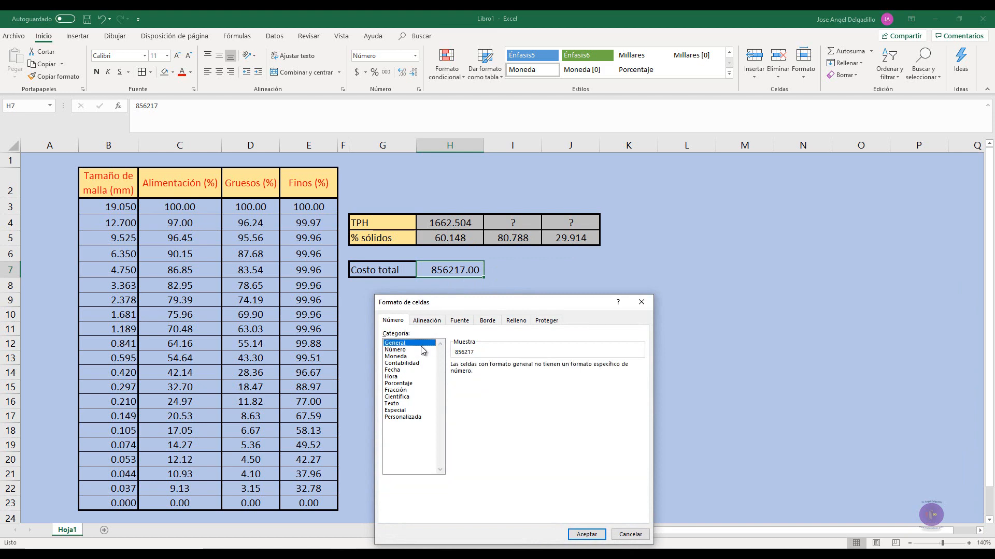
left_click(585, 534)
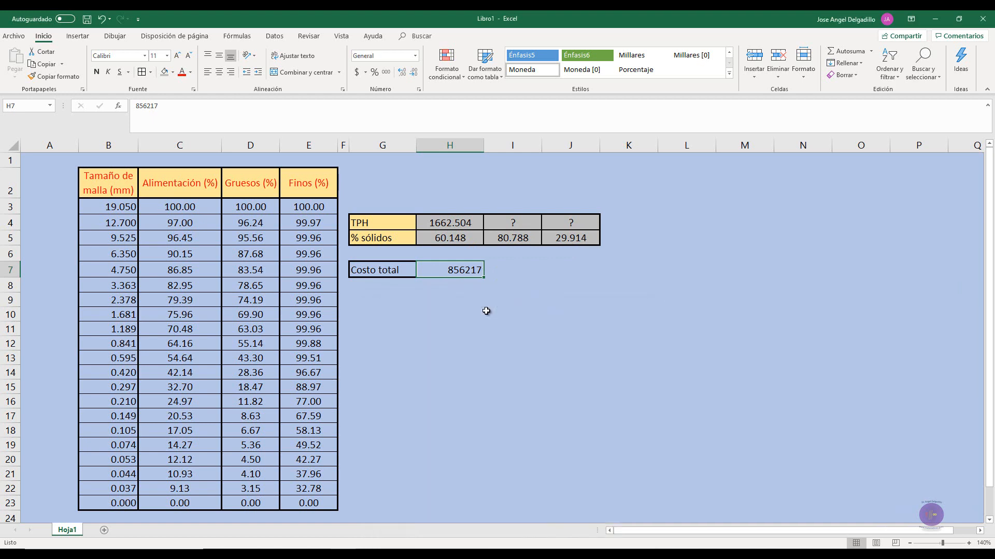
left_click(510, 289)
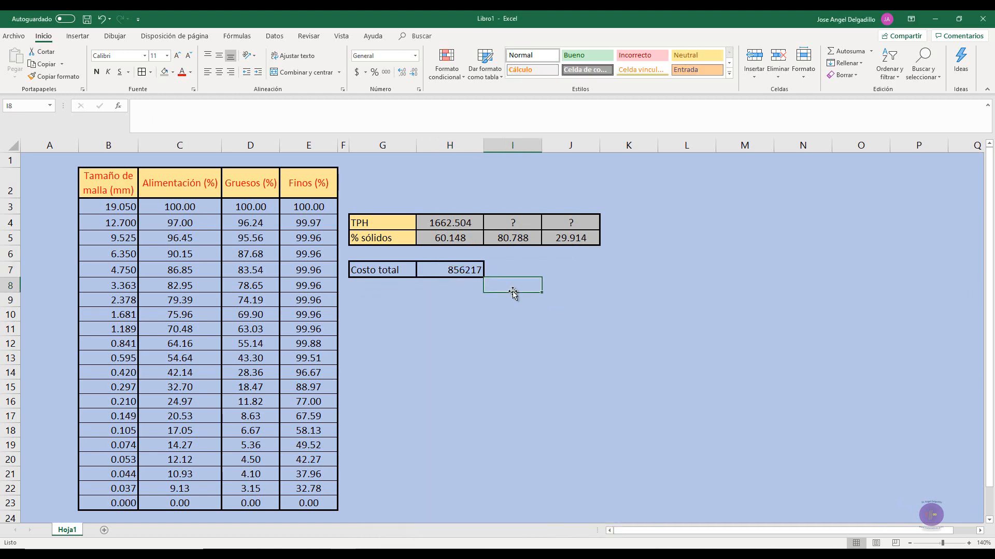
- Apply the Contabilidad format with $ to H7 and check the other currency options without choosing one
left_click(463, 271)
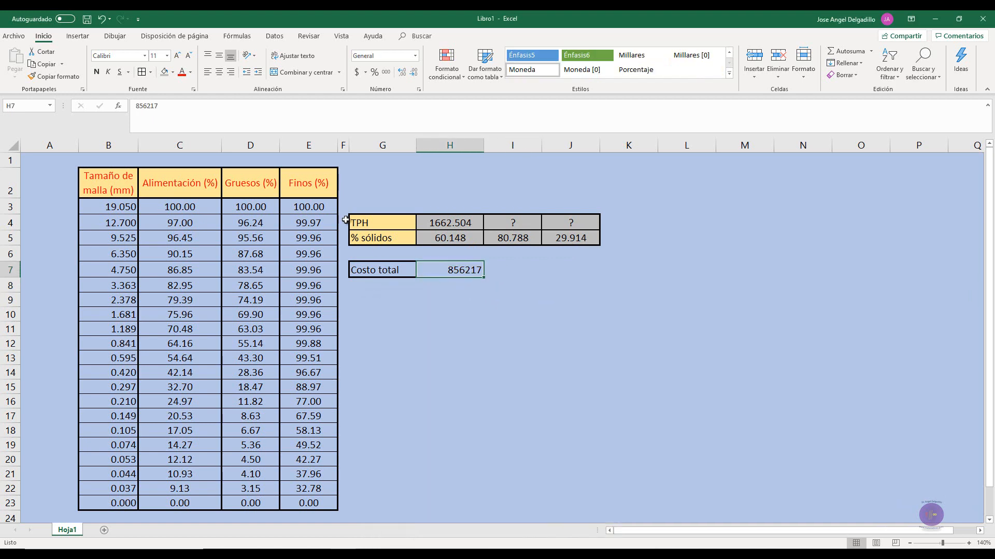
left_click(359, 73)
left_click(365, 76)
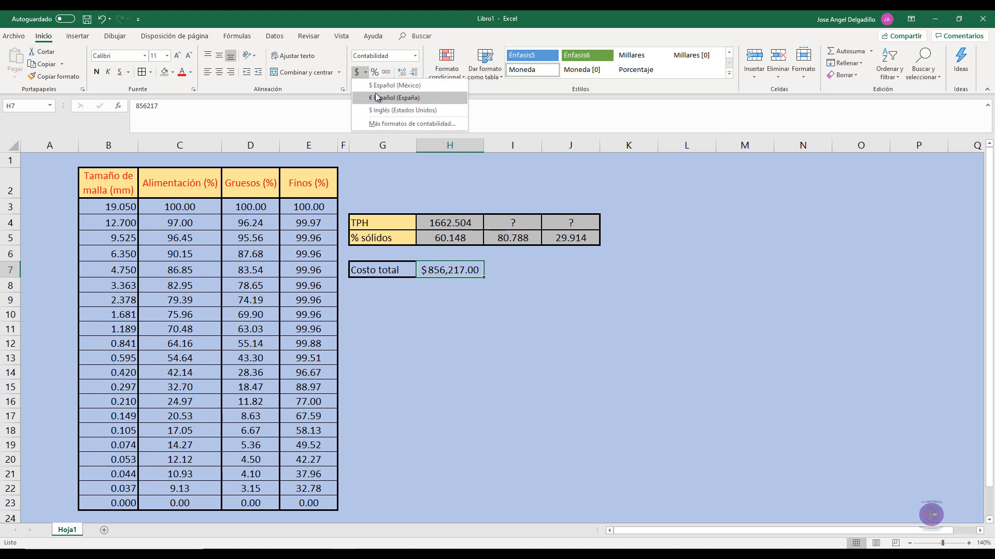
left_click(665, 211)
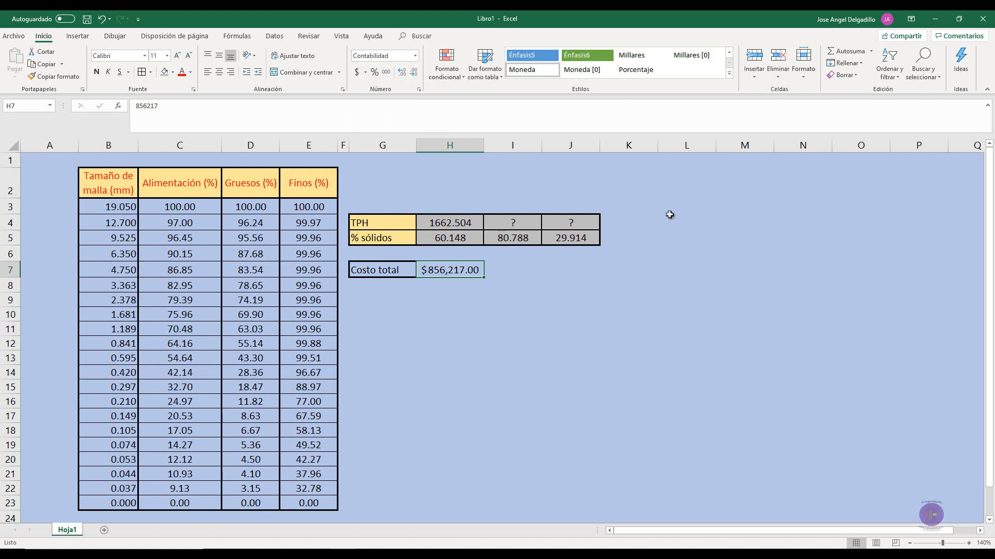
left_click(546, 331)
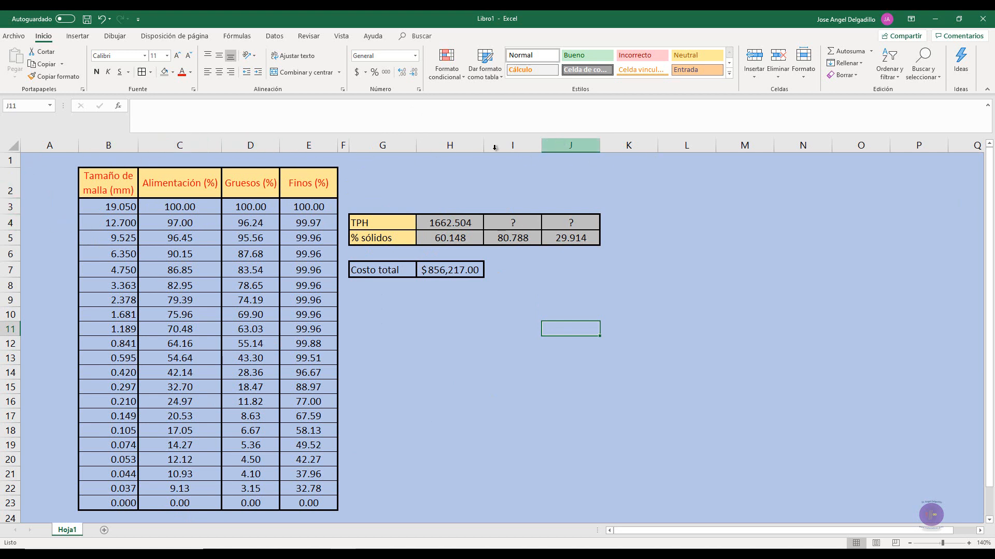
- Make row 3 slightly taller and preview larger font sizes on B3:E3 without applying any
mouse_move(14, 215)
left_mouse_down()
mouse_move(15, 234)
mouse_move(19, 216)
left_mouse_up()
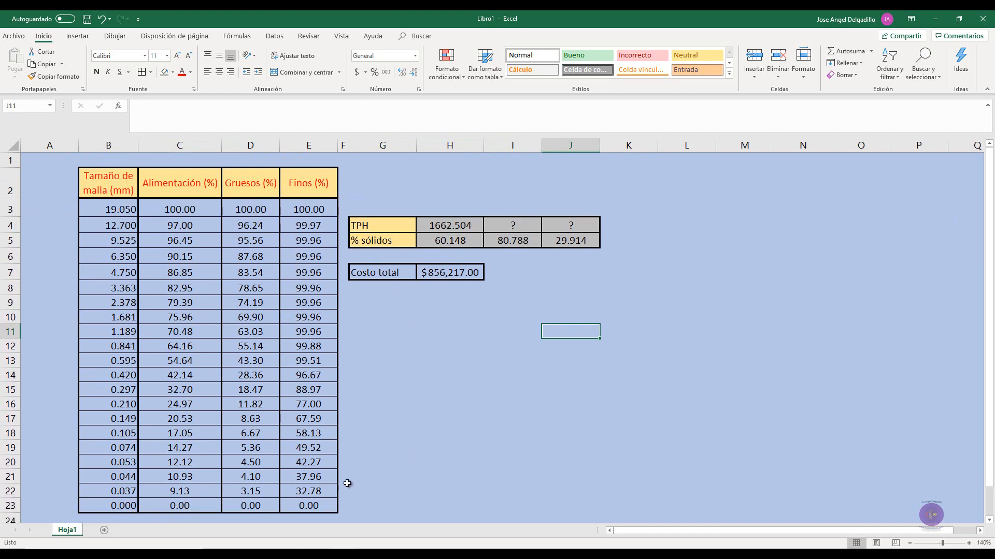
left_click_drag(118, 209, 314, 213)
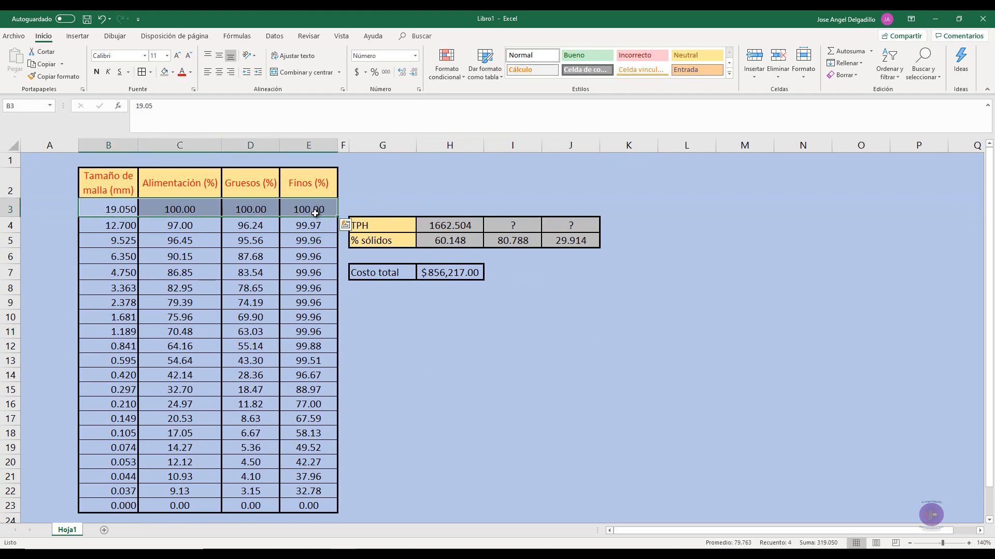
left_click(167, 56)
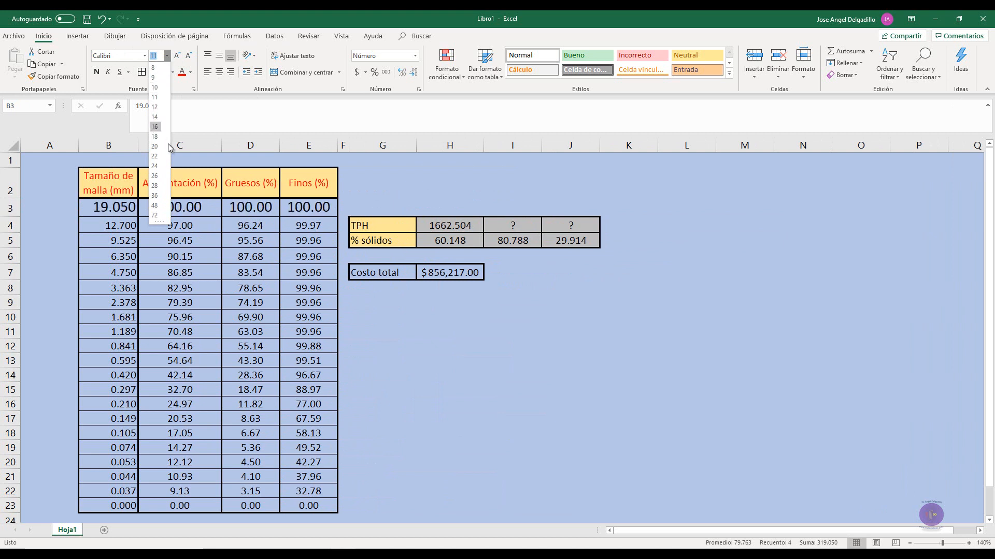
left_click(209, 111)
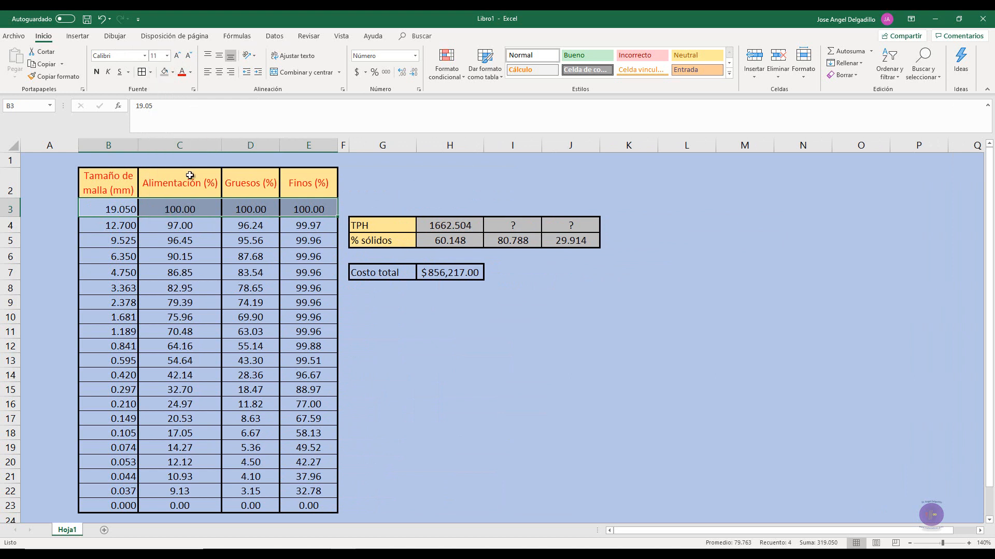
- Try growing and shrinking the font of B3:E3 in single steps, up to size 18 and back down
left_click(178, 57)
left_click(178, 57)
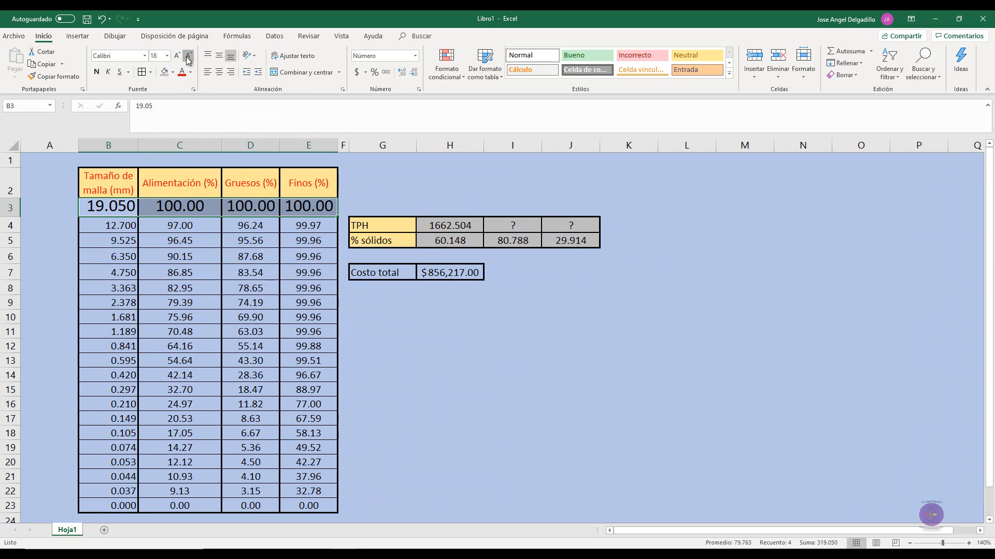
left_click(189, 59)
left_click(188, 59)
left_click(176, 57)
left_click(176, 57)
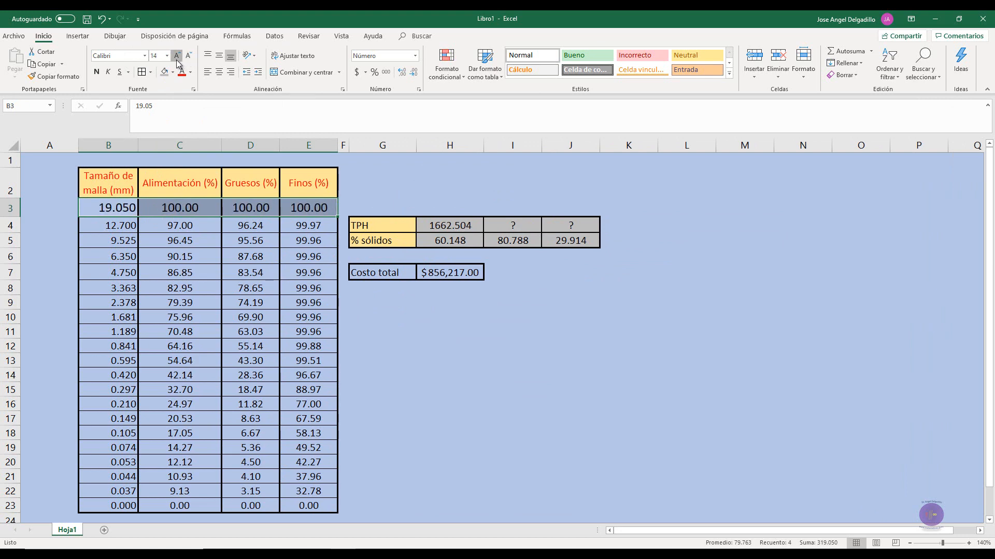
- Enlarge the font of the first data row, B3:E3, to size 48
left_click(177, 57)
left_click(176, 57)
left_click(177, 57)
left_click(176, 57)
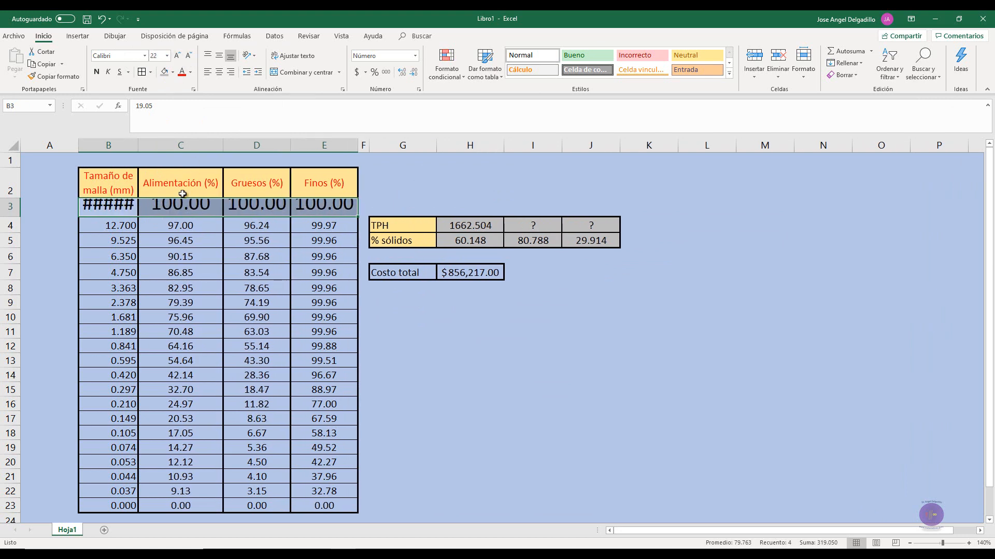
left_click(177, 56)
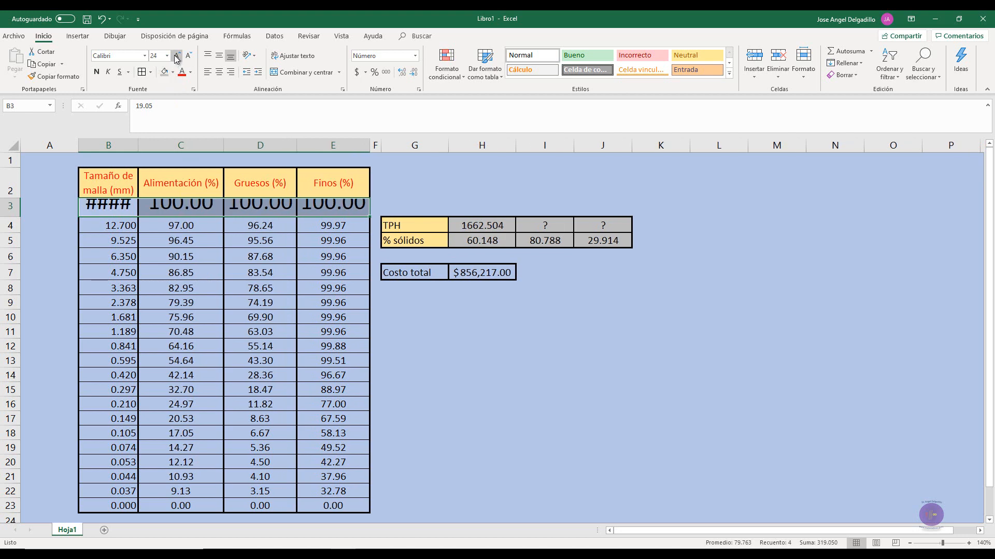
left_click(176, 56)
left_click(176, 56)
left_click(177, 56)
left_click(177, 56)
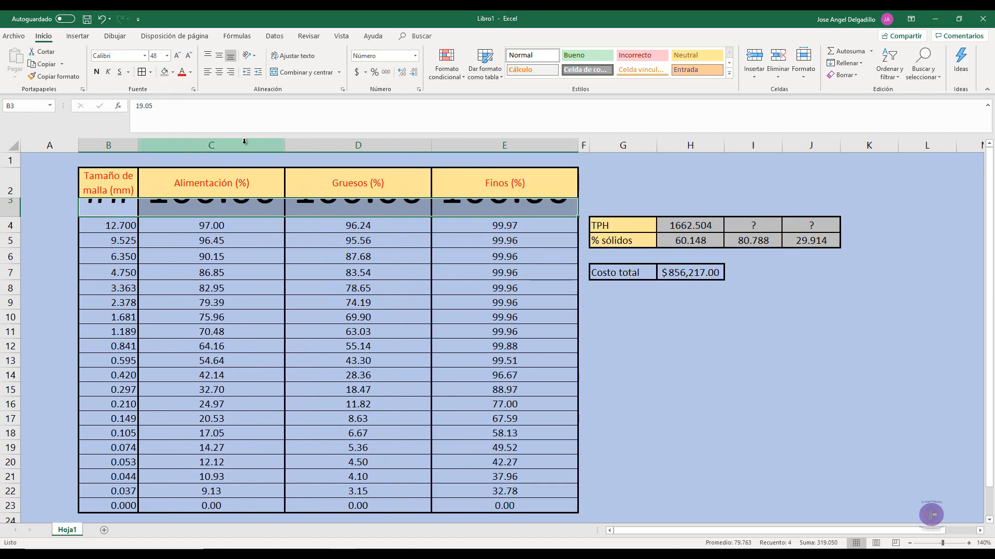
- Make row 3 tall enough for the enlarged numbers and narrow columns C, D and E so their values no longer fit
left_click_drag(287, 147, 252, 146)
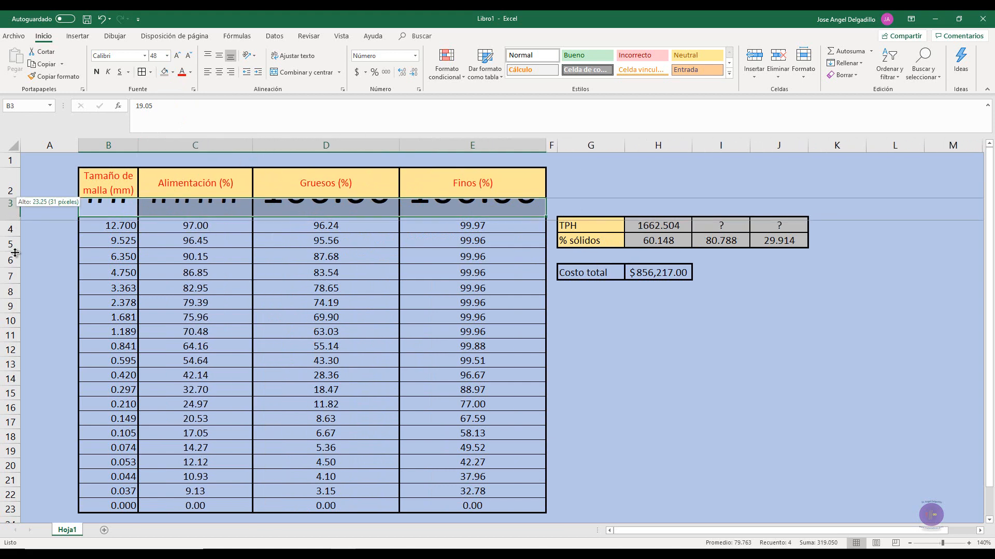
left_click_drag(11, 217, 12, 278)
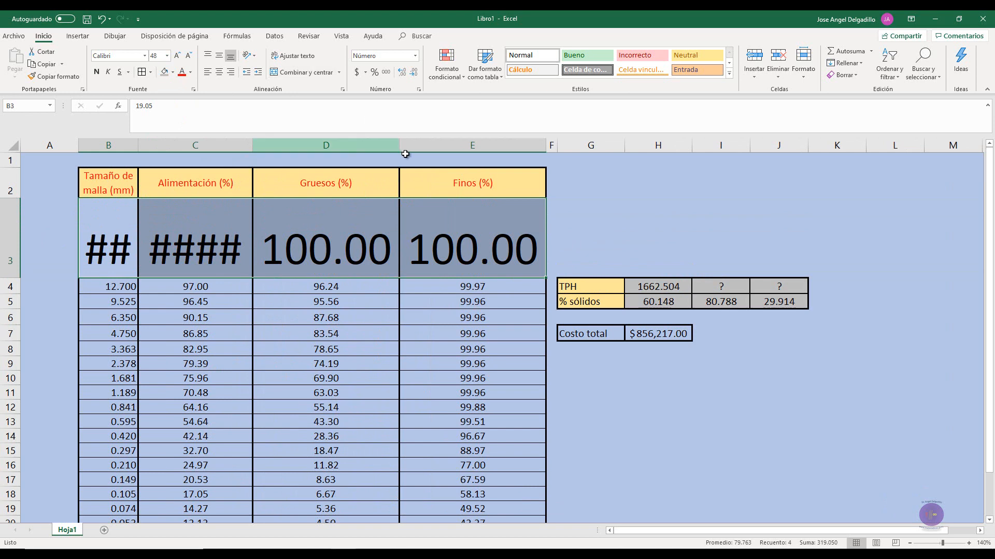
left_click_drag(397, 147, 379, 147)
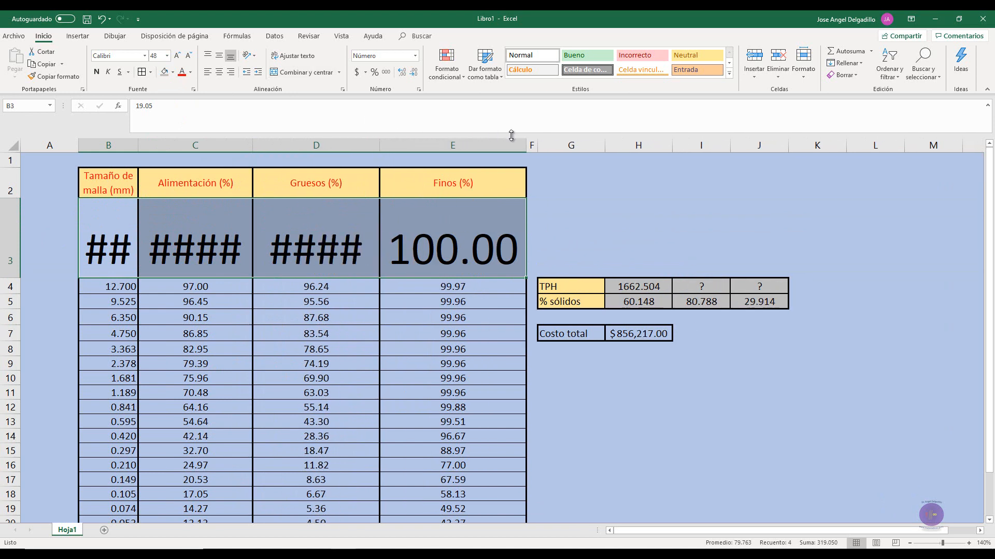
left_click_drag(524, 141, 500, 145)
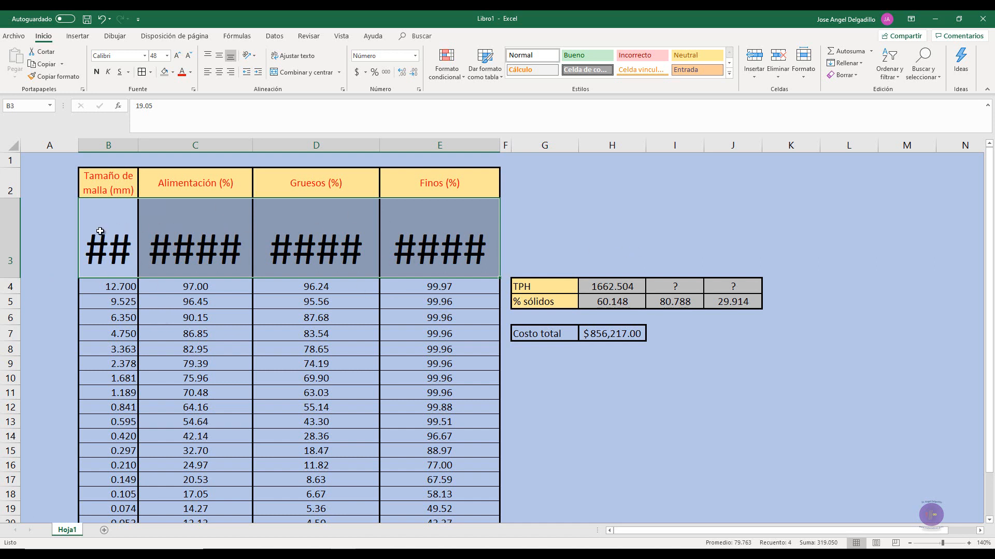
- Check the stored values of C3, D3 and B3, and autofit the widths of columns B to E
left_click(205, 253)
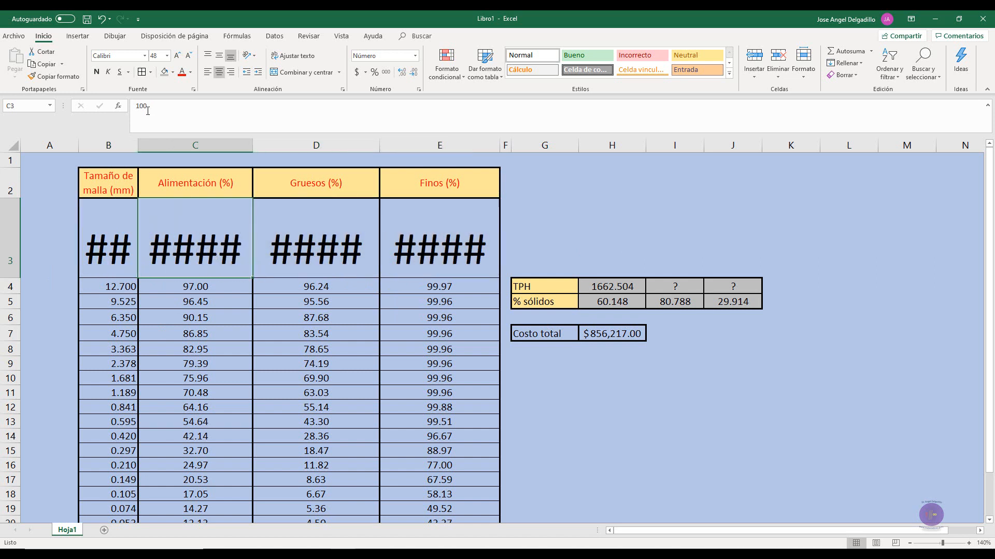
left_click(307, 240)
left_click(101, 247)
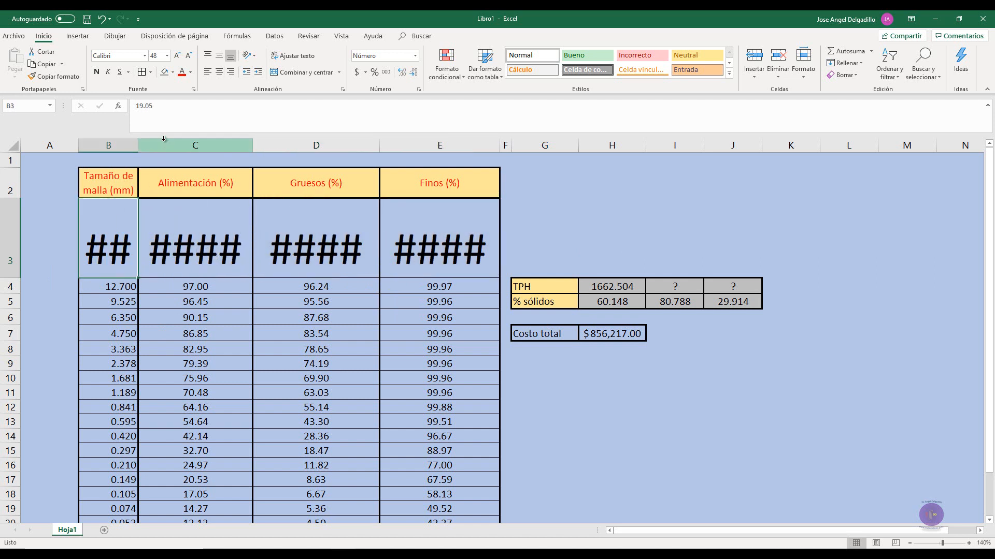
double_click(138, 146)
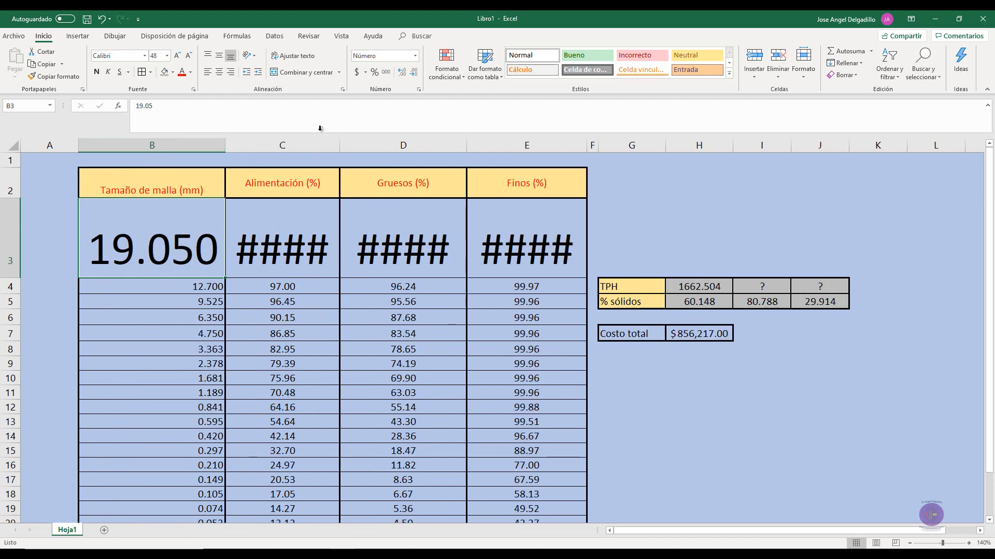
double_click(339, 145)
double_click(498, 145)
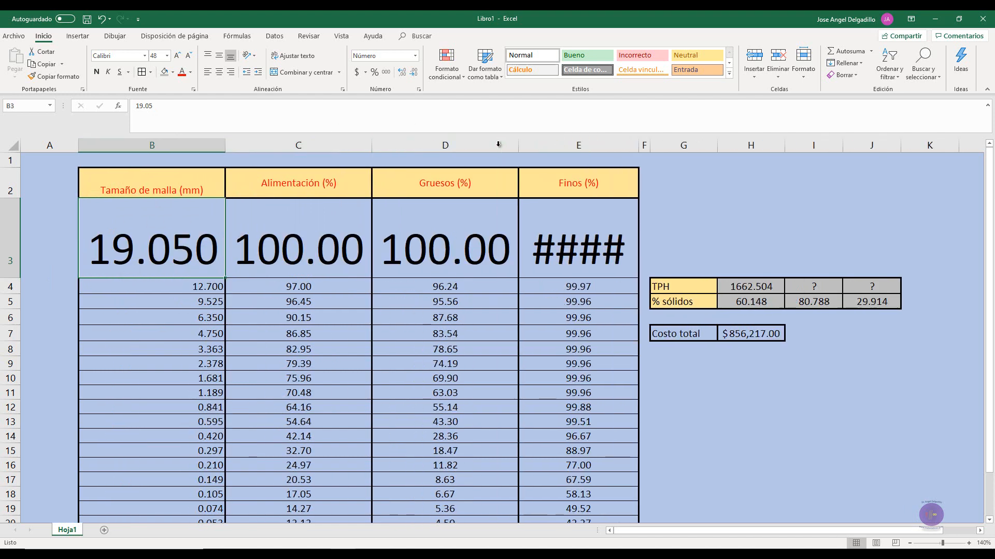
double_click(639, 146)
- Set the font size of cells B3:E3 to 11
left_click_drag(627, 244, 150, 241)
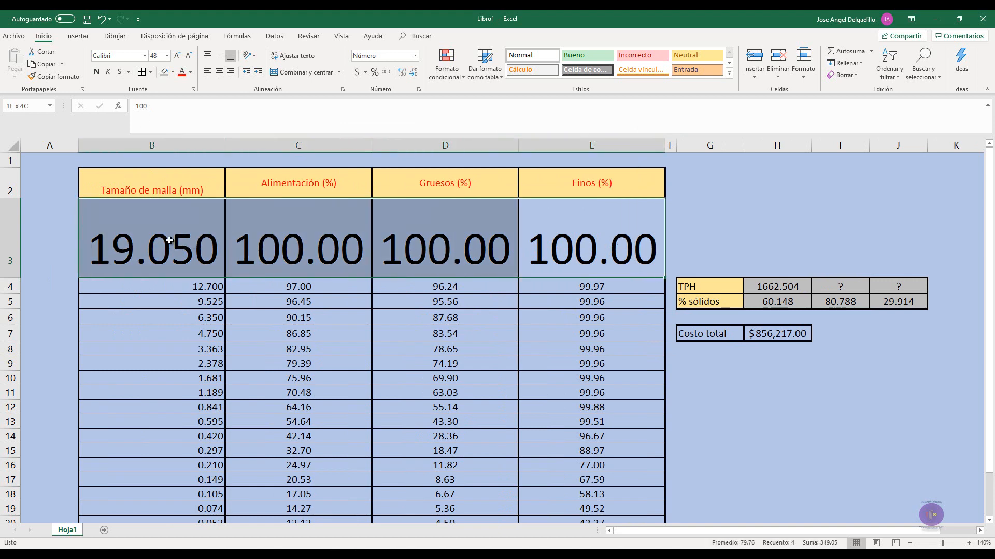
left_click(158, 56)
left_click(167, 57)
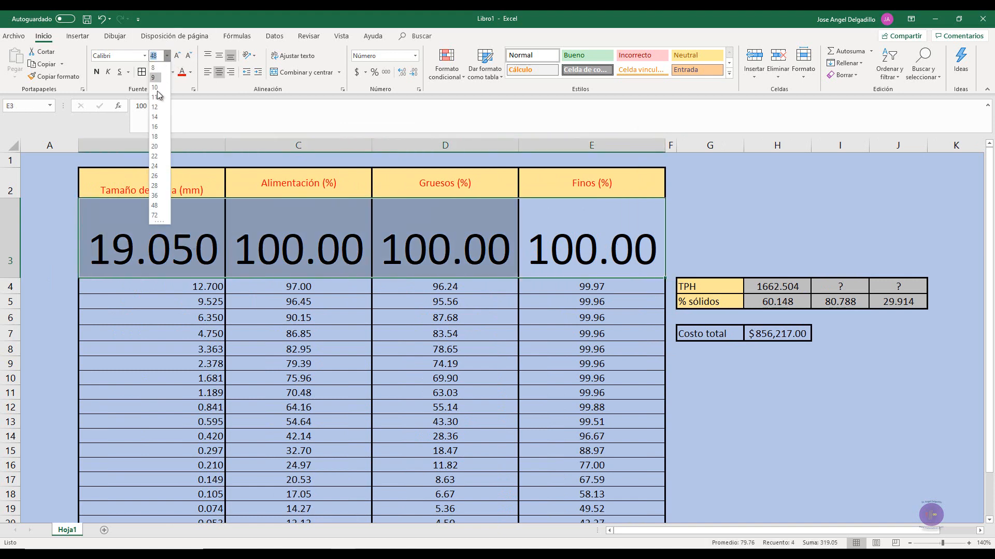
left_click(155, 99)
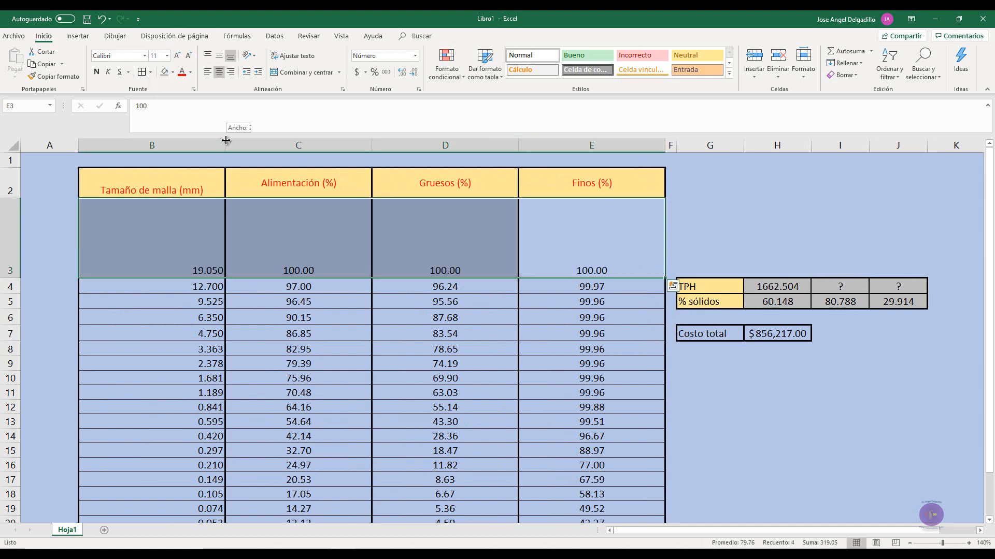
- Autofit columns B to E and row 3, and resize column B so its header fits on two lines
double_click(225, 139)
double_click(334, 146)
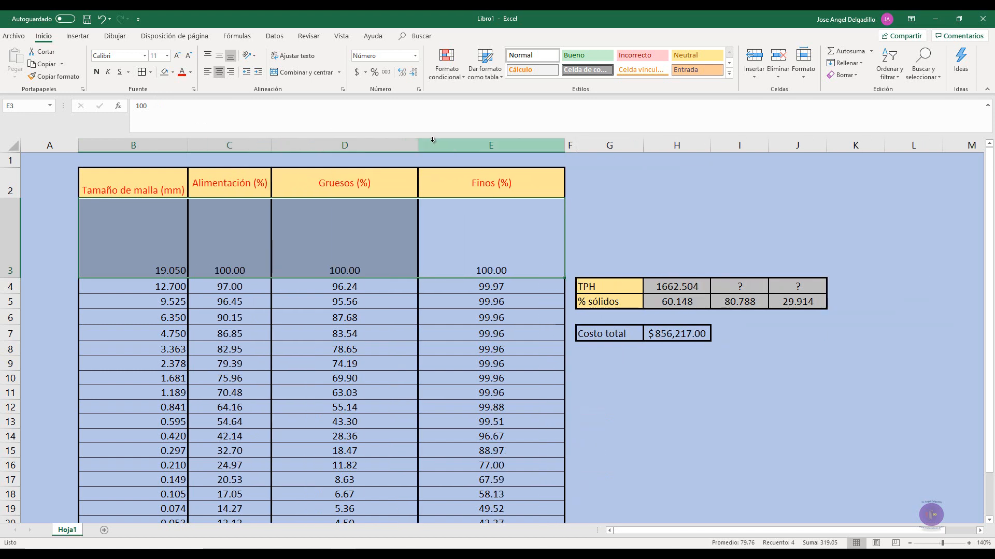
double_click(418, 145)
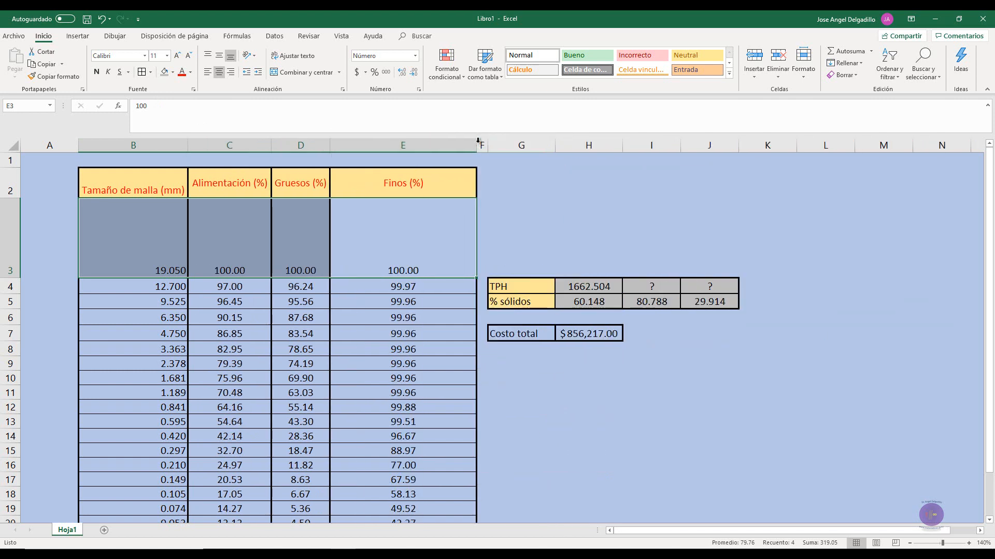
double_click(477, 139)
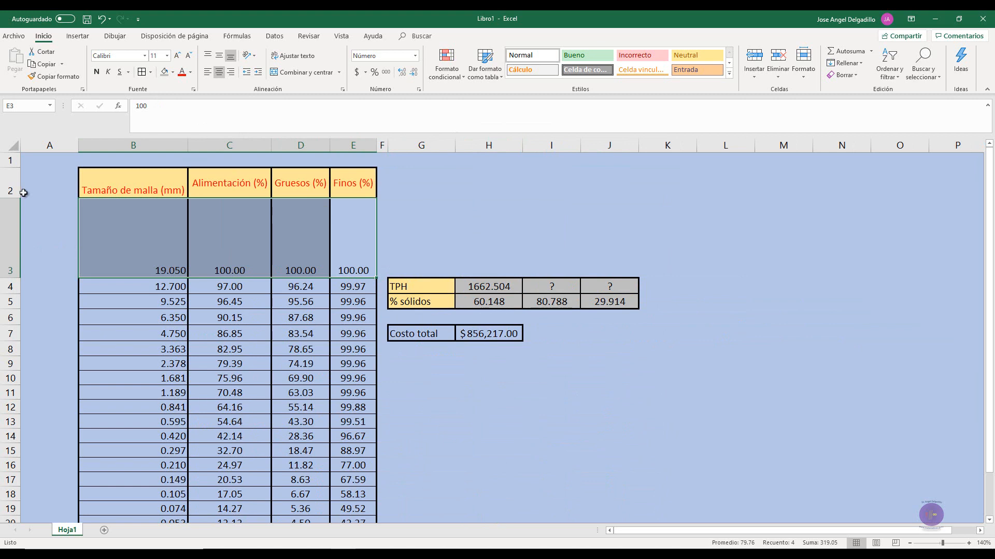
double_click(16, 278)
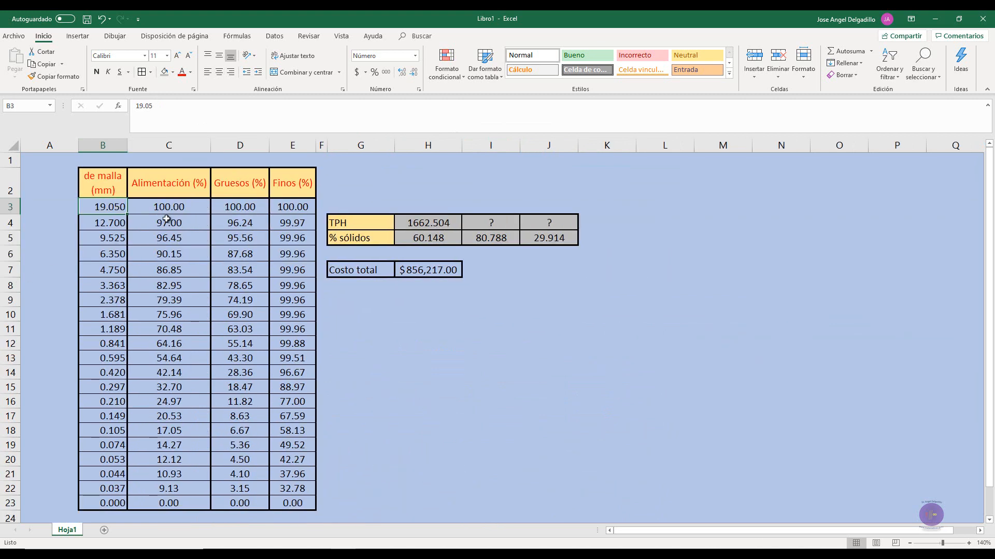
left_click_drag(126, 140, 139, 147)
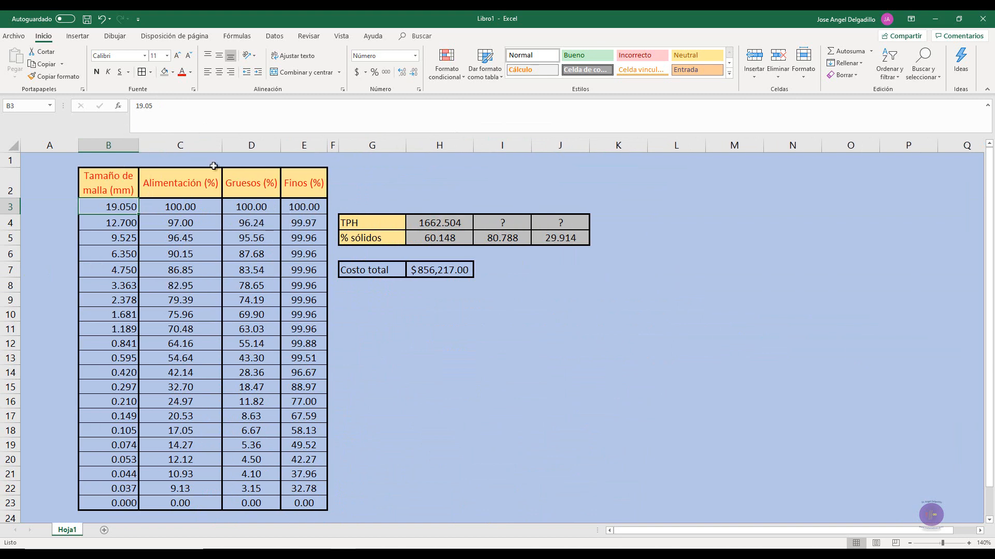
- Enter the title "Flujo en hidrociclones" in cell B1 above the table
left_click(125, 160)
type("Fk")
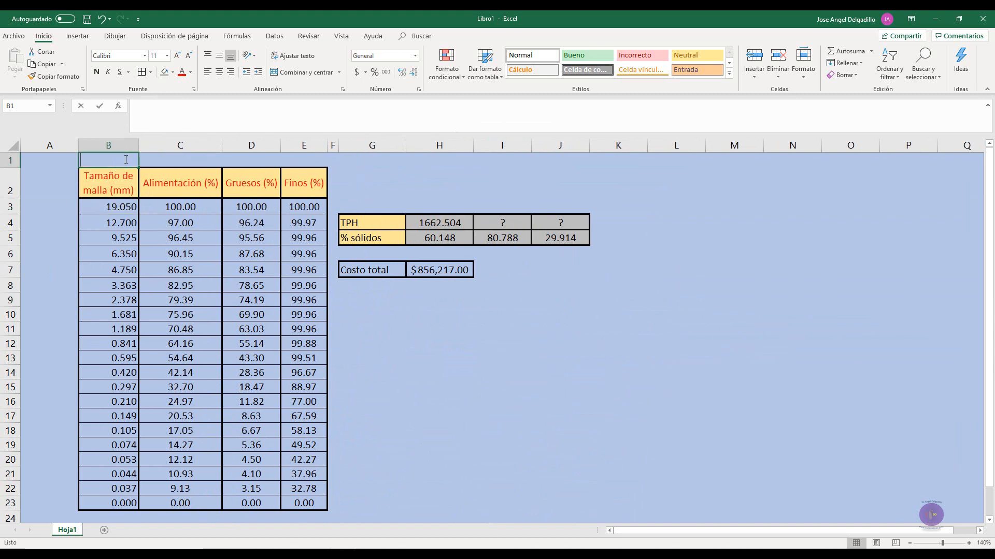
key("BackSpace")
type("lujo en hidrociclones")
key("Return")
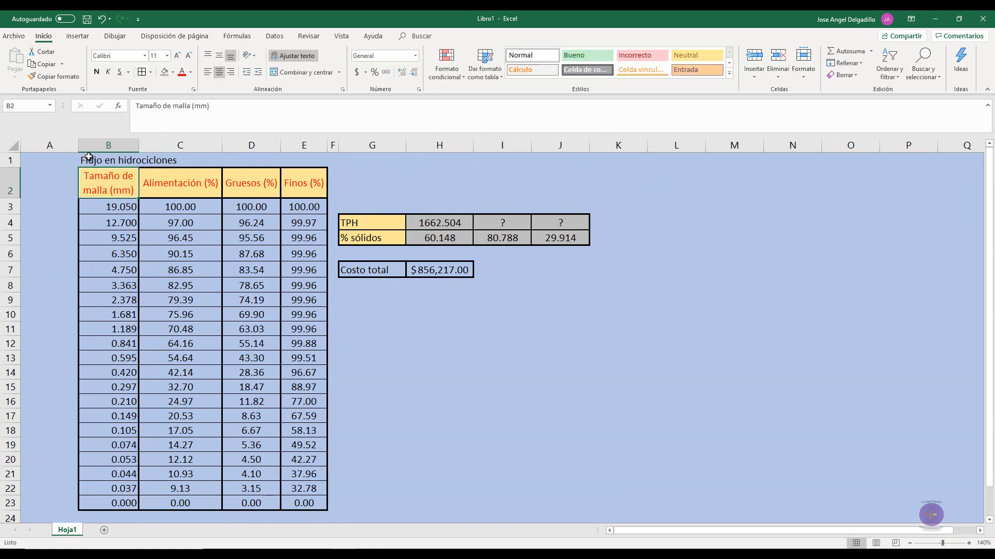
- Check cells B1, C1, D1 and E1 to see which of them holds the title text
left_click(111, 160)
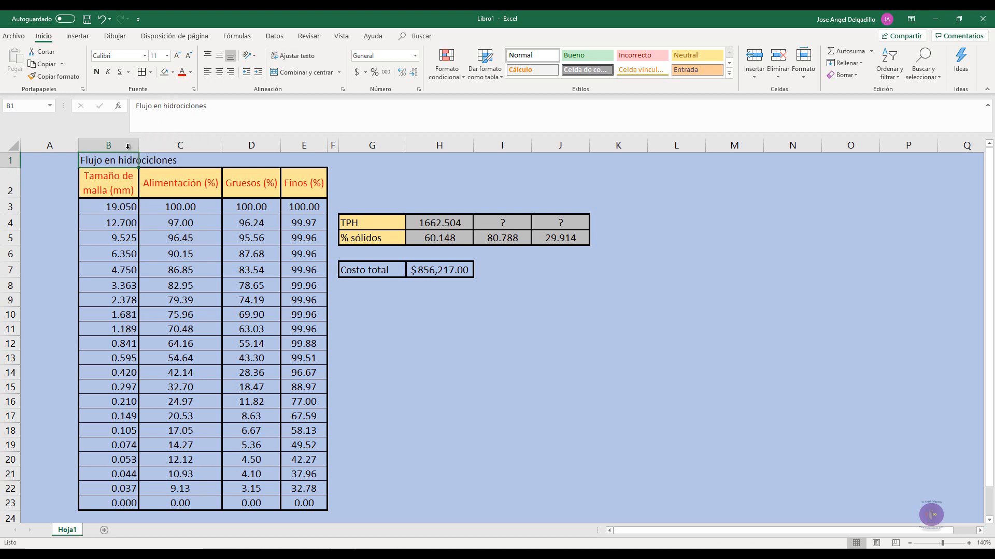
left_click(167, 160)
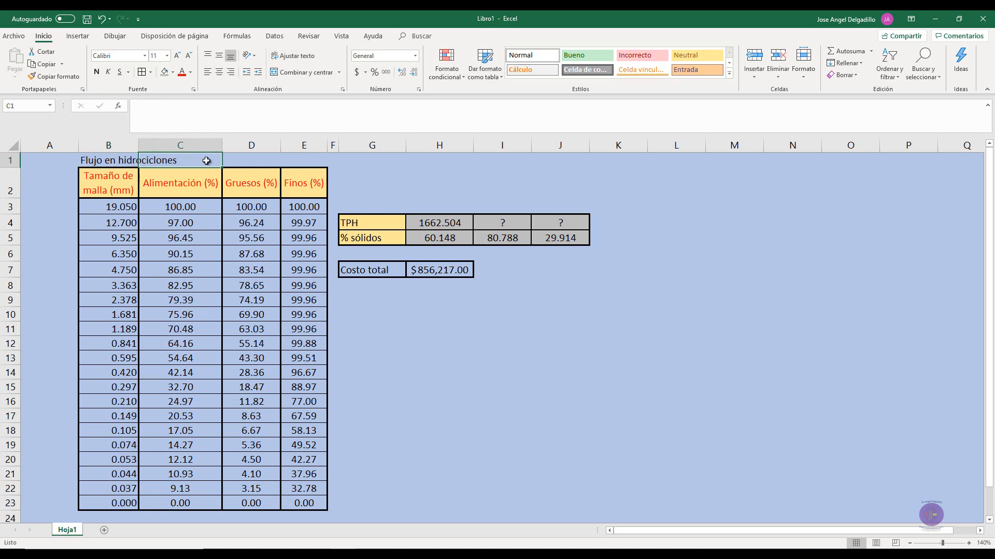
left_click(254, 157)
left_click(303, 155)
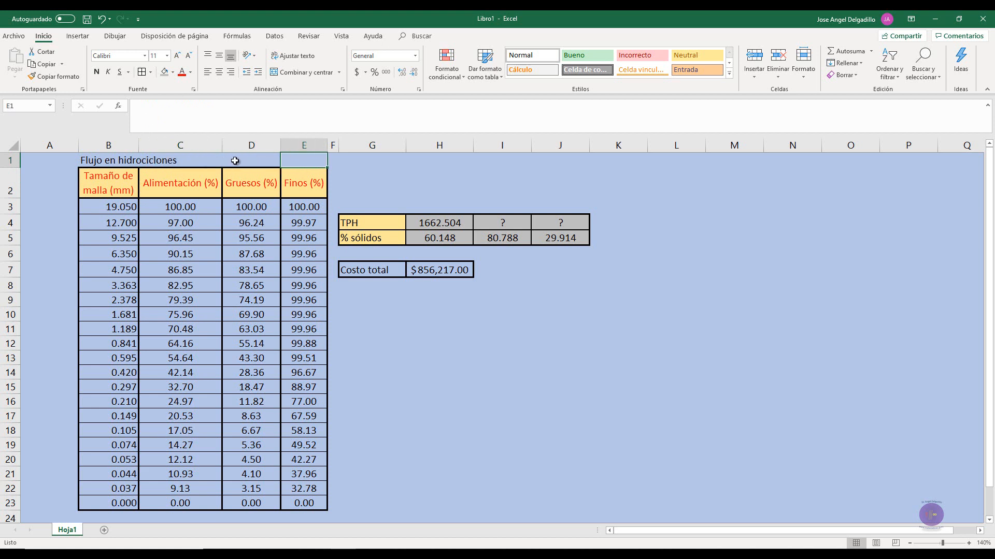
left_click(89, 161)
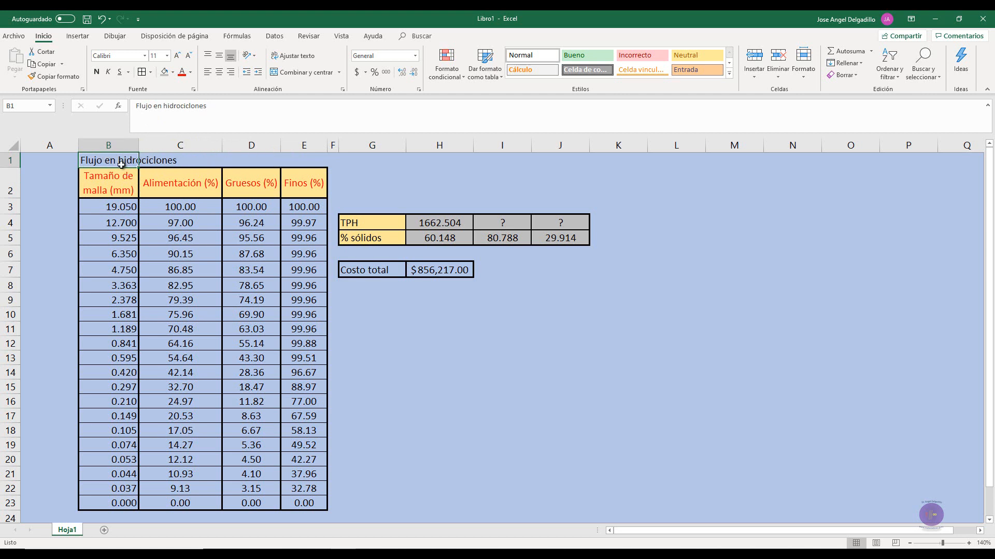
- Try moving the title from B1 to C1 to position it over the table
left_click_drag(122, 155, 195, 159)
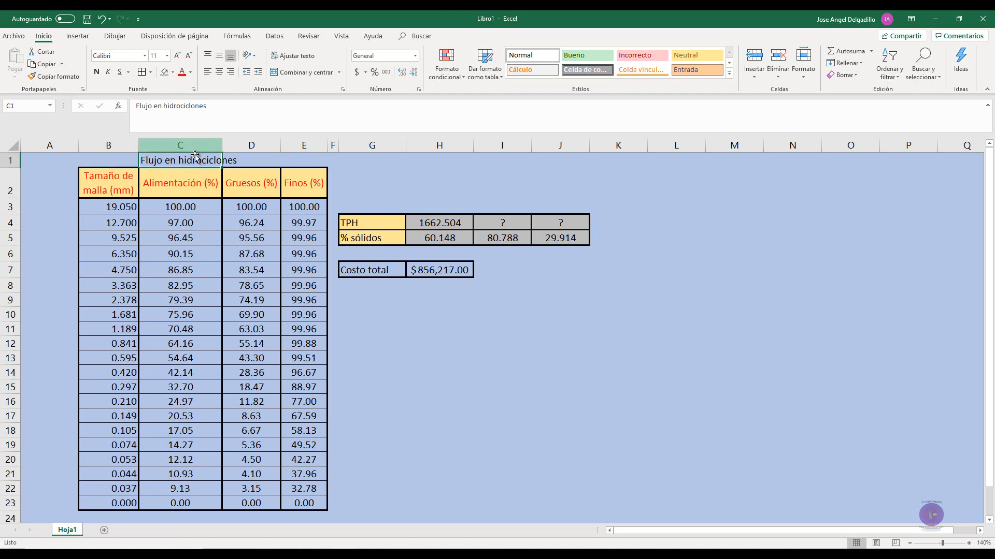
left_click(412, 168)
left_click(177, 163)
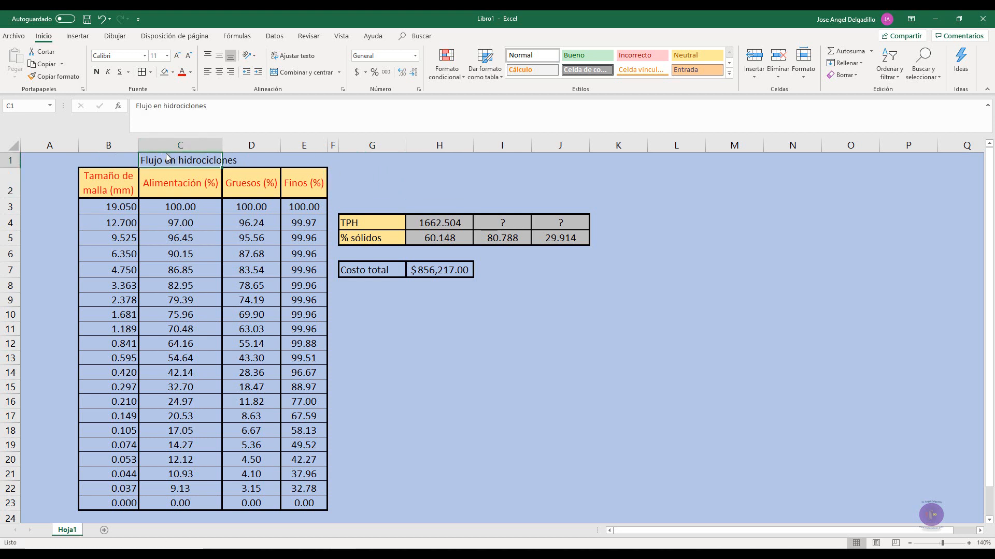
- Merge and center the title across B1:E1 above the particle-size table
left_click_drag(166, 154, 292, 157)
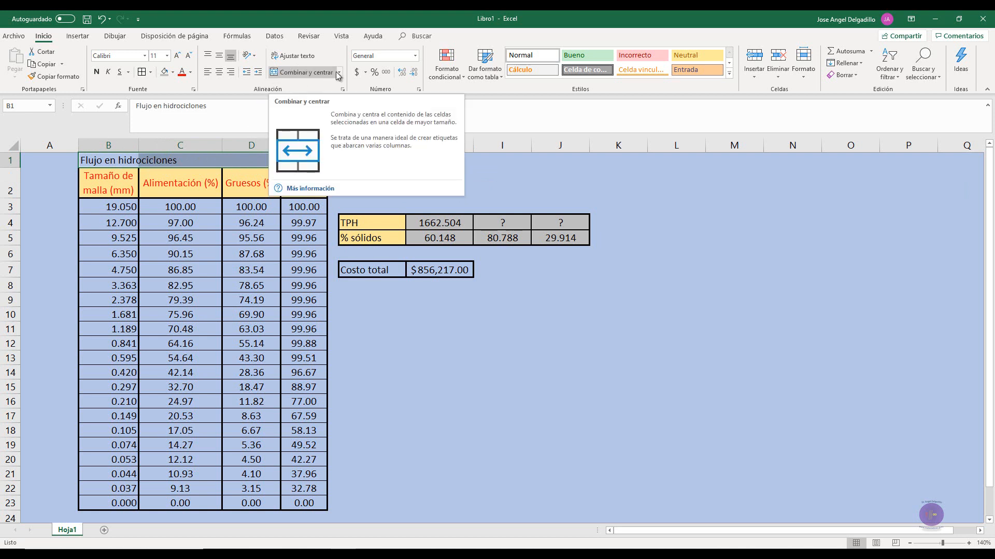
left_click(278, 76)
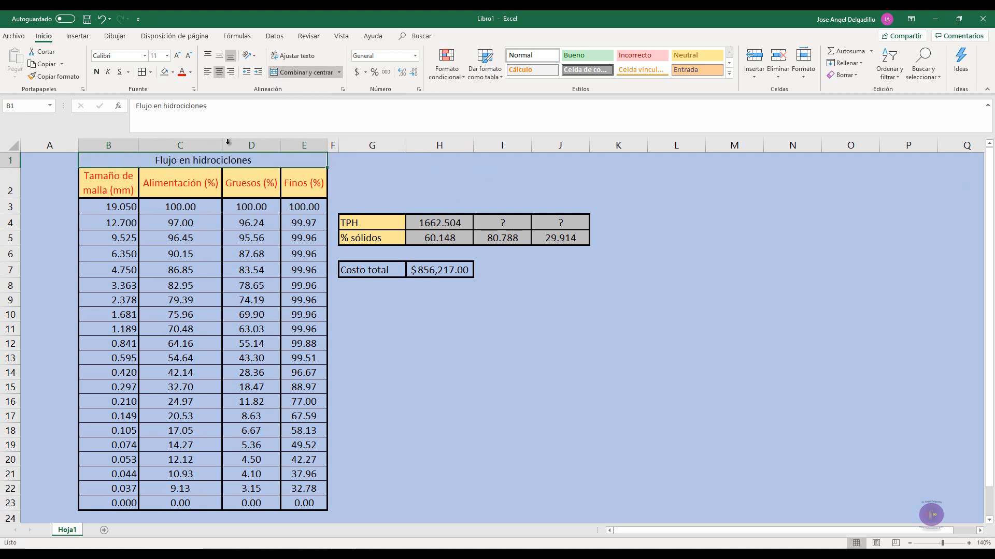
left_click(359, 171)
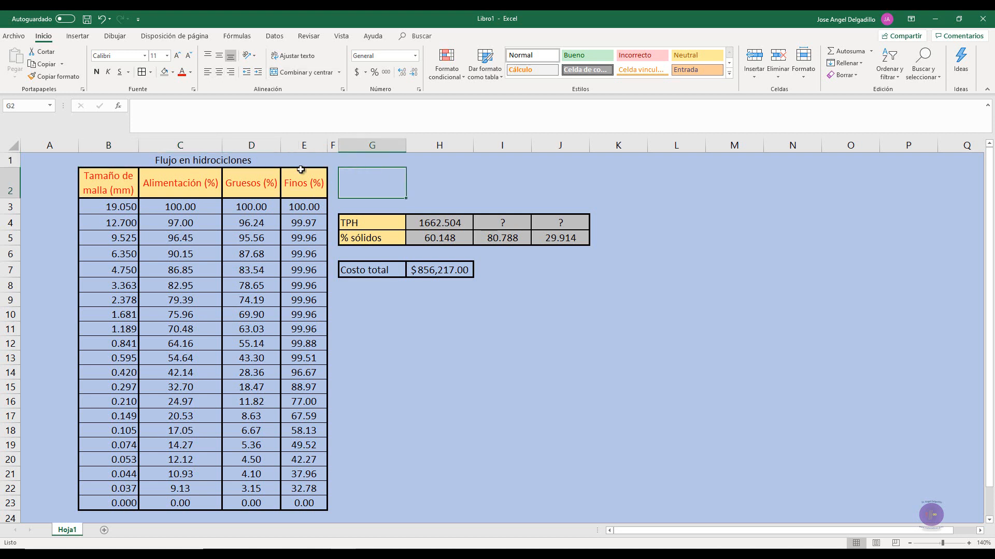
left_click(142, 157)
left_click(364, 156)
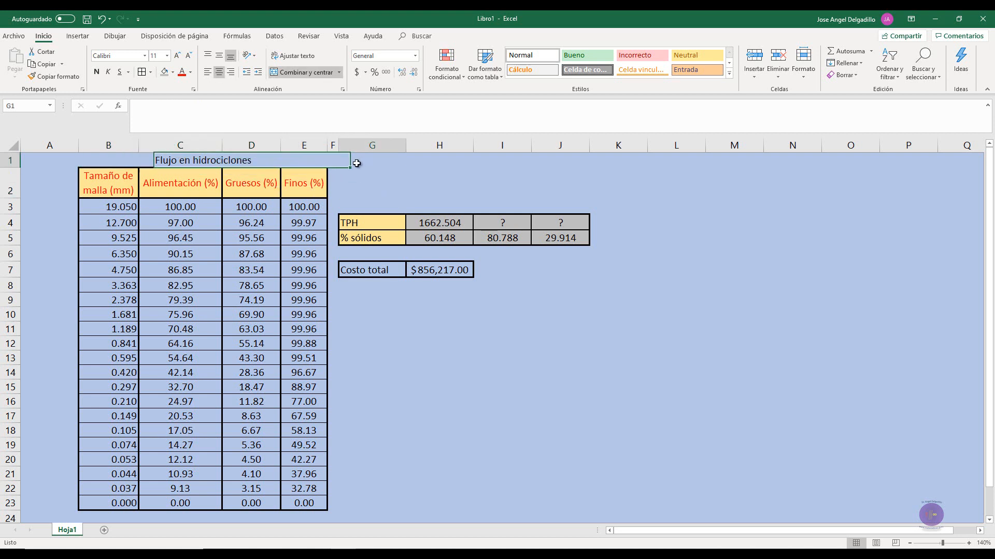
left_click(187, 166)
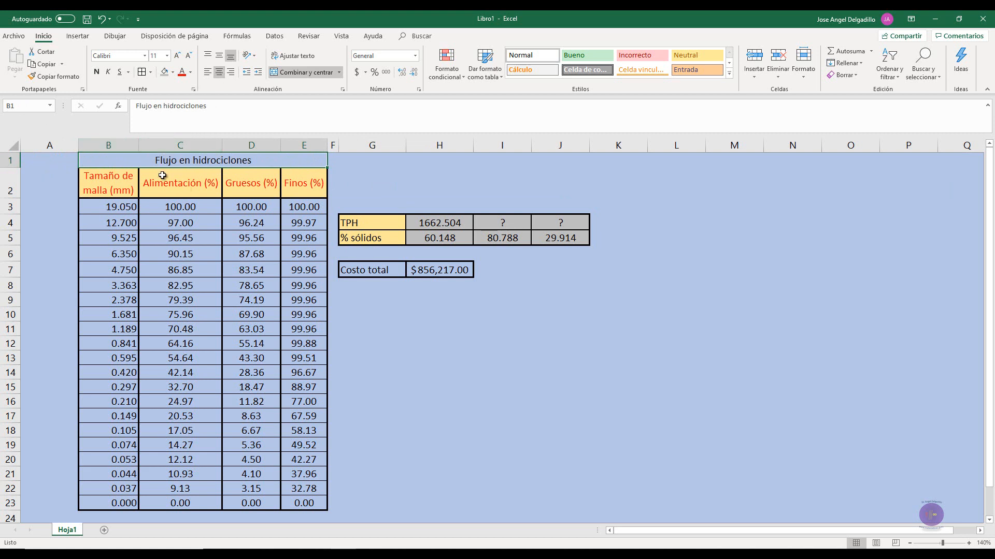
- Format the merged title cell with red text, a grey fill and a thick outer border
left_click(182, 73)
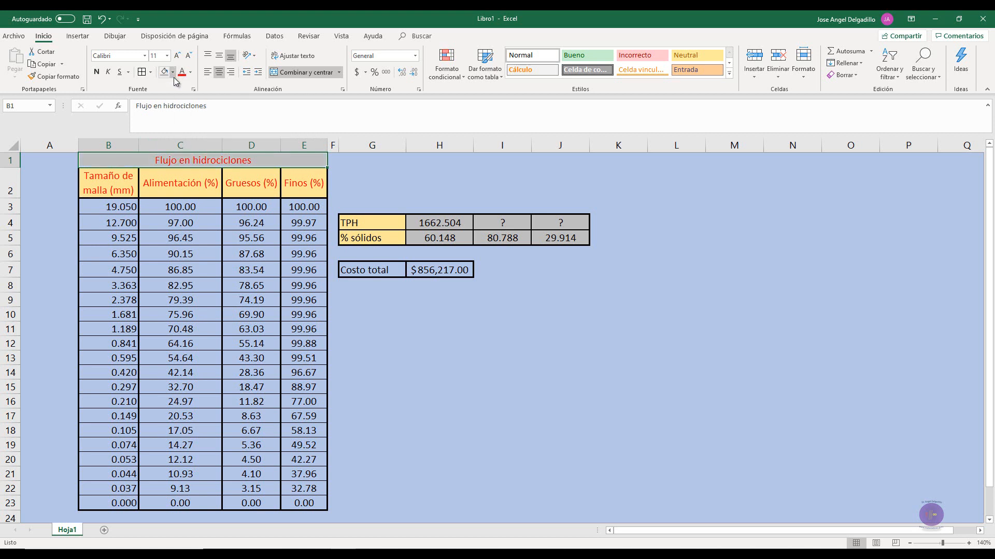
left_click(358, 162)
left_click(193, 160)
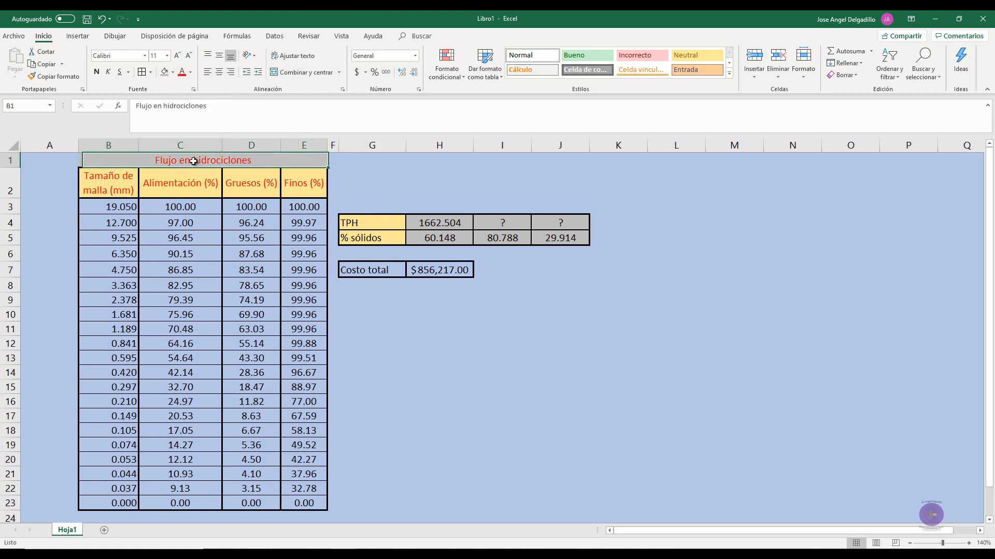
left_click(142, 73)
left_click(452, 187)
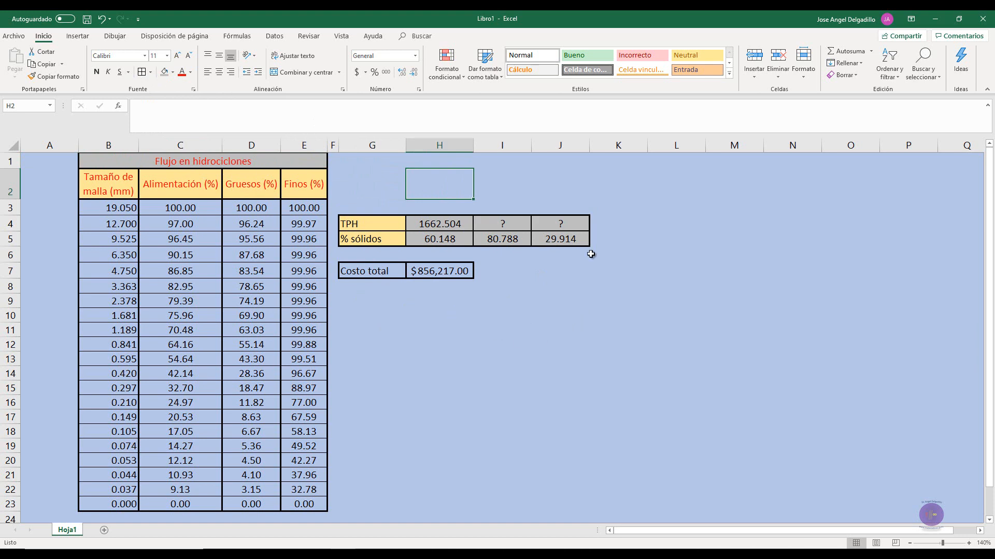
- Merge and center the empty range L2:M6 and give it a thick outer border
left_click_drag(667, 174, 760, 261)
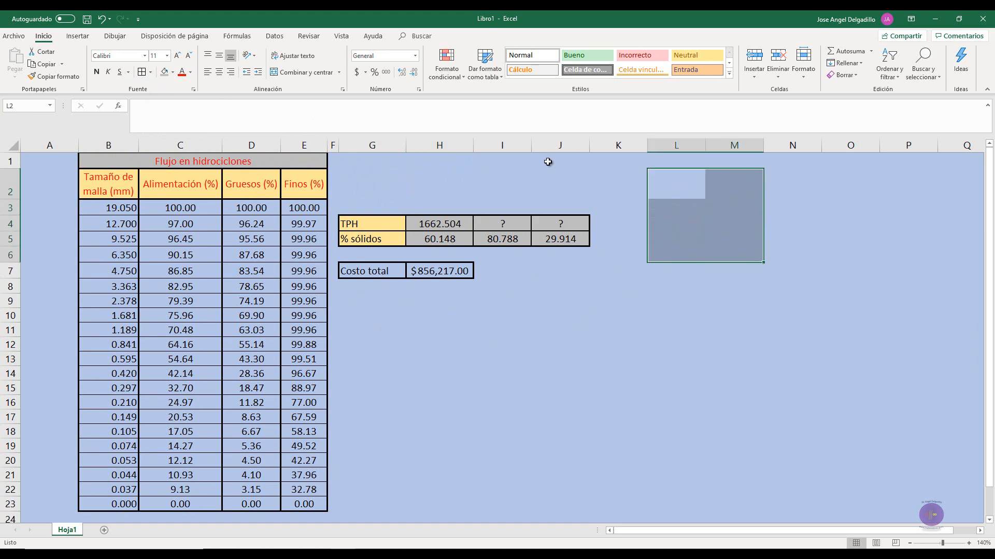
left_click(282, 72)
left_click(141, 74)
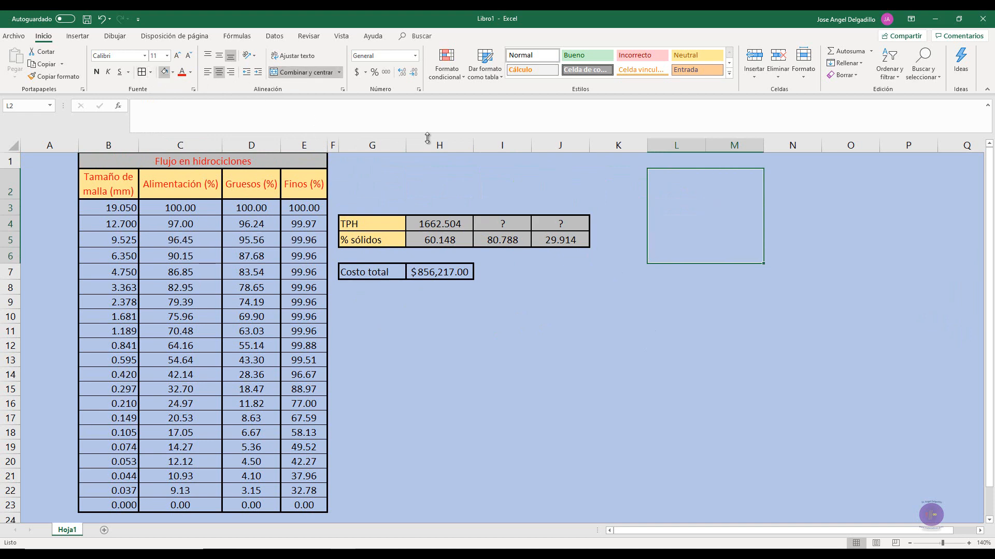
left_click(872, 287)
- Enter "Hola" in the merged block L2:M6
left_click(714, 232)
type("Hola")
left_click(713, 232)
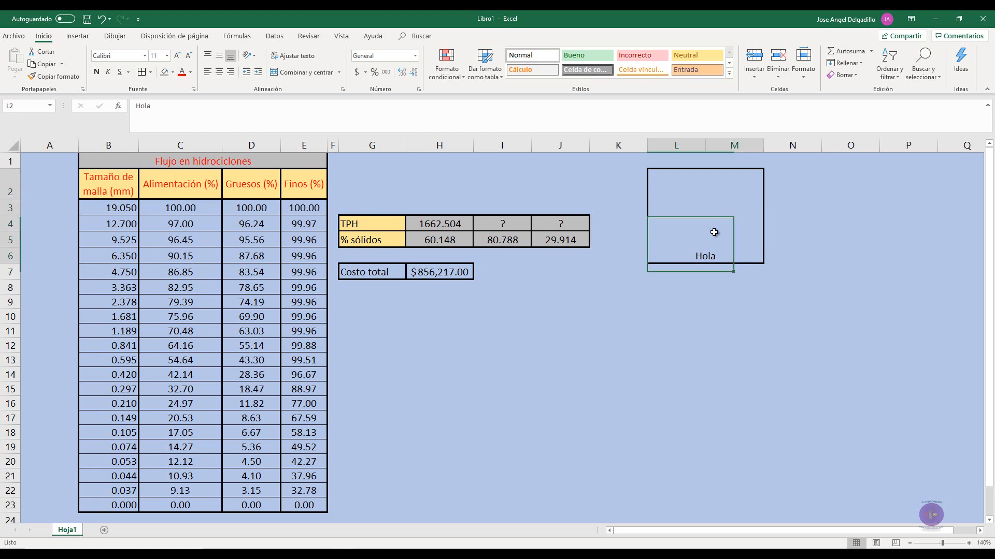
- Set the vertical text alignment of the merged "Hola" cell to Centrar
right_click(716, 233)
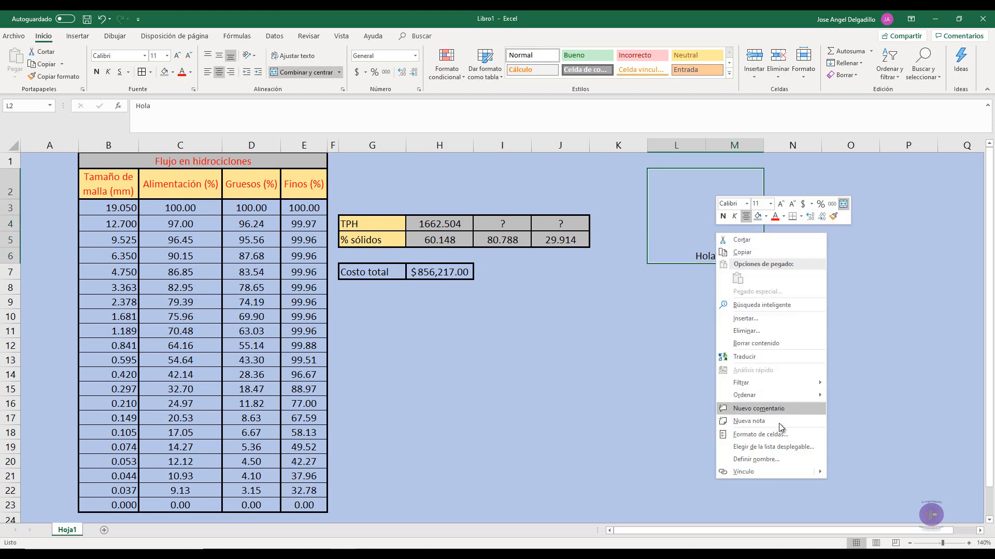
left_click(777, 435)
left_click(693, 320)
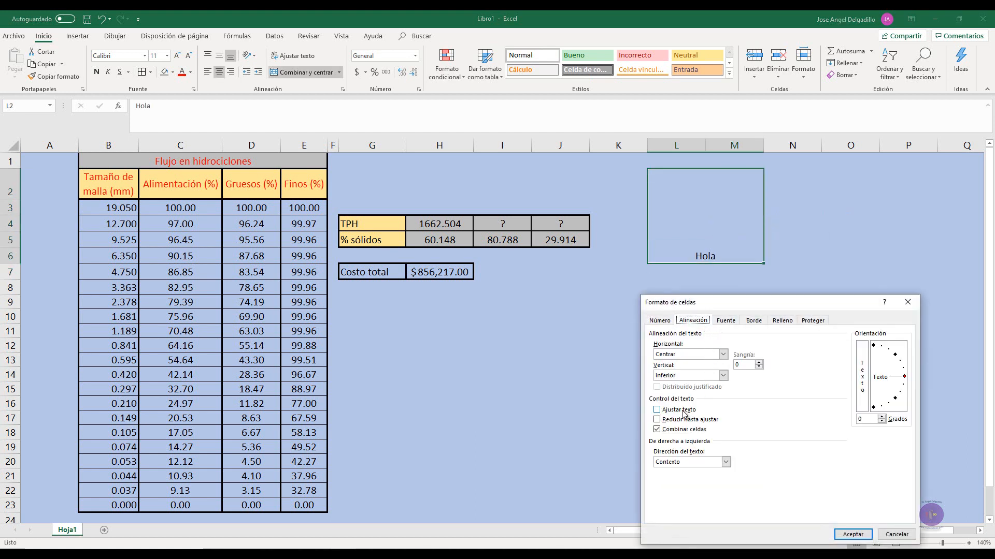
left_click(680, 377)
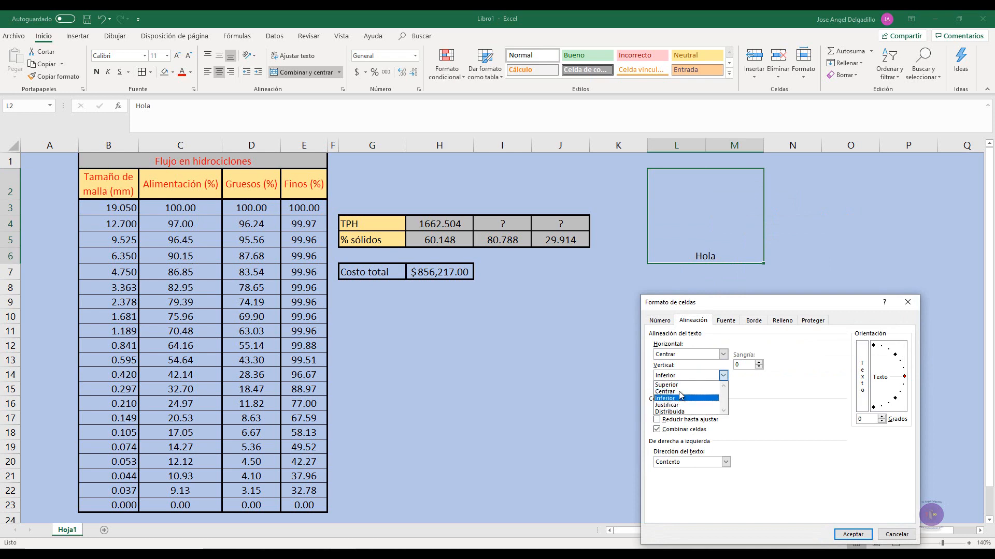
left_click(852, 534)
left_click(800, 304)
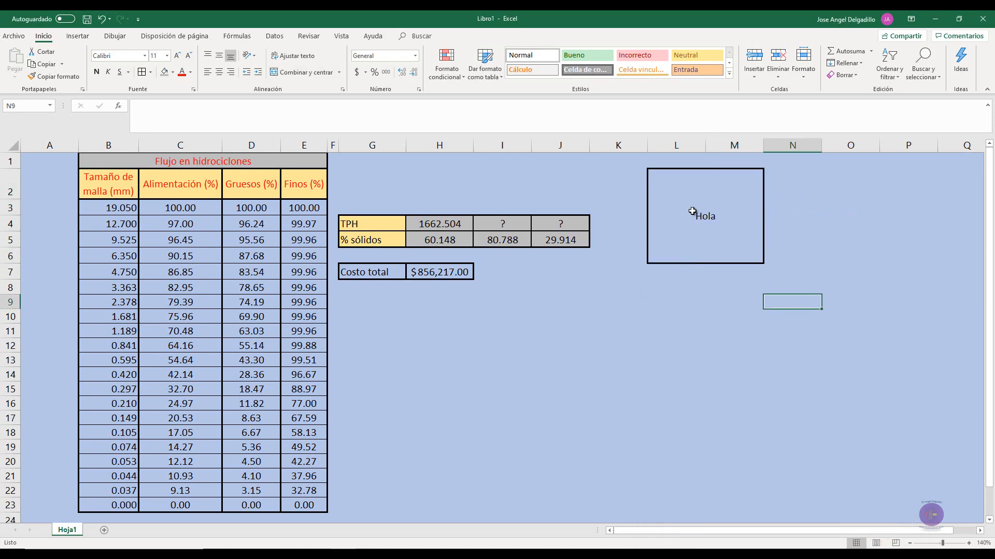
- Unmerge the "Hola" block back into the individual cells of L2:M6 and check the separated cells
left_click(695, 210)
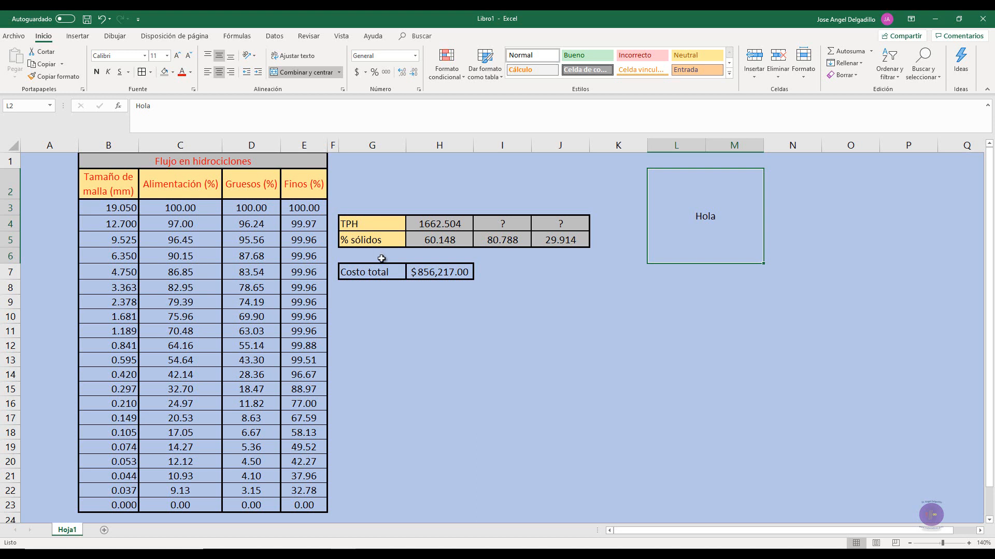
left_click(635, 296)
left_click(691, 200)
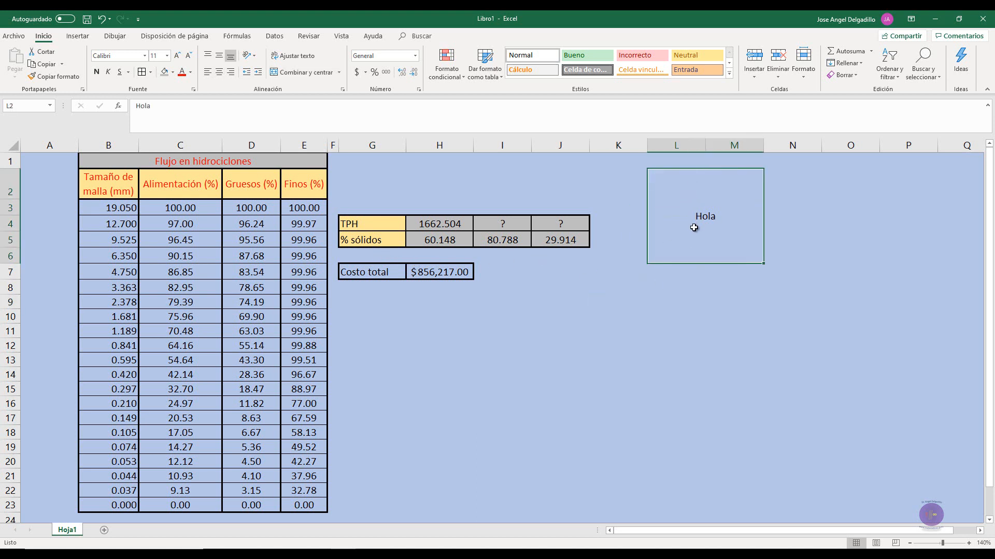
left_click(290, 73)
left_click(809, 271)
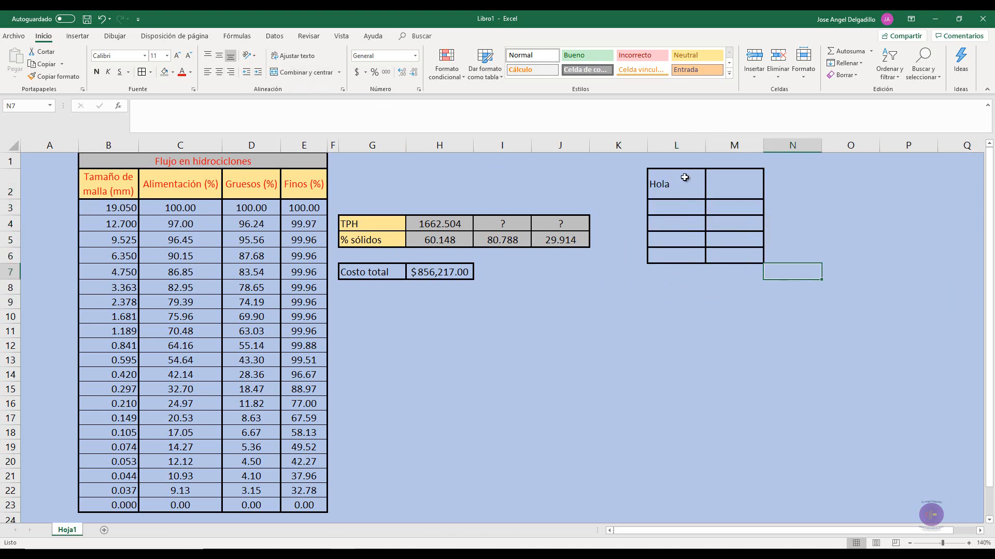
left_click_drag(689, 180, 741, 255)
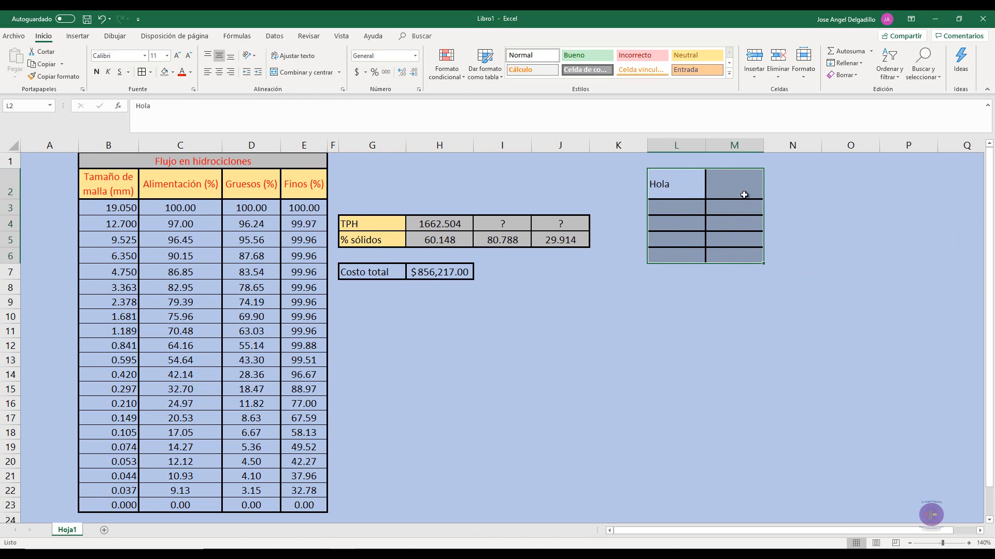
left_click(681, 187)
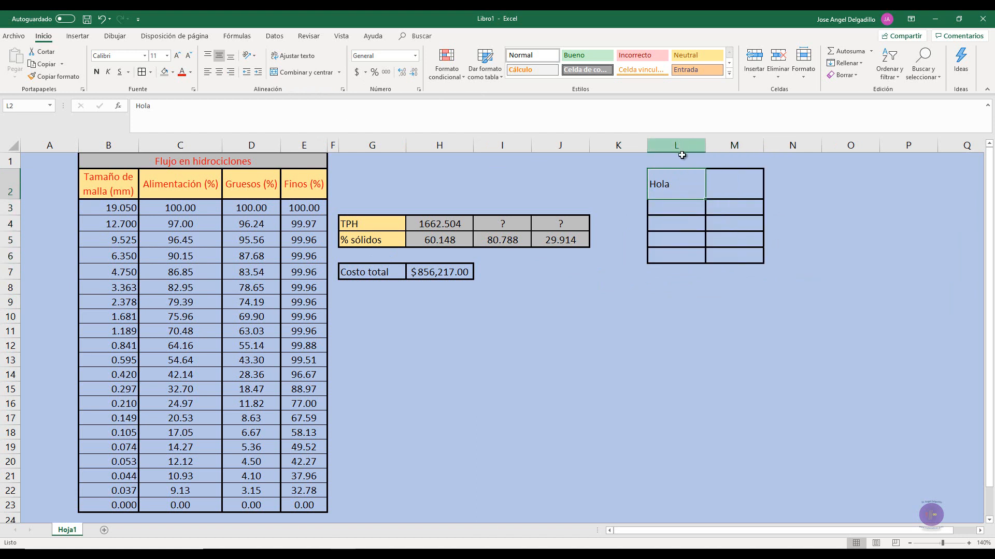
- Unmerge the title cell B1:E1, and merge and center the same range again
left_click(189, 157)
left_click(300, 72)
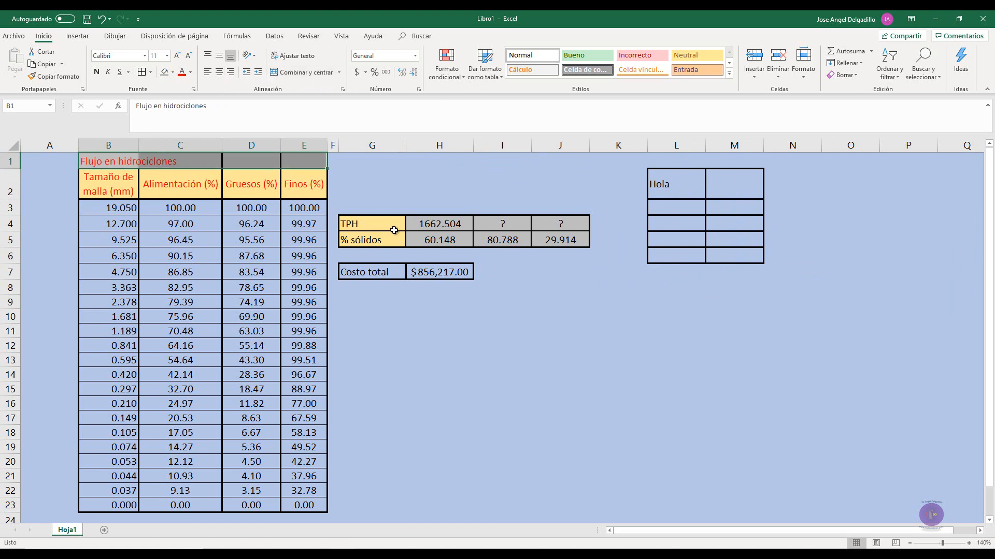
left_click(398, 175)
left_click_drag(103, 158, 309, 161)
left_click(288, 74)
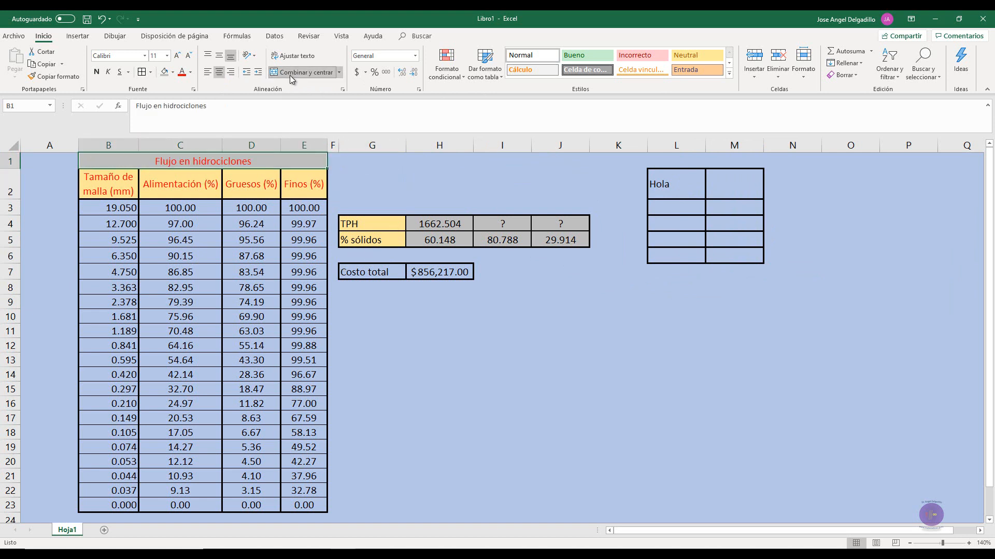
- Enter "como" in cell M2, "estas" in L3 and "?" in M3, beside and below "Hola"
left_click(470, 195)
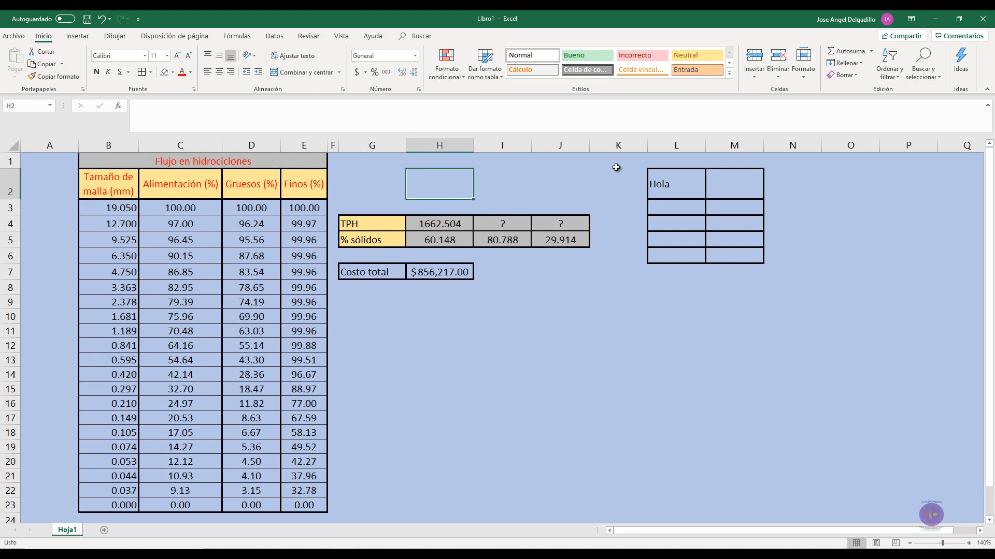
left_click(730, 190)
type("como")
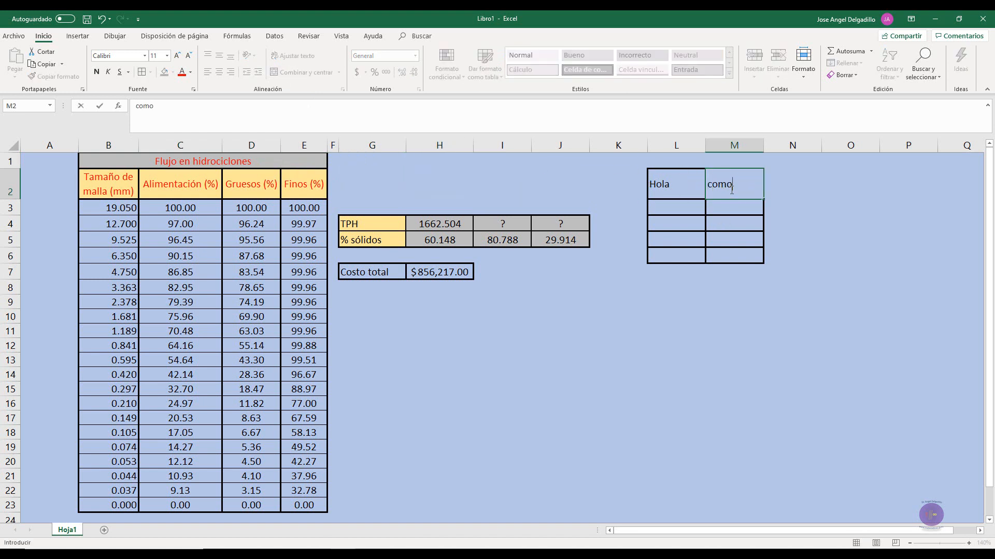
left_click(700, 209)
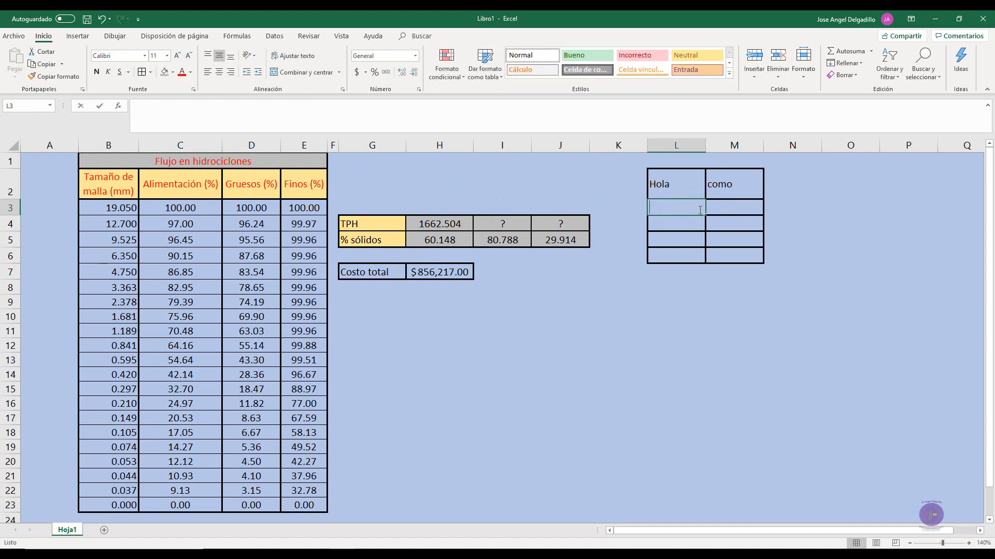
type("estas")
left_click(718, 207)
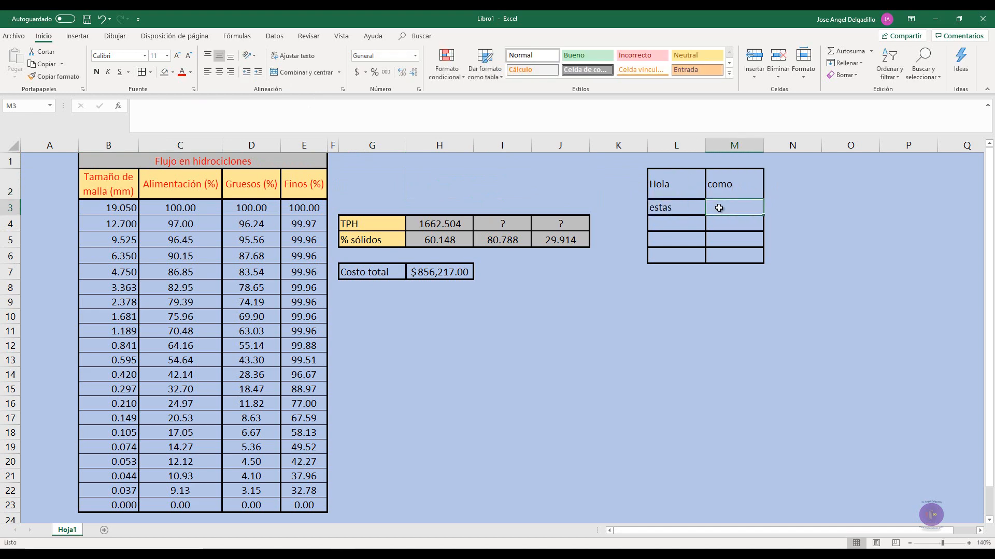
type("?")
left_click(832, 220)
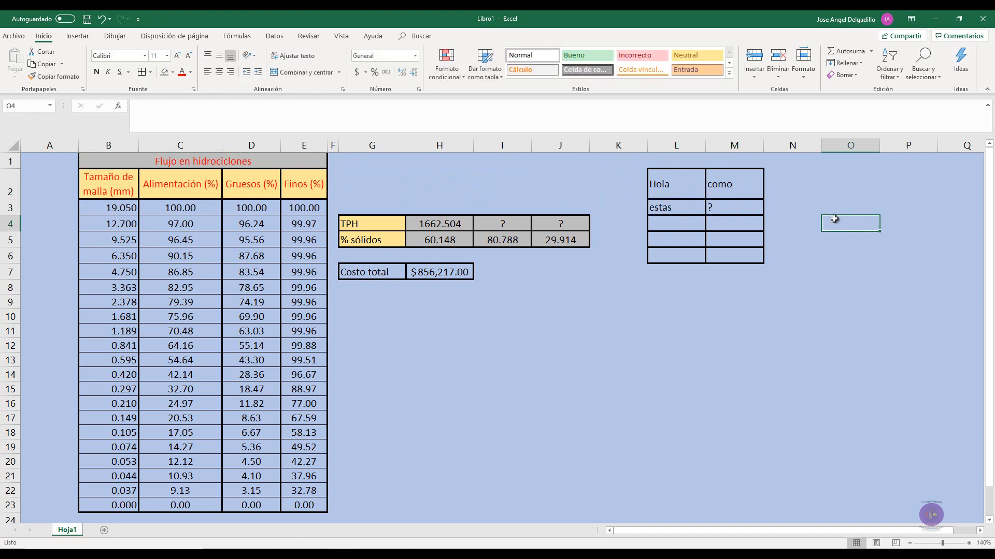
- Merge and center the range L2:M6 with middle vertical alignment, accepting that only the upper-left value is kept
left_click_drag(653, 184, 756, 256)
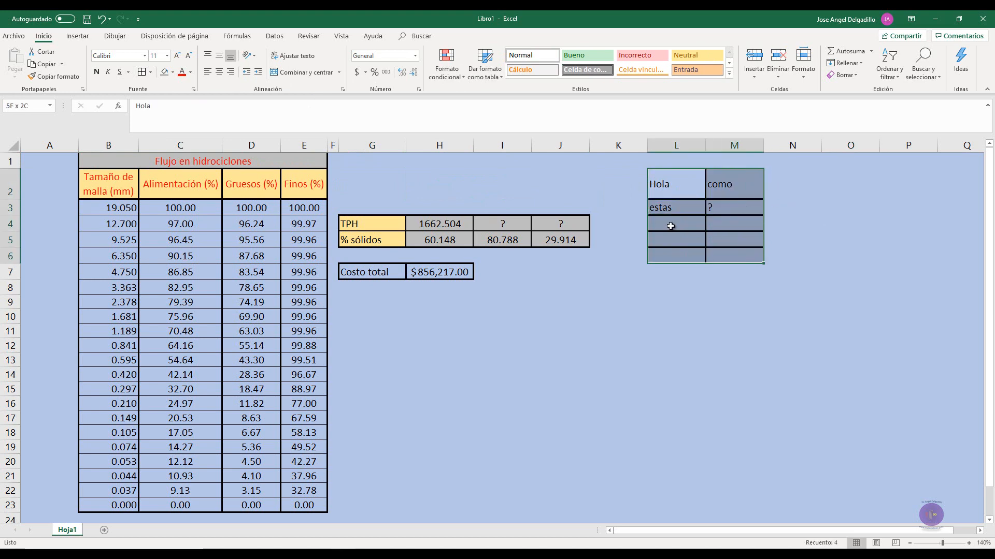
left_click(219, 55)
left_click(303, 72)
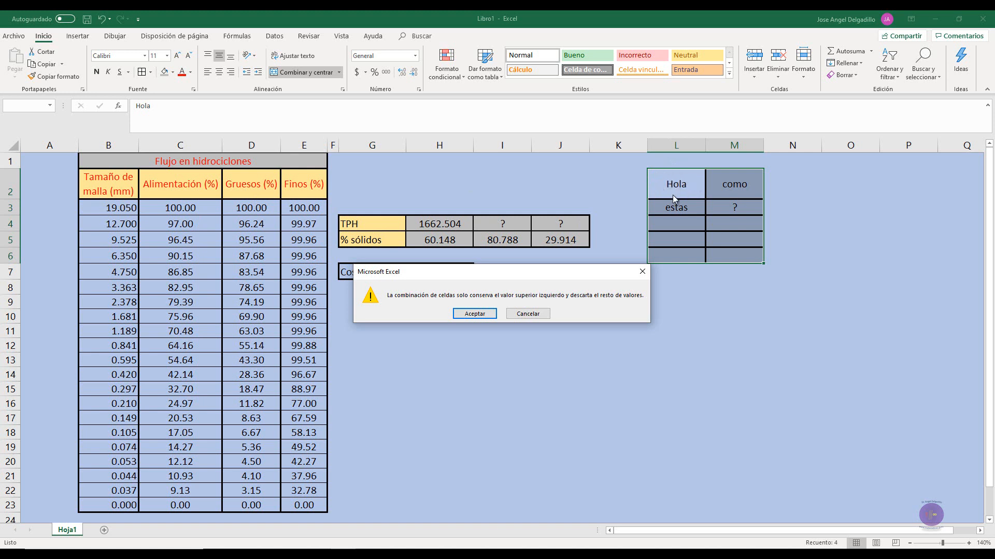
left_click(476, 314)
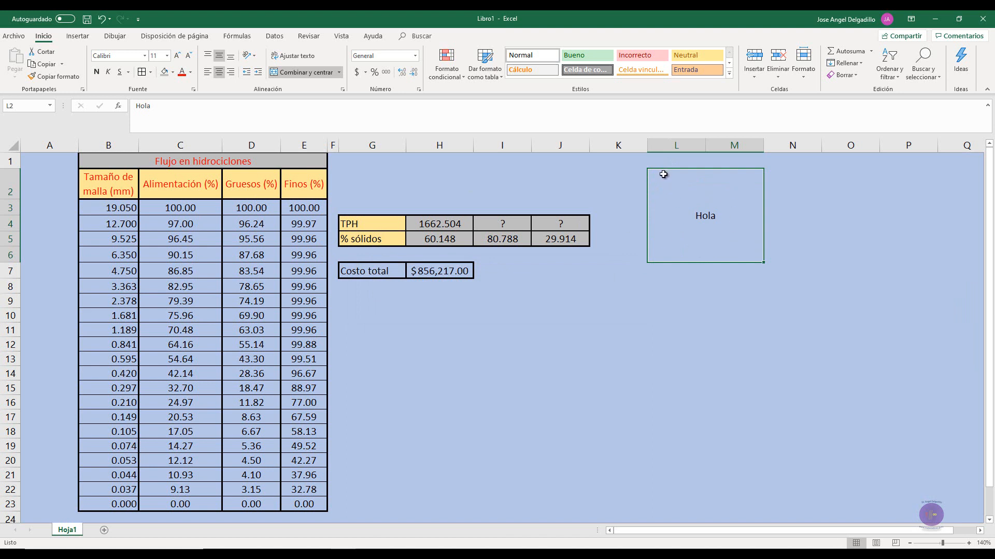
- Unmerge the "Hola" block into the individual cells of L2:M6 and check cell L2
left_click(298, 73)
left_click(808, 208)
left_click(697, 184)
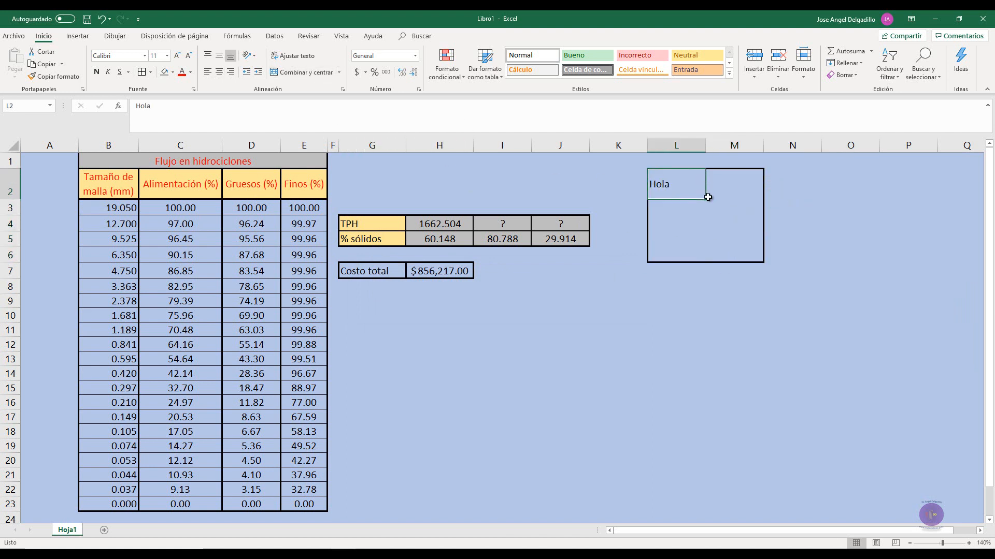
- Merge and center L2:M6 again with middle vertical alignment, and unmerge the block once more
left_click_drag(707, 197, 722, 248)
left_click(219, 55)
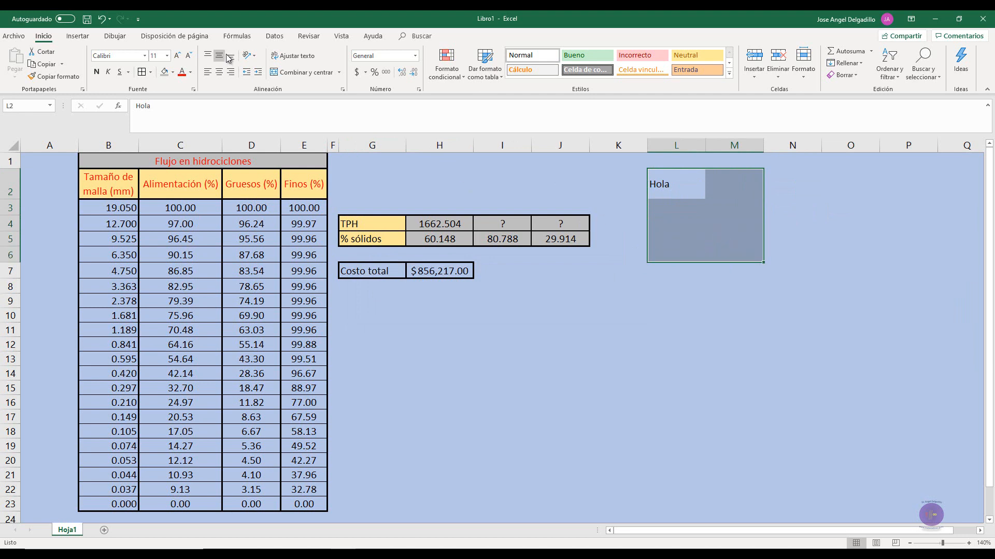
left_click(289, 73)
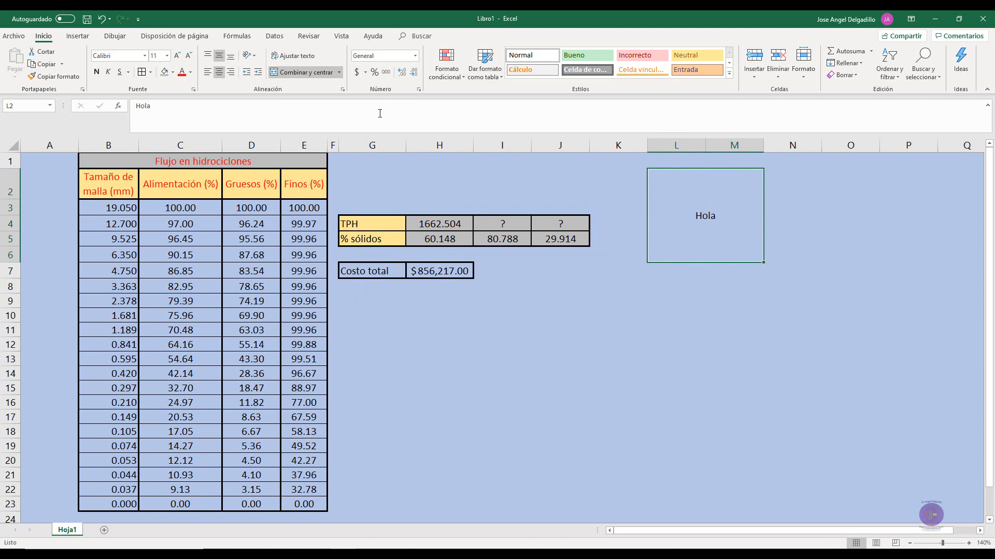
left_click(296, 74)
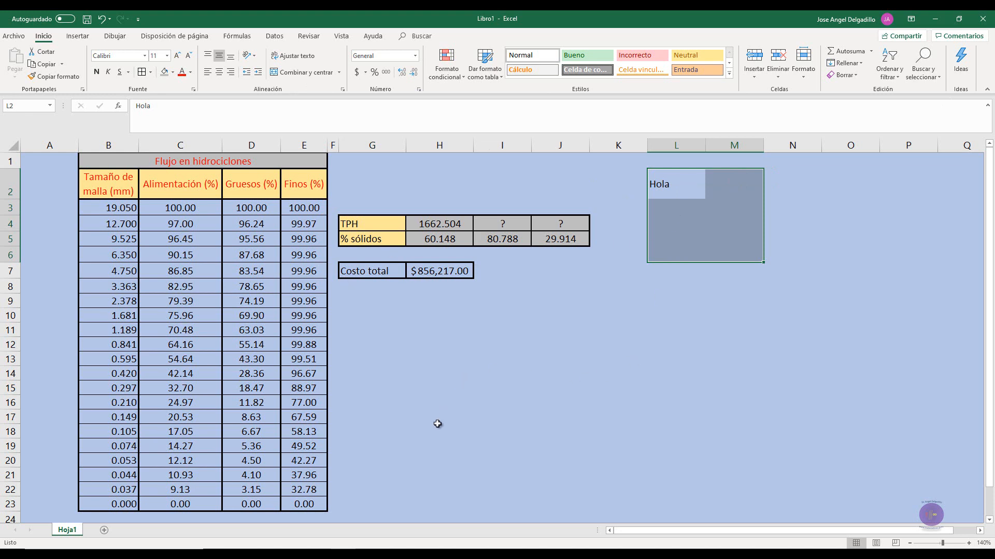
scroll(408, 414, "down", 4)
scroll(407, 413, "up", 4)
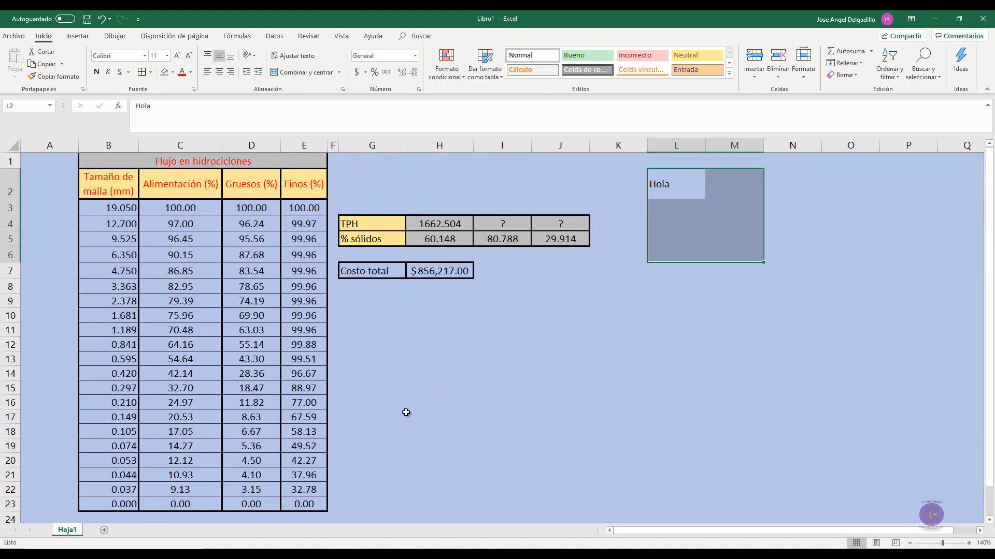